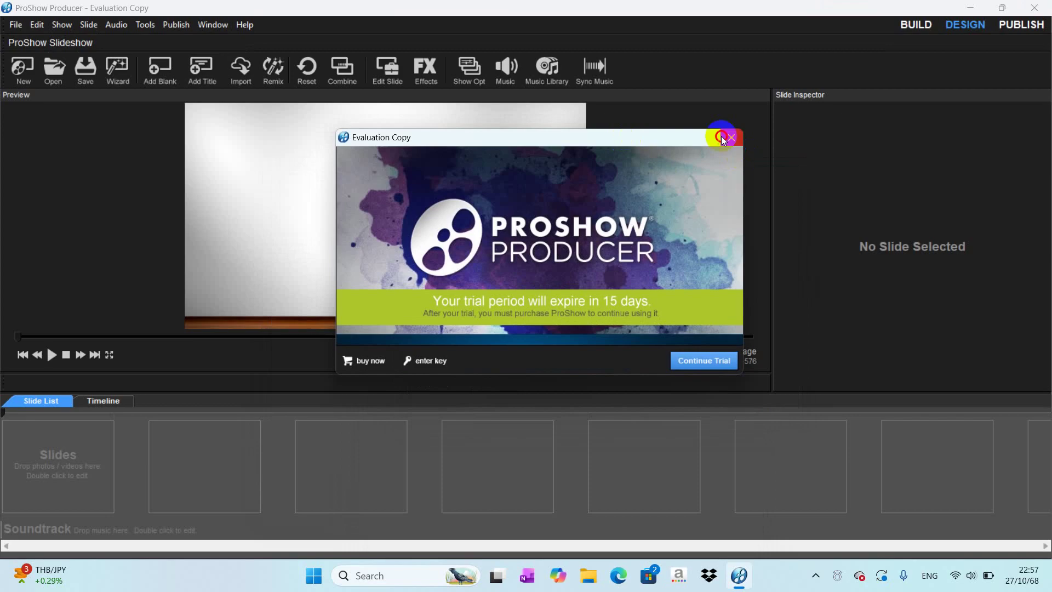
Step: Dismiss the trial notice and add a blank slide to the empty slideshow
{"action": "left_click", "coordinate": [722, 137]}
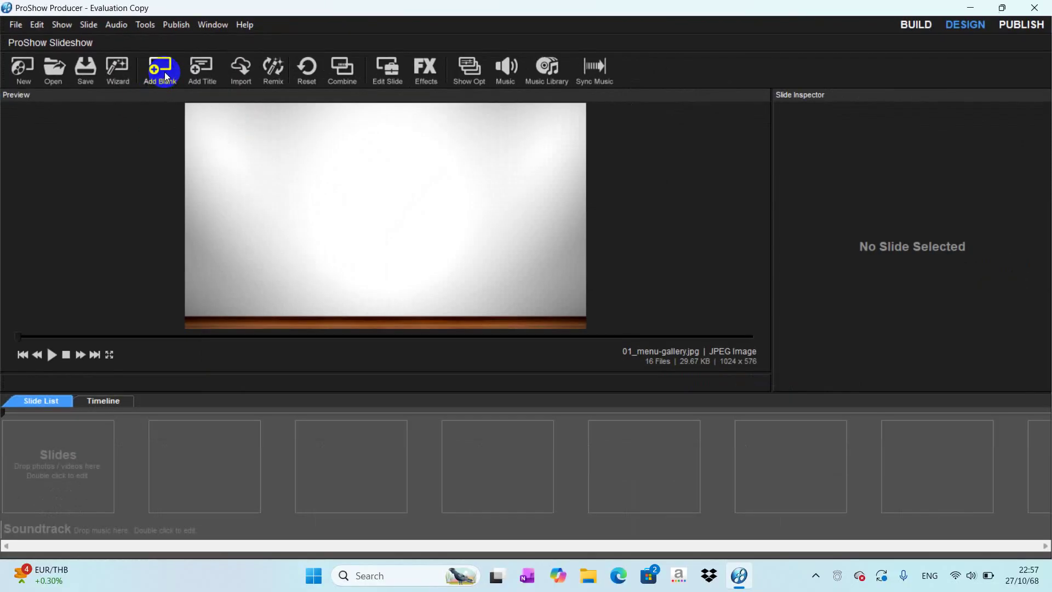
{"action": "left_click", "coordinate": [314, 139]}
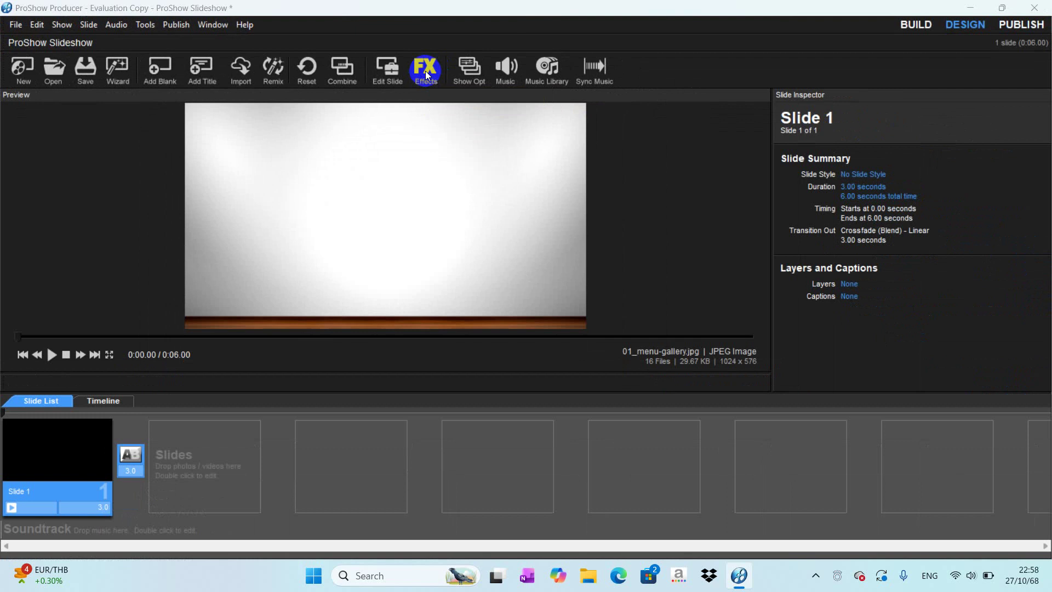
Step: Apply the Backdrop Light Framed Pan Left slide style to the blank slide
{"action": "left_click", "coordinate": [432, 77]}
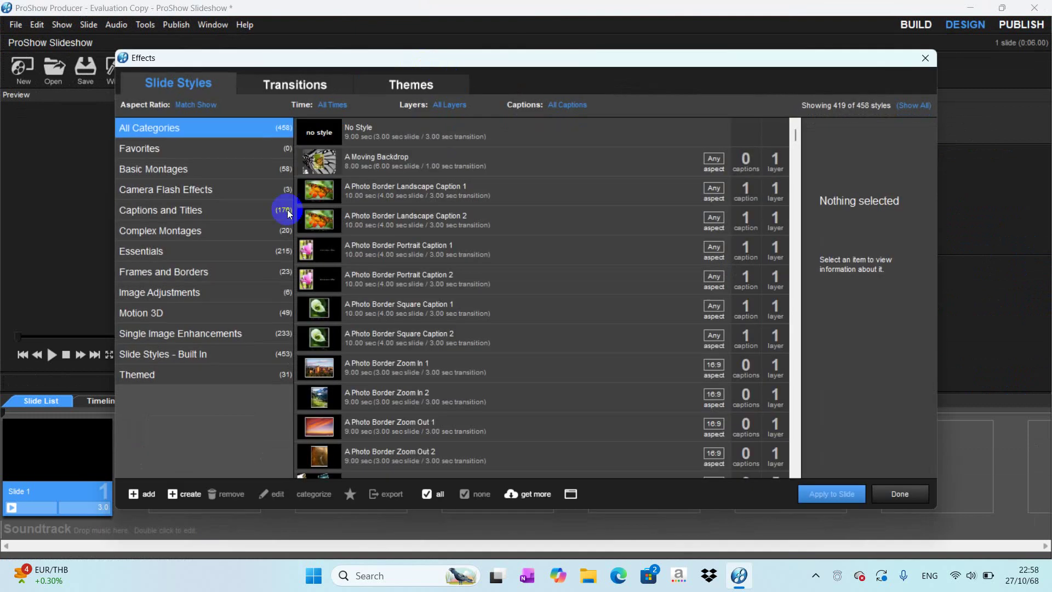
{"action": "left_click_drag", "start_coordinate": [445, 70], "coordinate": [553, 51]}
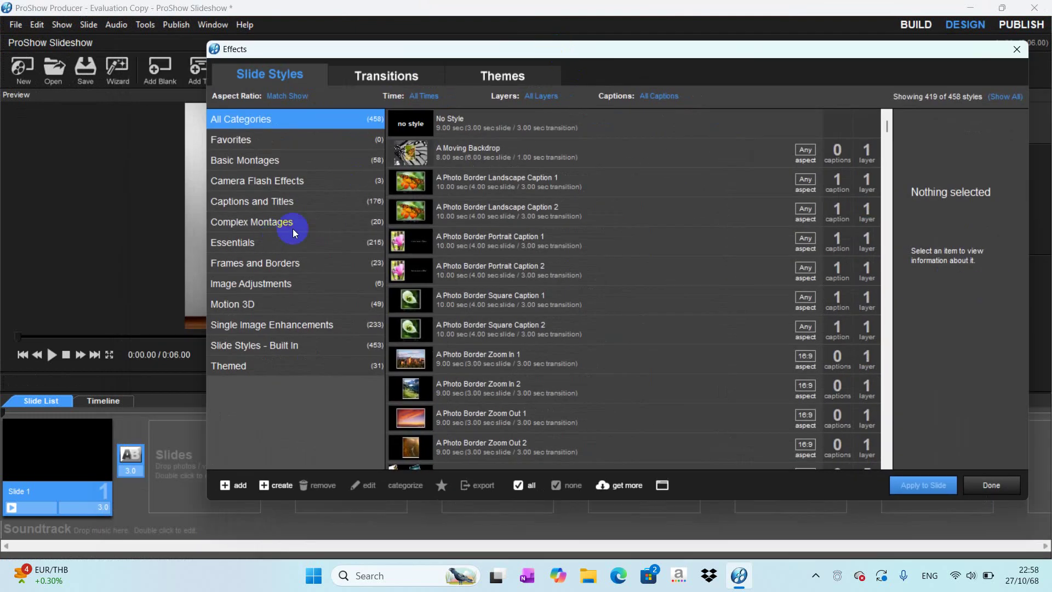
{"action": "scroll", "coordinate": [458, 198], "scroll_direction": "down", "scroll_amount": 3}
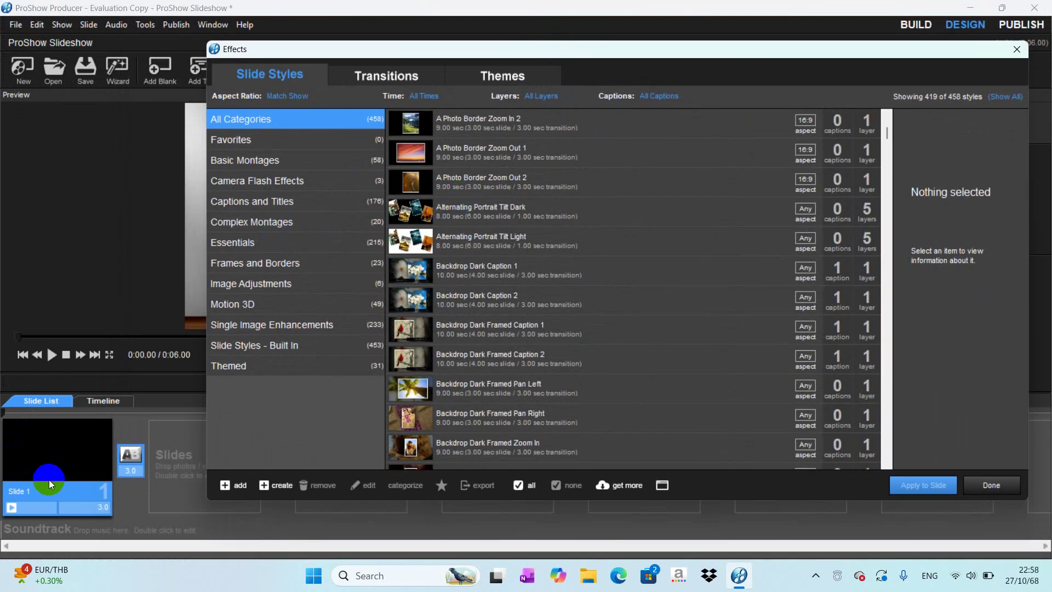
{"action": "scroll", "coordinate": [543, 367], "scroll_direction": "down", "scroll_amount": 3}
{"action": "scroll", "coordinate": [536, 344], "scroll_direction": "down", "scroll_amount": 3}
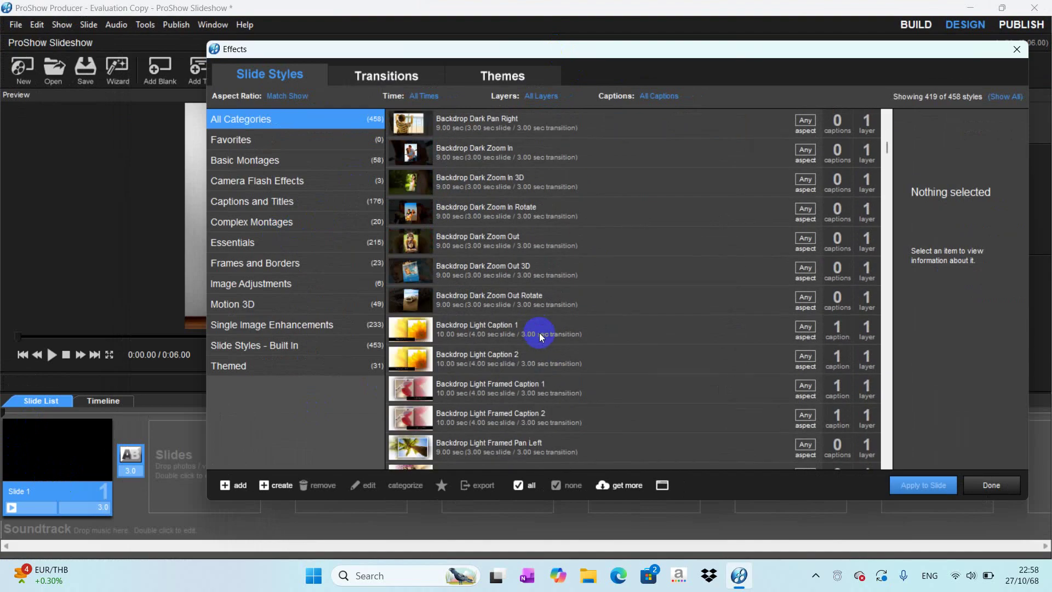
{"action": "scroll", "coordinate": [541, 331], "scroll_direction": "down", "scroll_amount": 3}
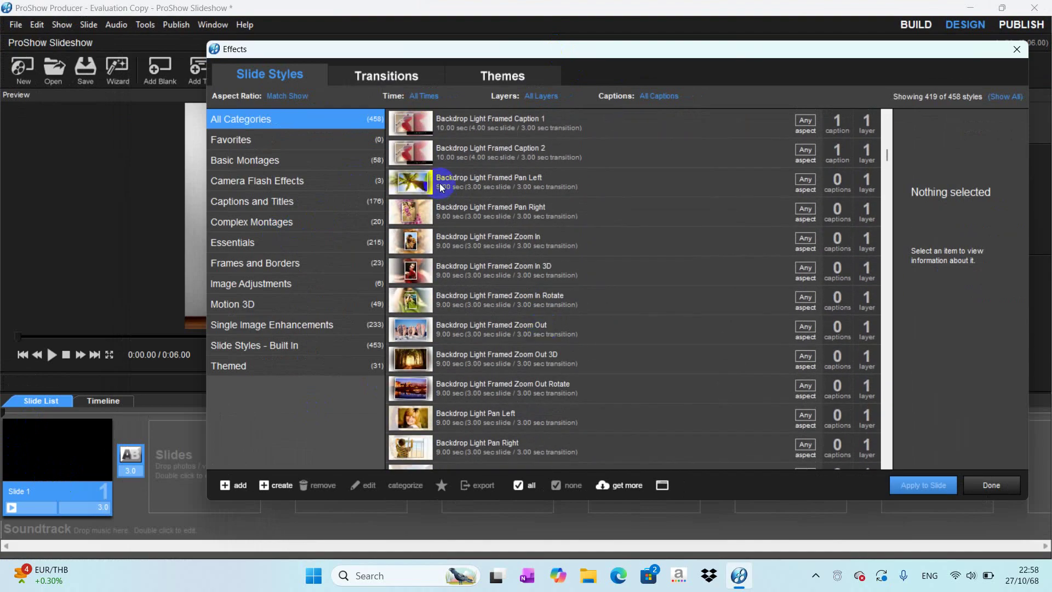
{"action": "left_click", "coordinate": [423, 180]}
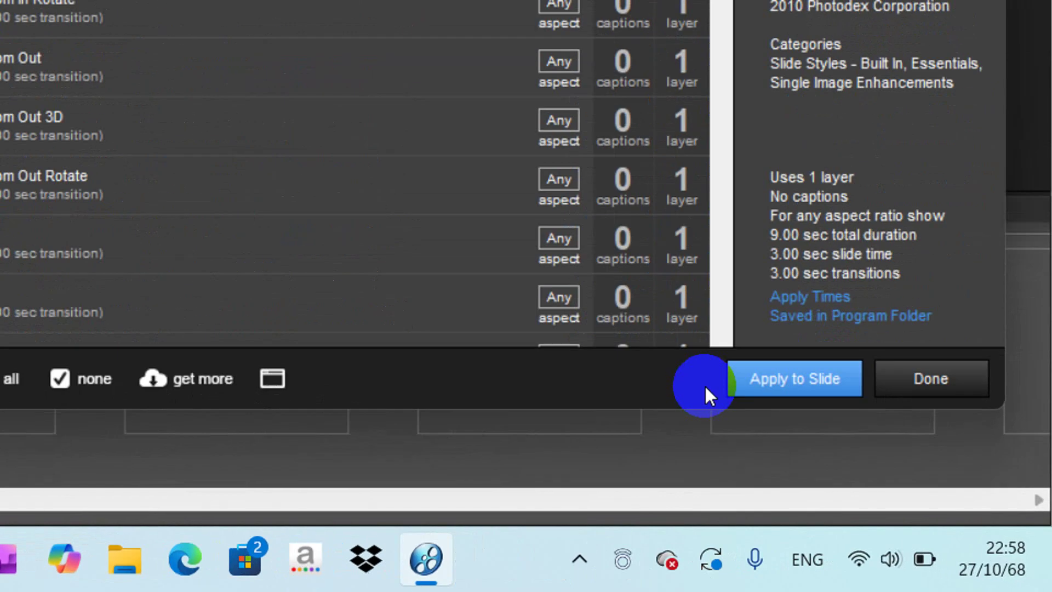
{"action": "left_click", "coordinate": [919, 490]}
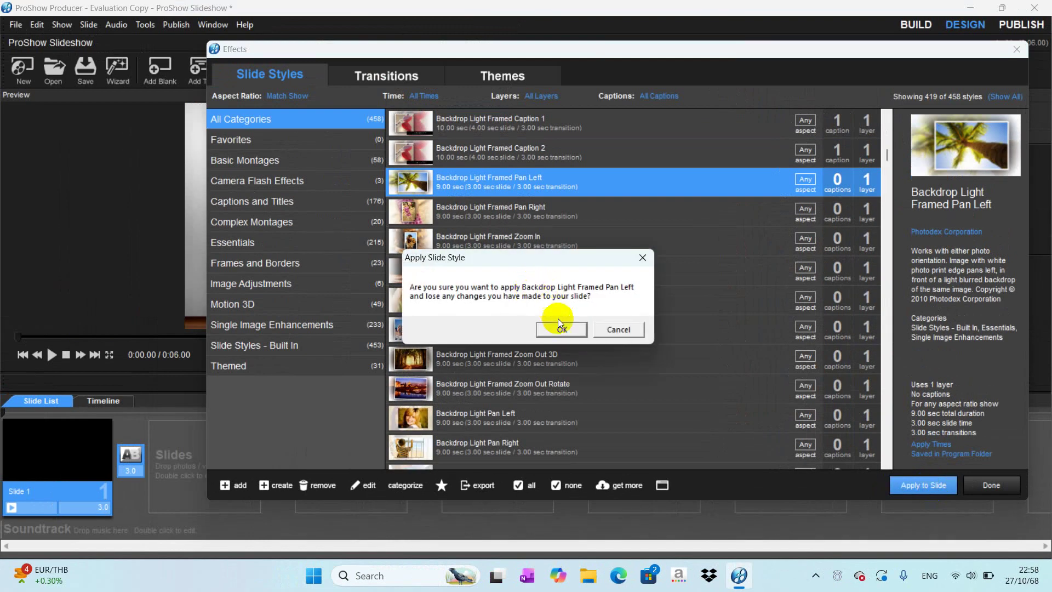
{"action": "left_click", "coordinate": [559, 330]}
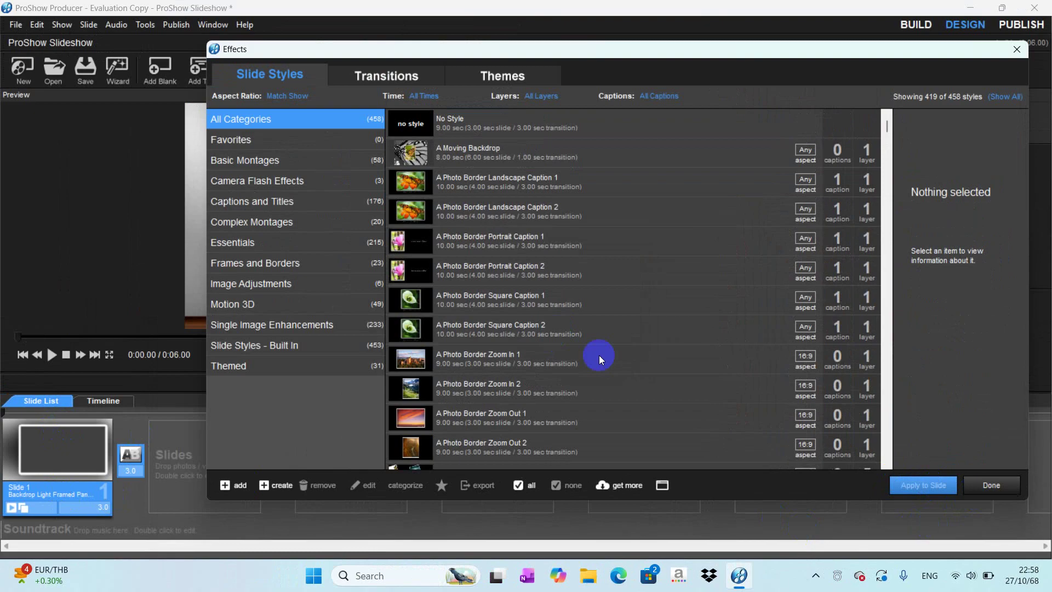
{"action": "left_click", "coordinate": [1008, 489]}
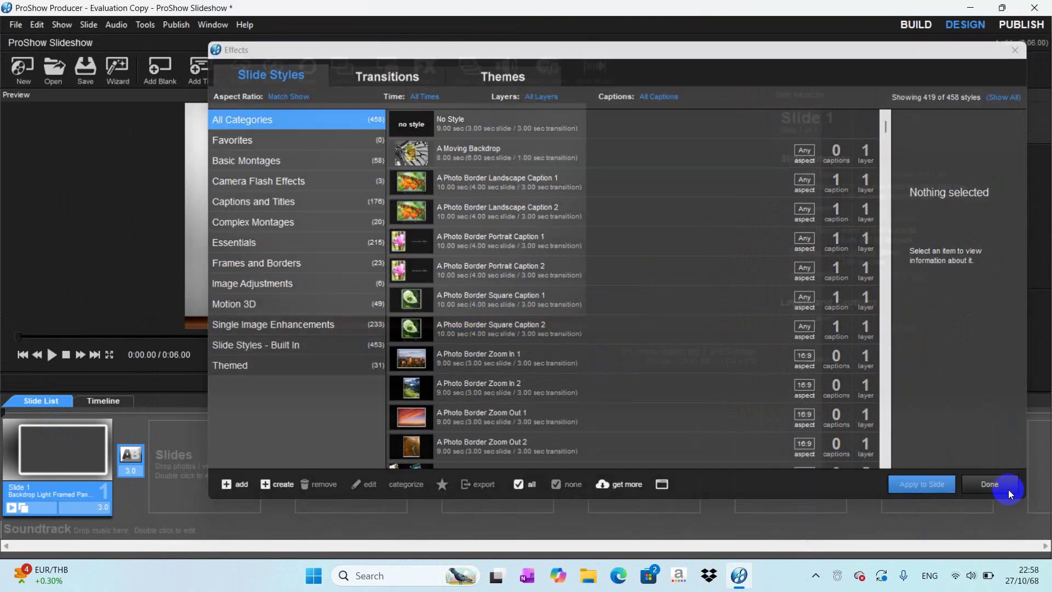
Step: Fill the styled slide's Image layer with the photo IMG_3490 from New folder on drive D
{"action": "double_click", "coordinate": [78, 460]}
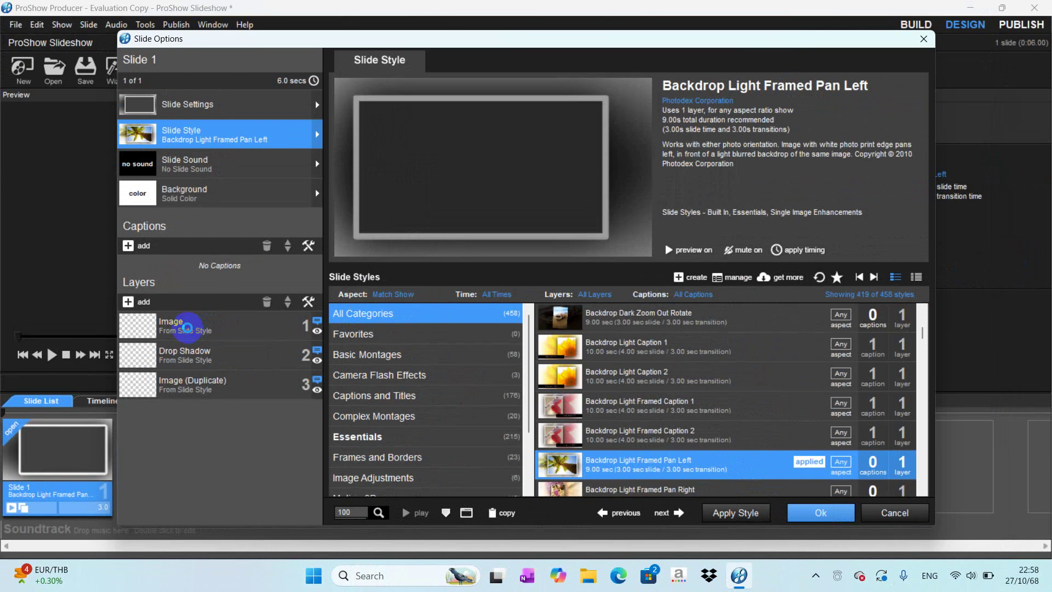
{"action": "left_click", "coordinate": [379, 245]}
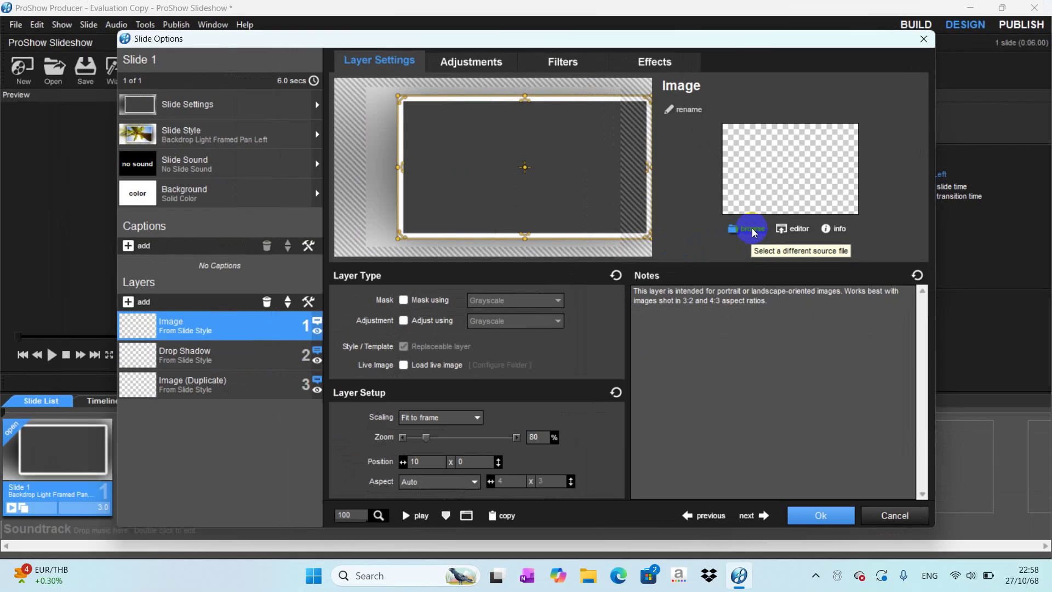
{"action": "left_click", "coordinate": [752, 228]}
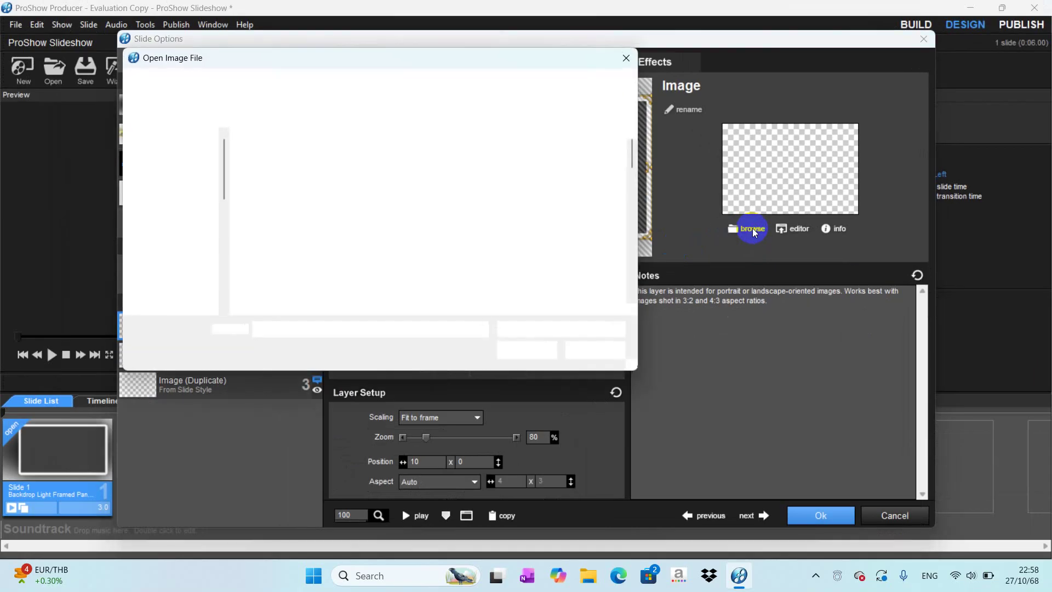
{"action": "scroll", "coordinate": [520, 237], "scroll_direction": "down", "scroll_amount": 3}
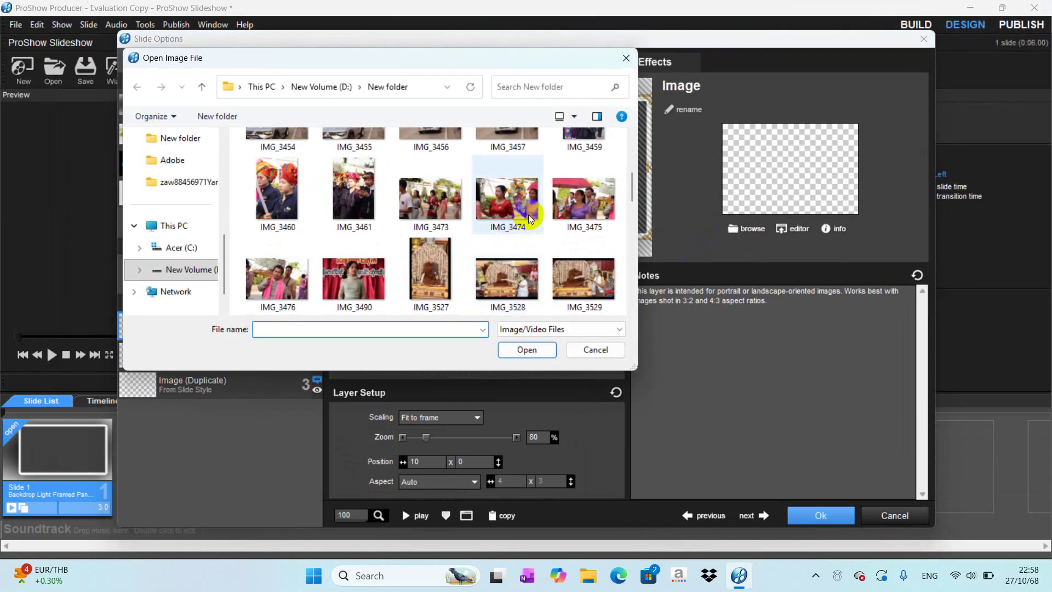
{"action": "left_click", "coordinate": [354, 277]}
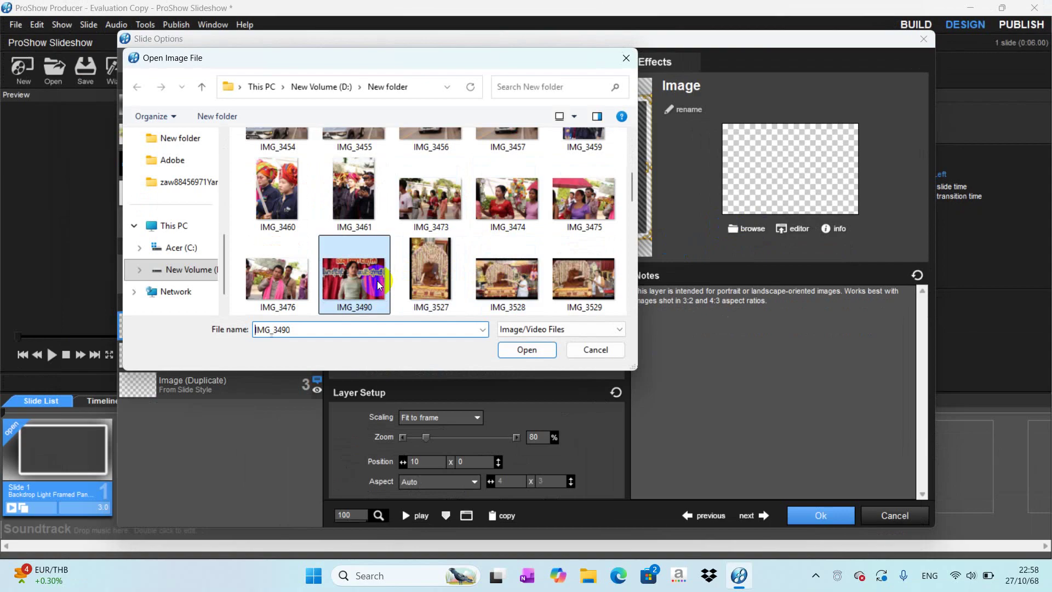
{"action": "left_click", "coordinate": [527, 349]}
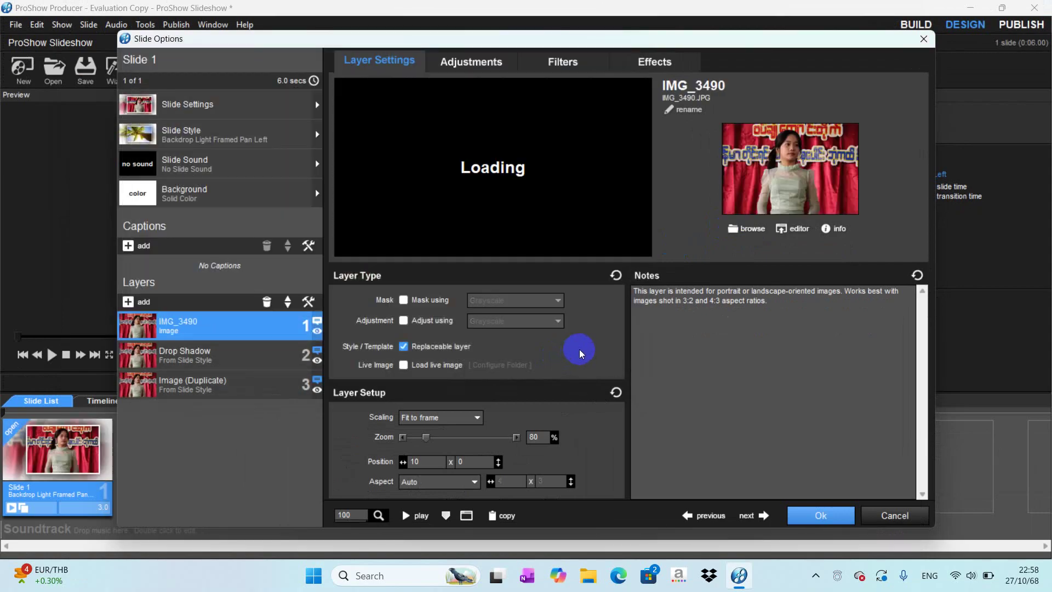
{"action": "left_click", "coordinate": [821, 522]}
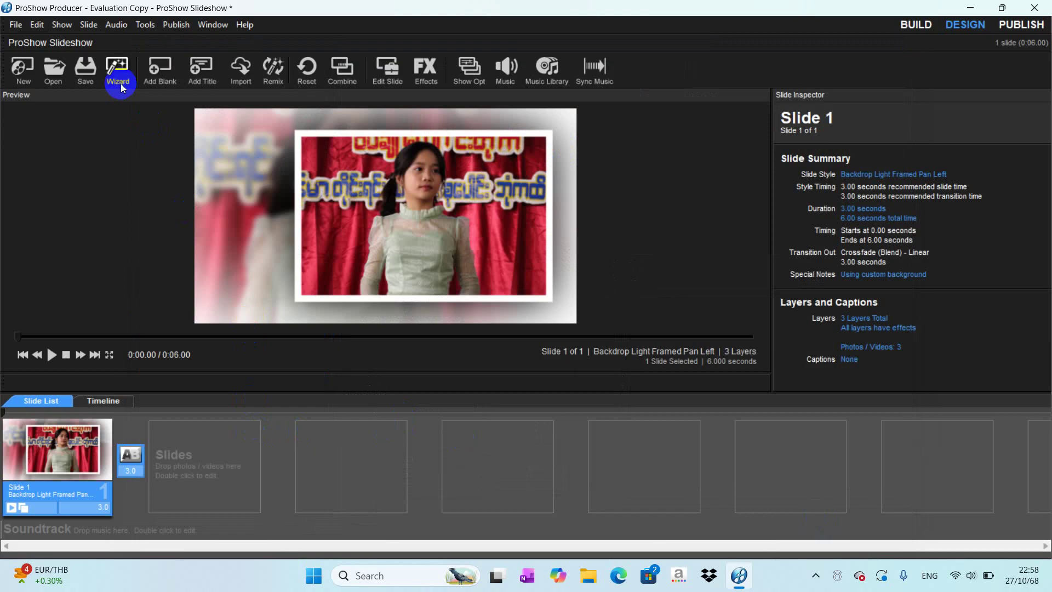
Step: Insert a new blank slide before the framed photo slide
{"action": "left_click", "coordinate": [152, 71]}
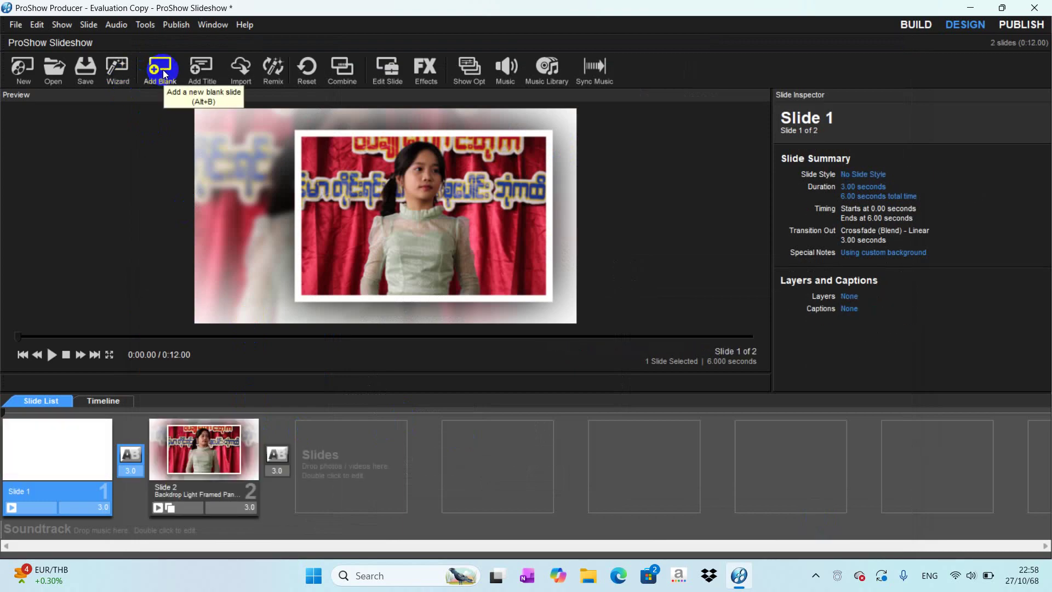
{"action": "double_click", "coordinate": [42, 481]}
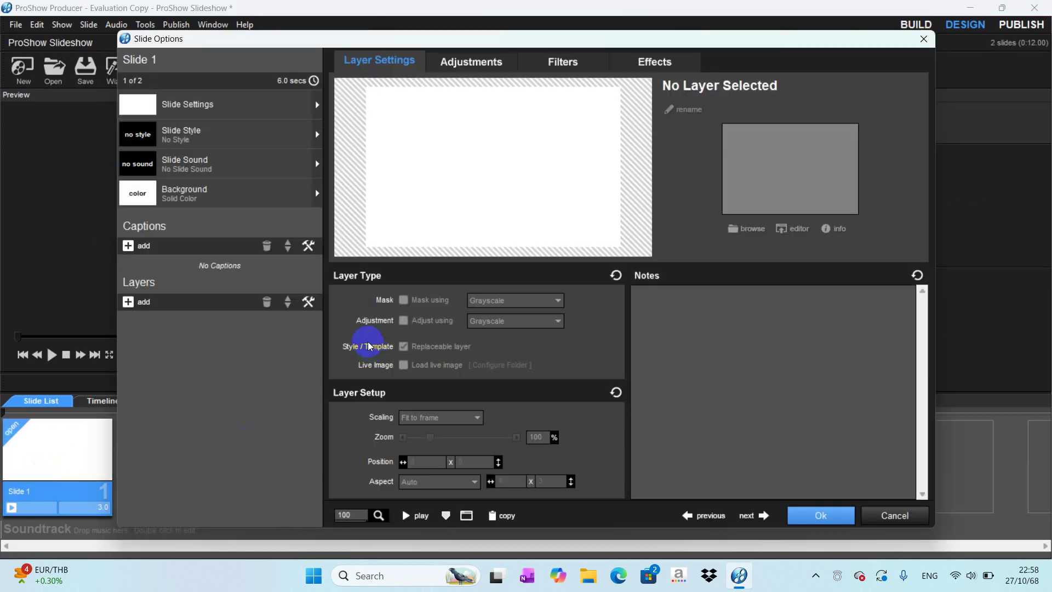
{"action": "left_click", "coordinate": [895, 515]}
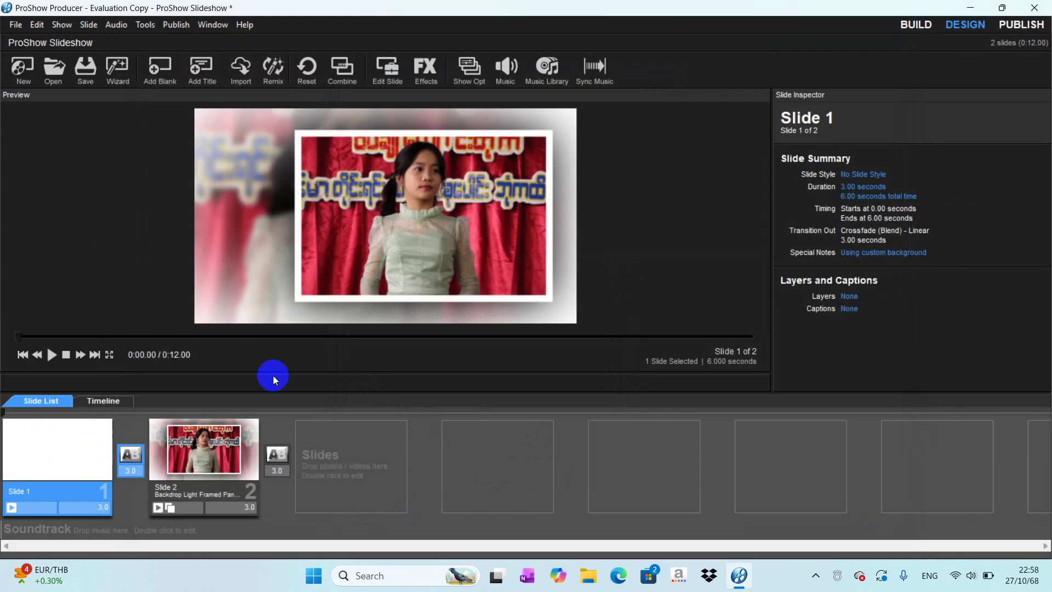
Step: Apply the Backdrop Light Zoom In 3D slide style to the new blank first slide
{"action": "left_click", "coordinate": [426, 69]}
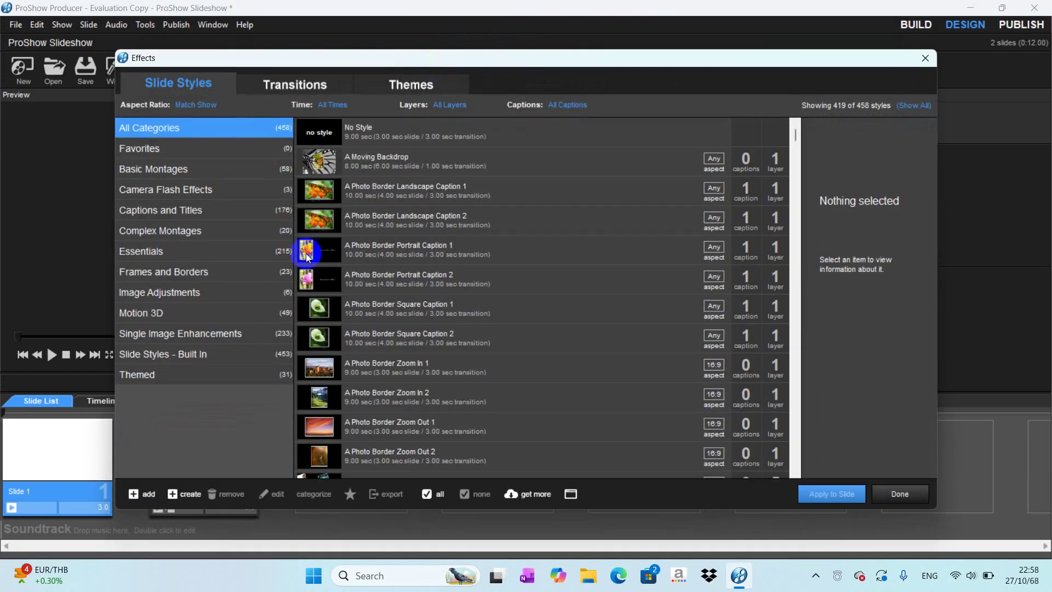
{"action": "scroll", "coordinate": [485, 328], "scroll_direction": "down", "scroll_amount": 3}
{"action": "scroll", "coordinate": [486, 327], "scroll_direction": "down", "scroll_amount": 10}
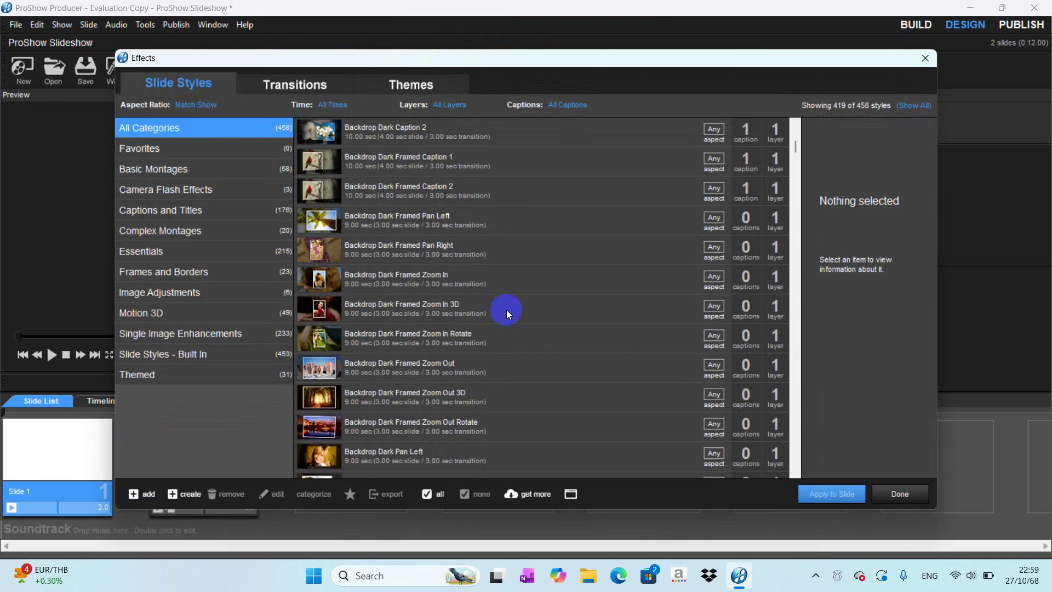
{"action": "scroll", "coordinate": [507, 310], "scroll_direction": "down", "scroll_amount": 8}
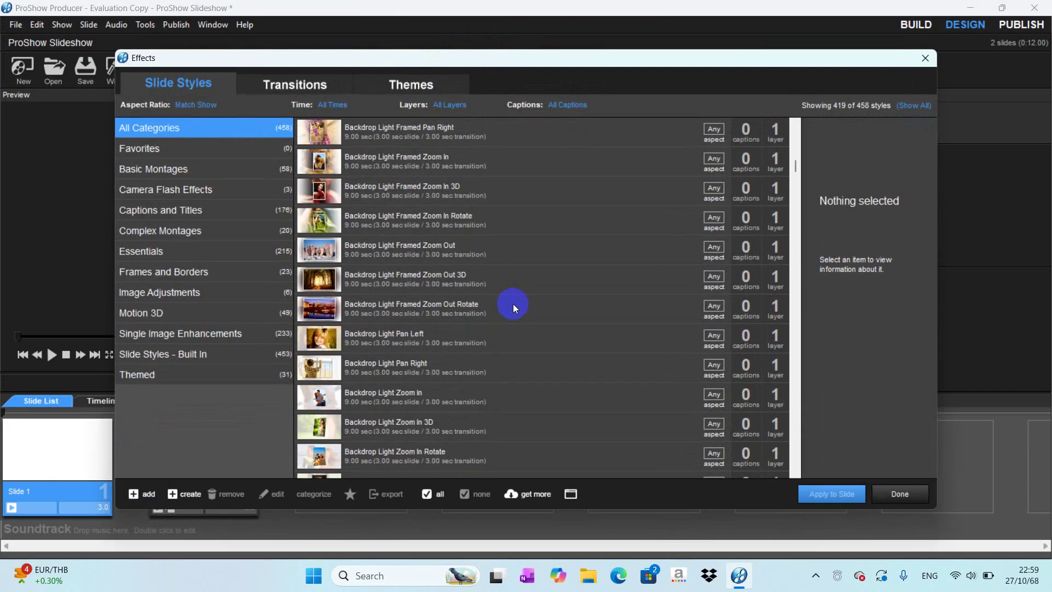
{"action": "scroll", "coordinate": [374, 332], "scroll_direction": "down", "scroll_amount": 3}
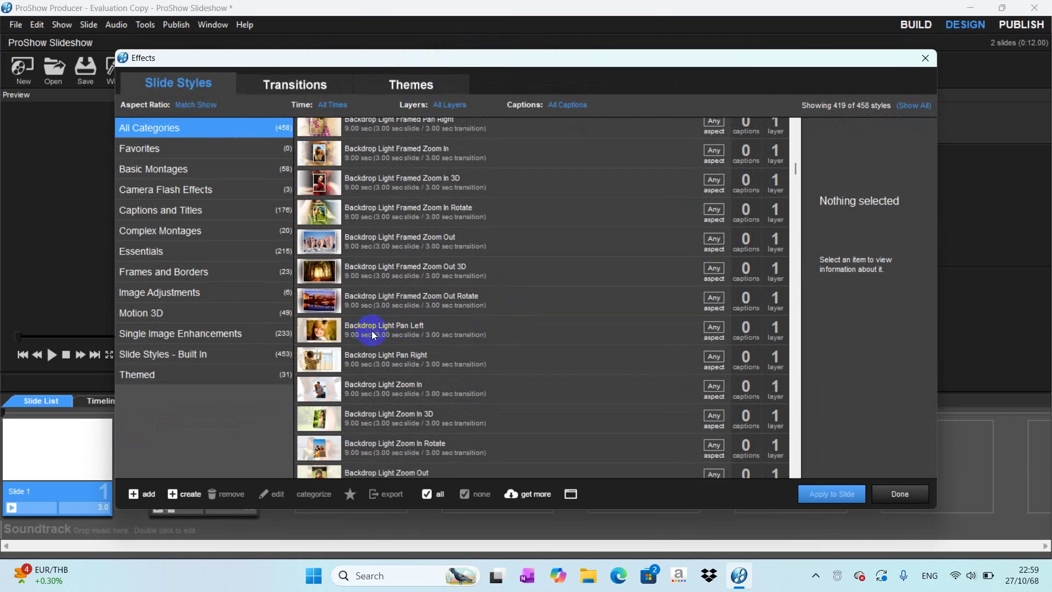
{"action": "left_click", "coordinate": [328, 160]}
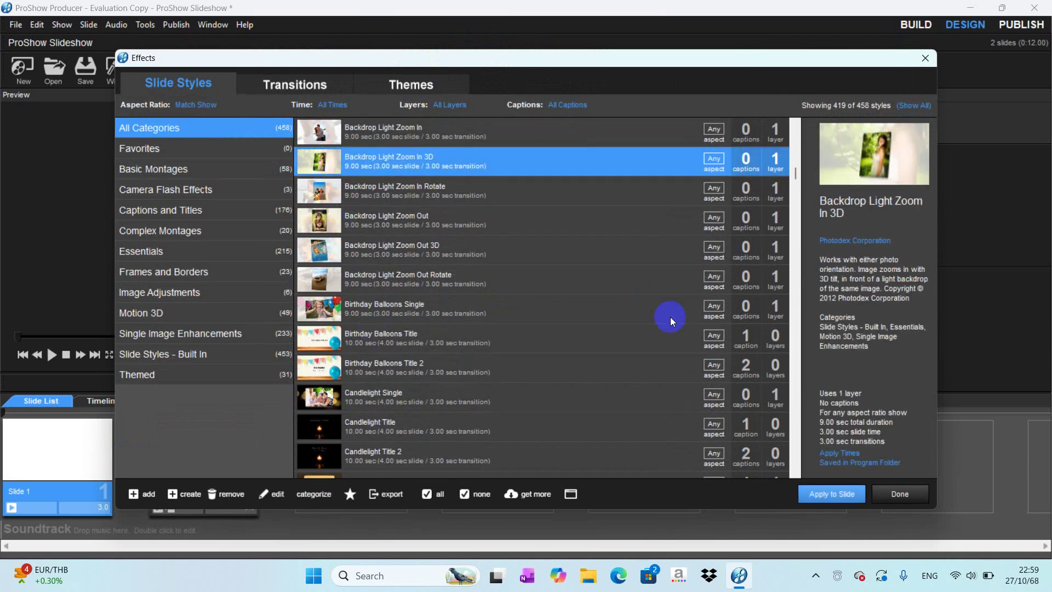
{"action": "left_click", "coordinate": [820, 494]}
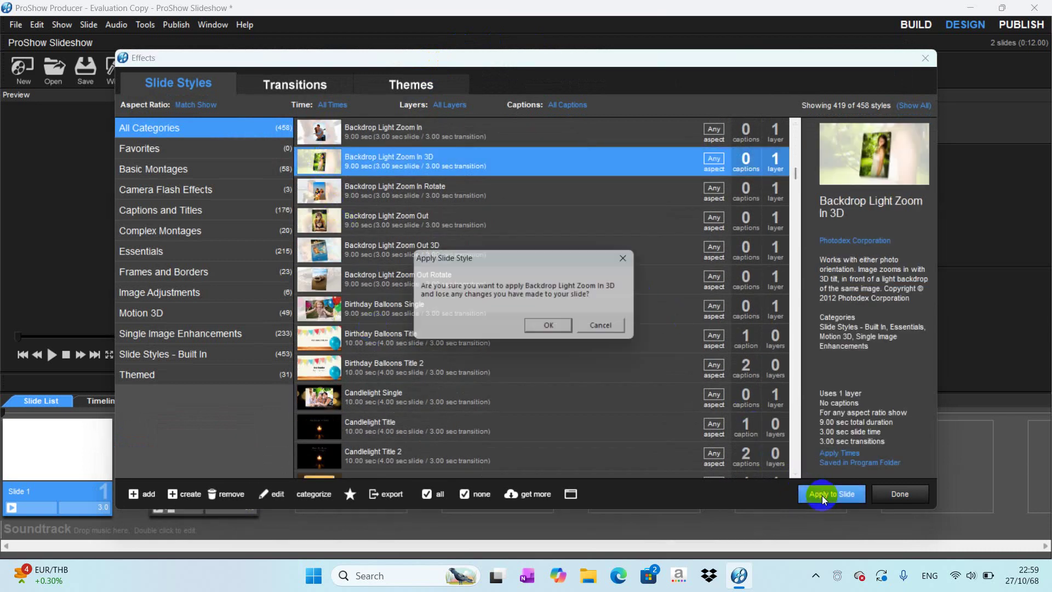
{"action": "left_click", "coordinate": [572, 328]}
{"action": "left_click", "coordinate": [912, 494]}
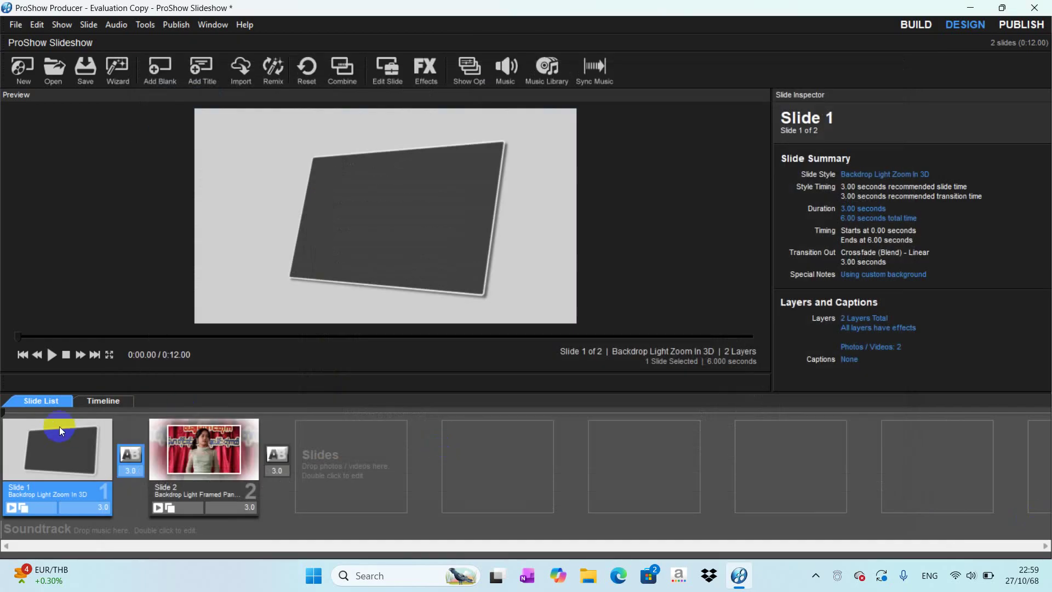
Step: Fill the 3D-tilted slide's Image layer with the photo IMG_3432 and accept the slide options
{"action": "double_click", "coordinate": [34, 464]}
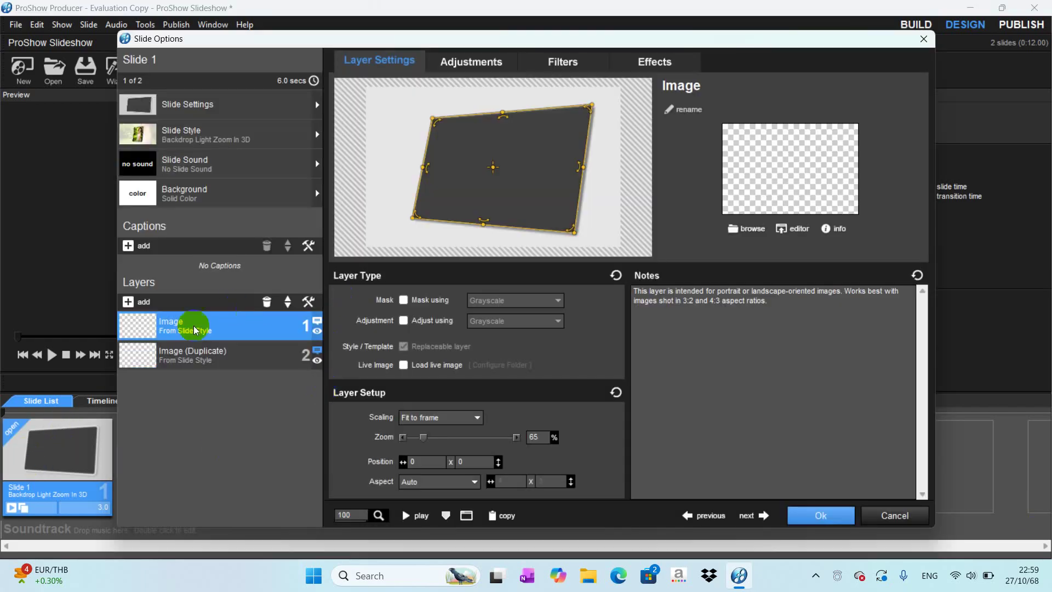
{"action": "left_click", "coordinate": [740, 229]}
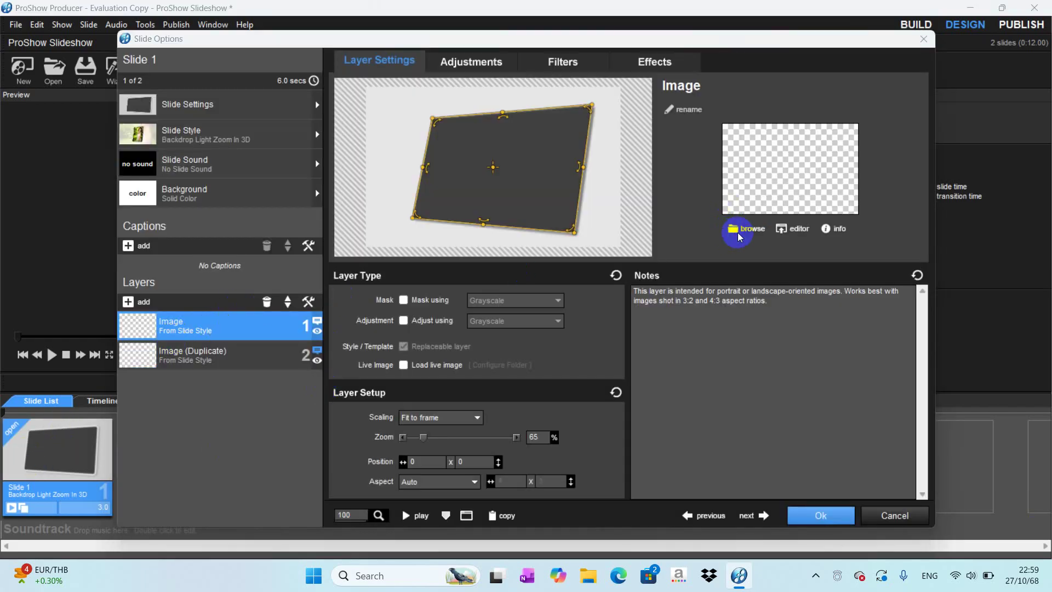
{"action": "left_click", "coordinate": [285, 255]}
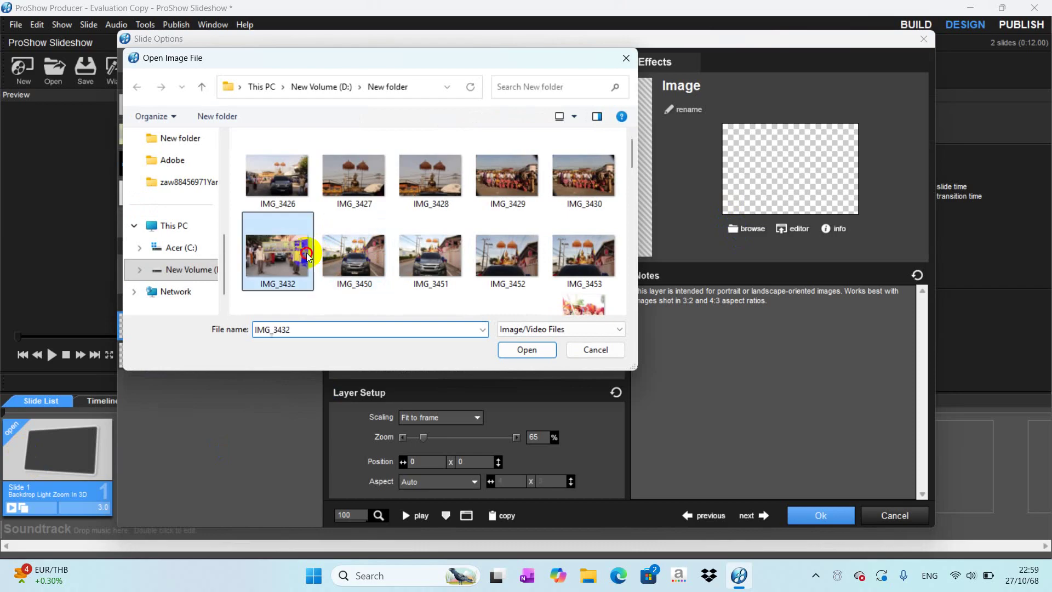
{"action": "left_click", "coordinate": [515, 350]}
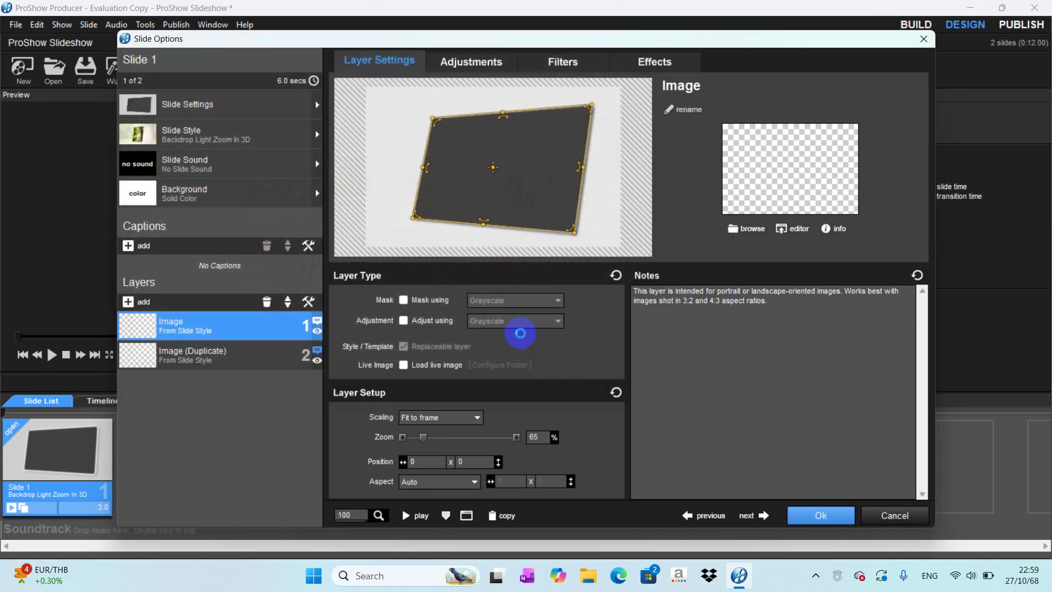
{"action": "left_click", "coordinate": [820, 516]}
Step: Insert a third blank slide at the start of the show and open its slide options
{"action": "left_click", "coordinate": [159, 70]}
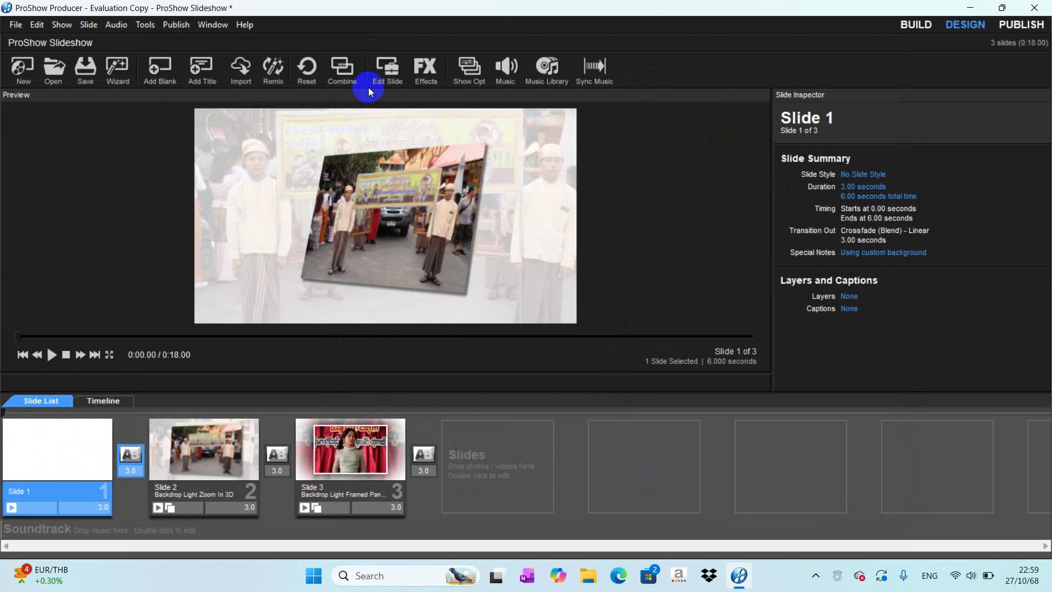
{"action": "left_click", "coordinate": [60, 442]}
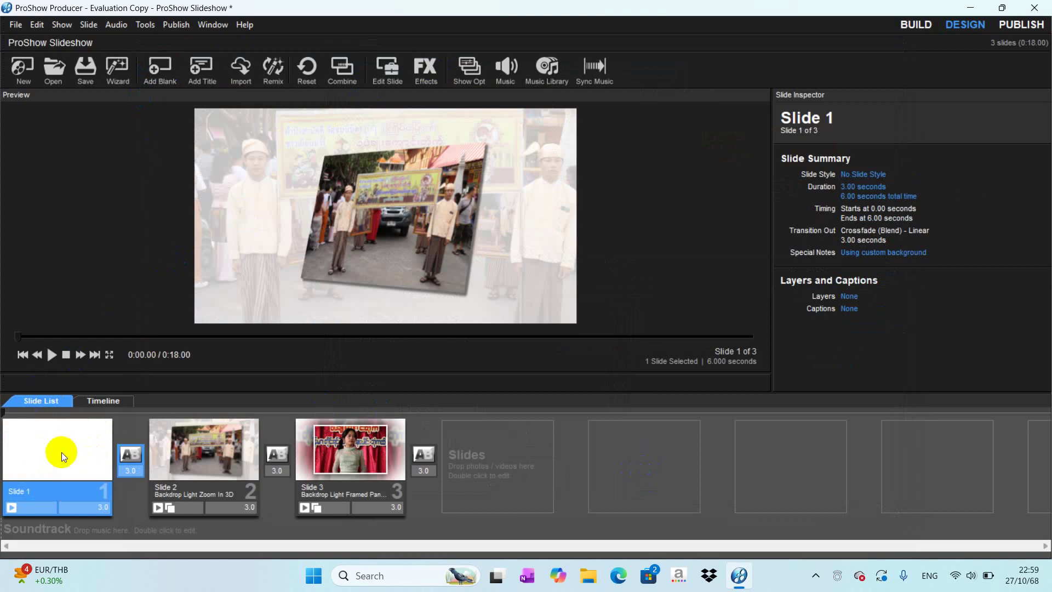
{"action": "double_click", "coordinate": [61, 452]}
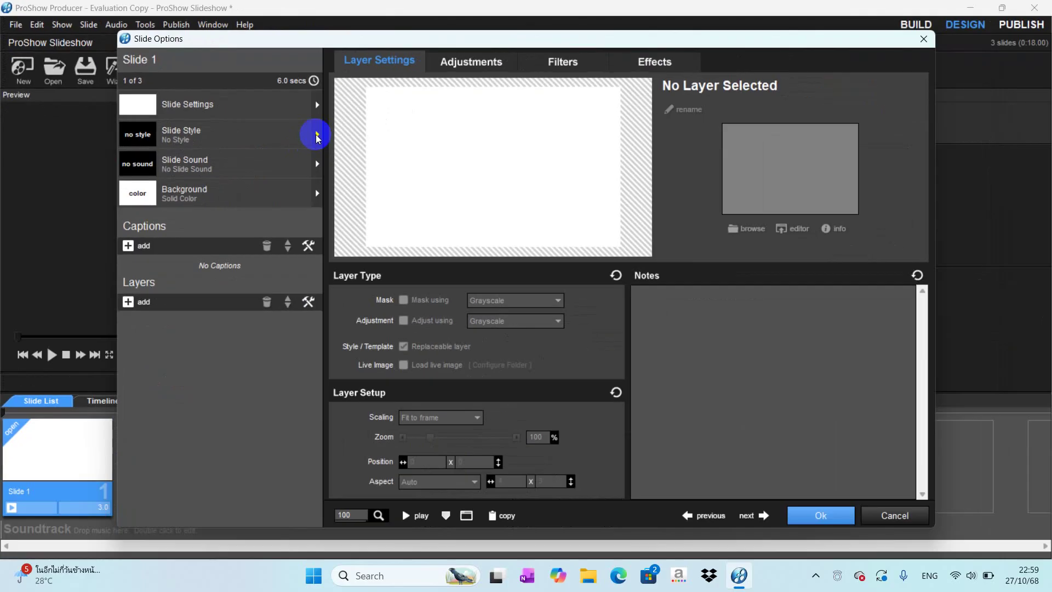
Step: Apply the built-in Caption Header Light Center slide style to the blank first slide
{"action": "left_click", "coordinate": [316, 136]}
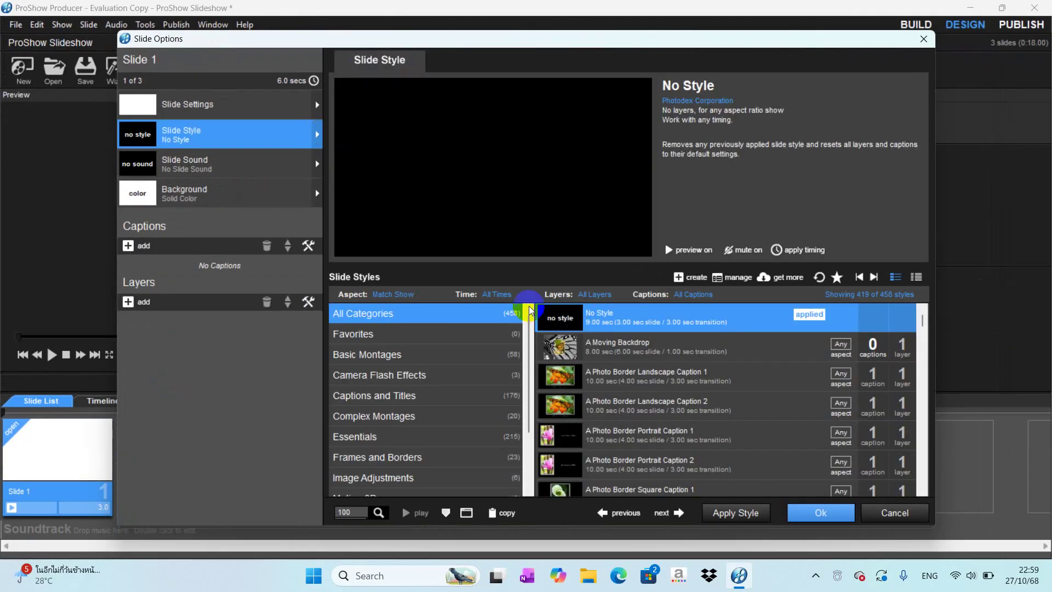
{"action": "scroll", "coordinate": [707, 355], "scroll_direction": "down", "scroll_amount": 1}
{"action": "scroll", "coordinate": [706, 359], "scroll_direction": "down", "scroll_amount": 20}
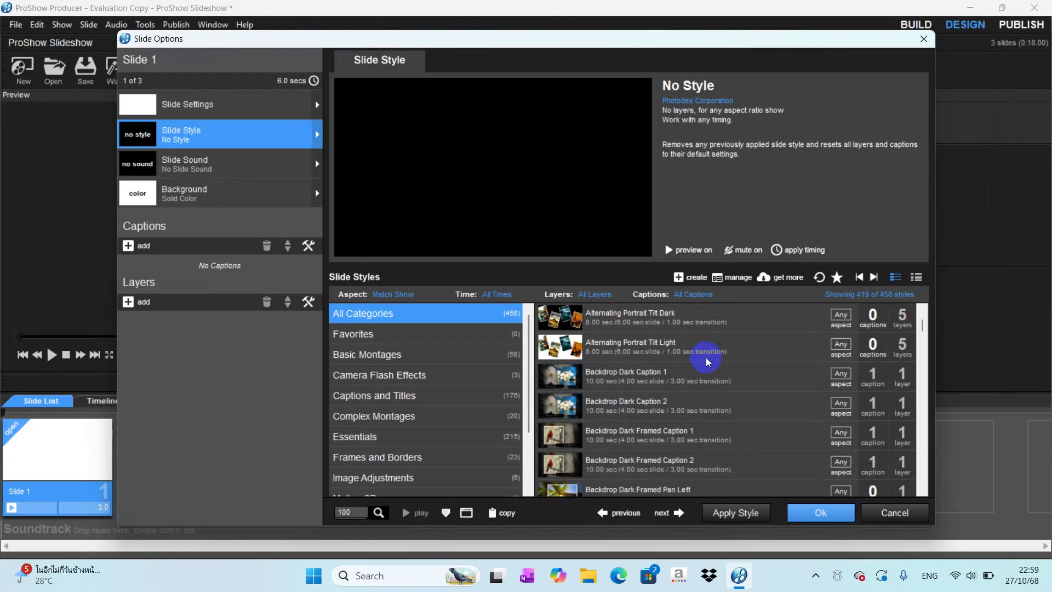
{"action": "scroll", "coordinate": [707, 363], "scroll_direction": "up", "scroll_amount": 15}
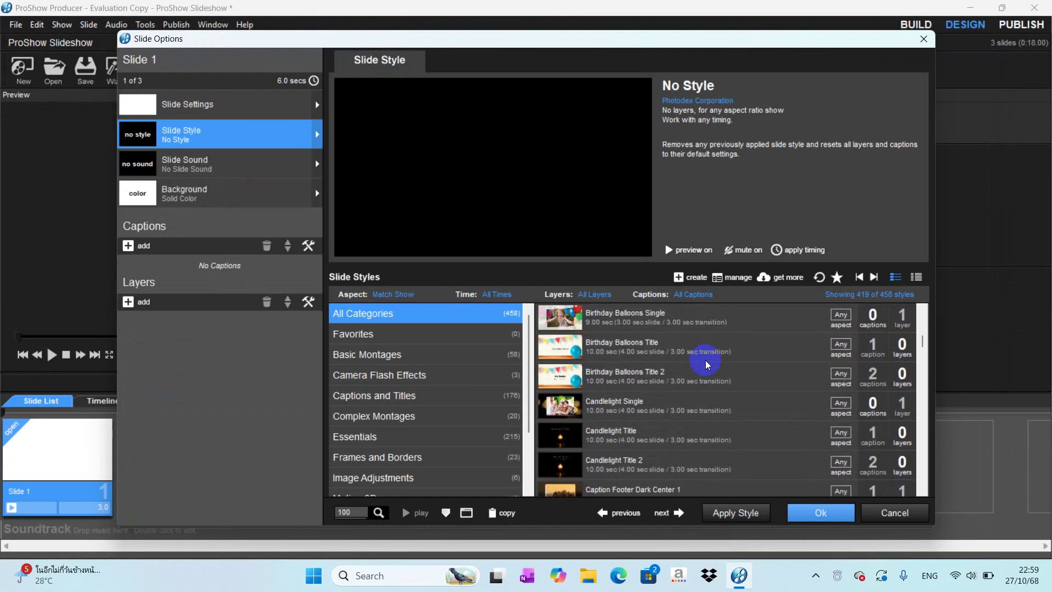
{"action": "scroll", "coordinate": [707, 362], "scroll_direction": "down", "scroll_amount": 15}
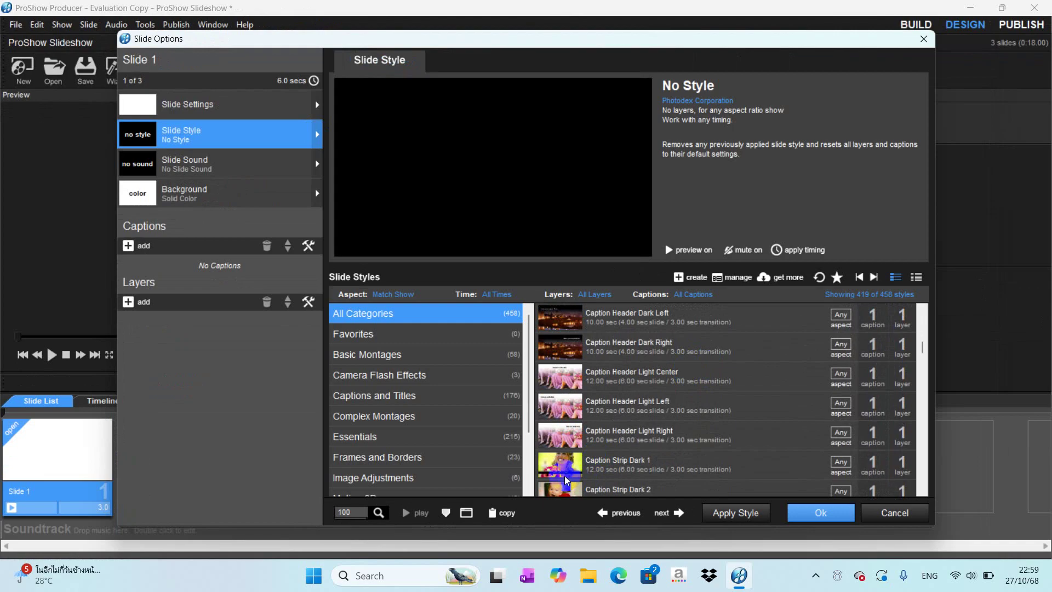
{"action": "left_click", "coordinate": [570, 382]}
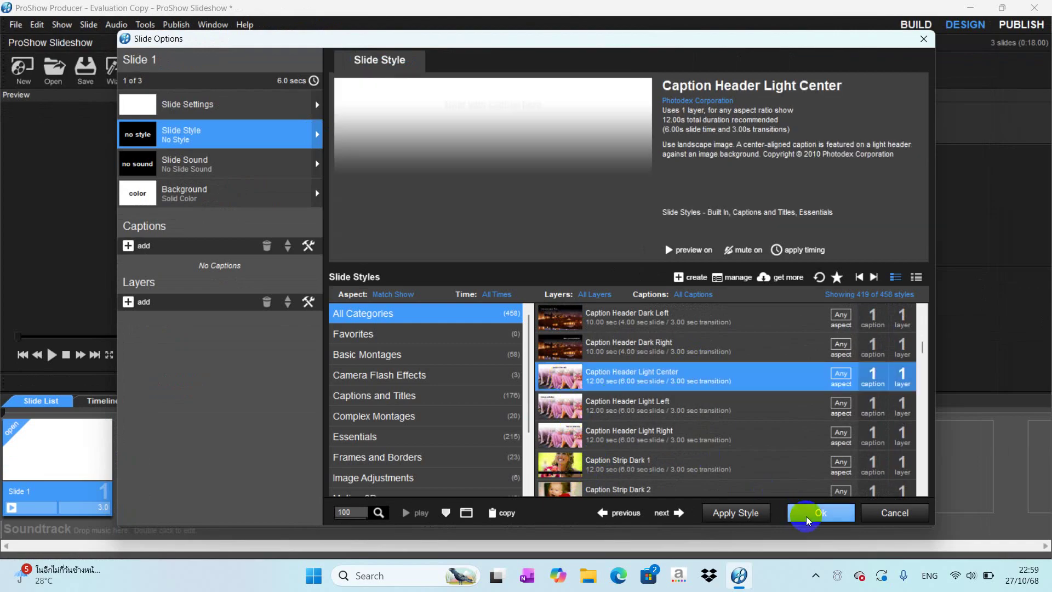
{"action": "left_click", "coordinate": [735, 514]}
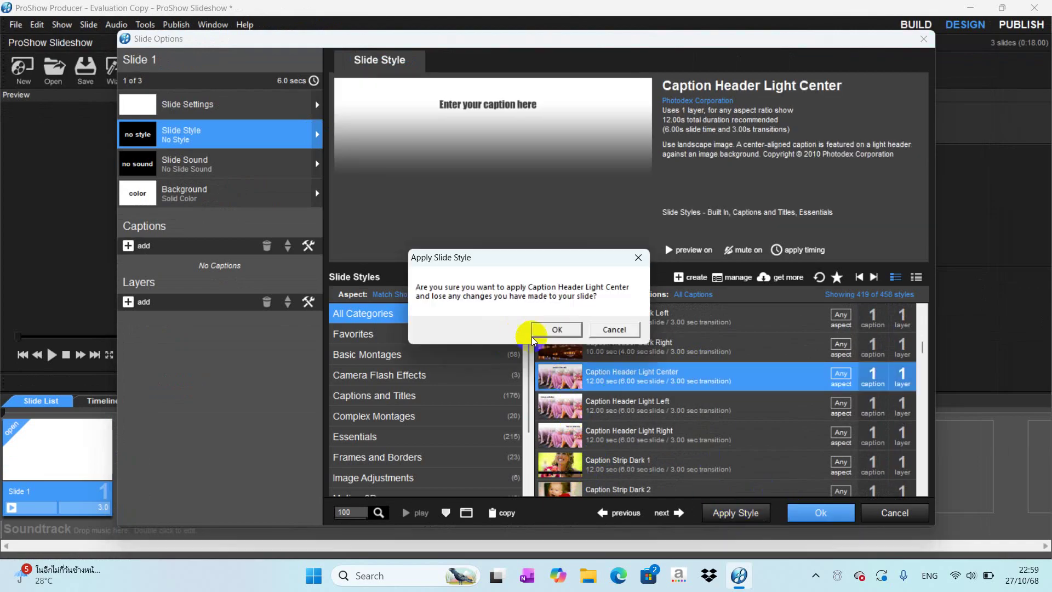
{"action": "left_click", "coordinate": [613, 329]}
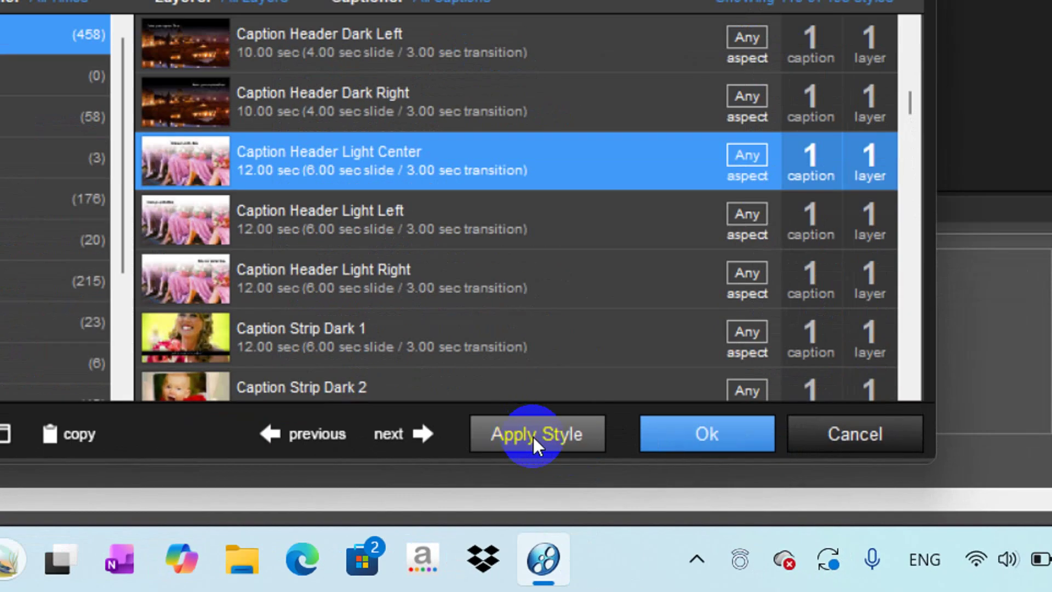
{"action": "left_click", "coordinate": [536, 438]}
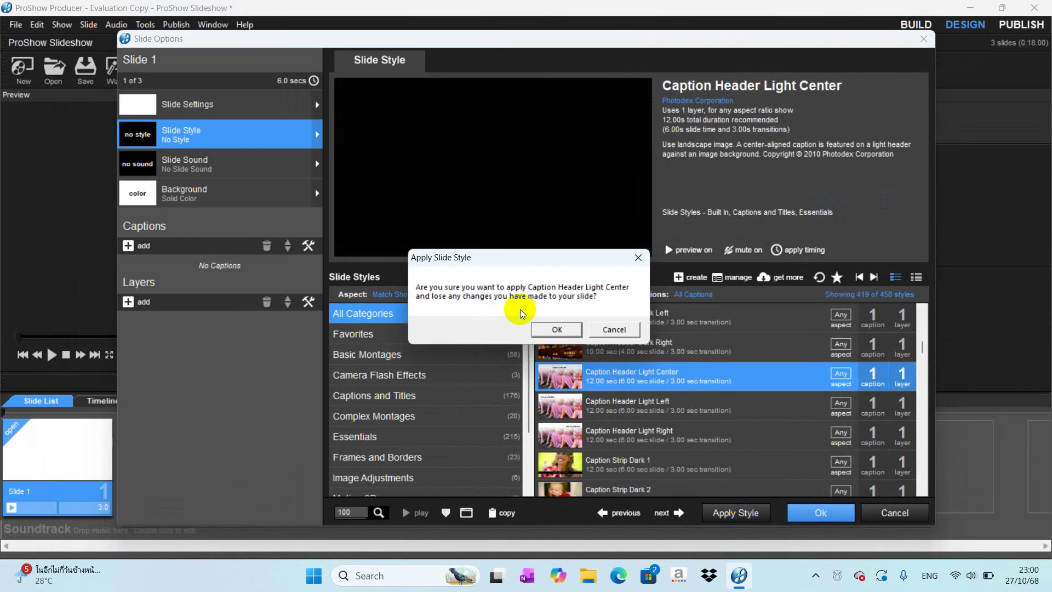
{"action": "left_click", "coordinate": [547, 331]}
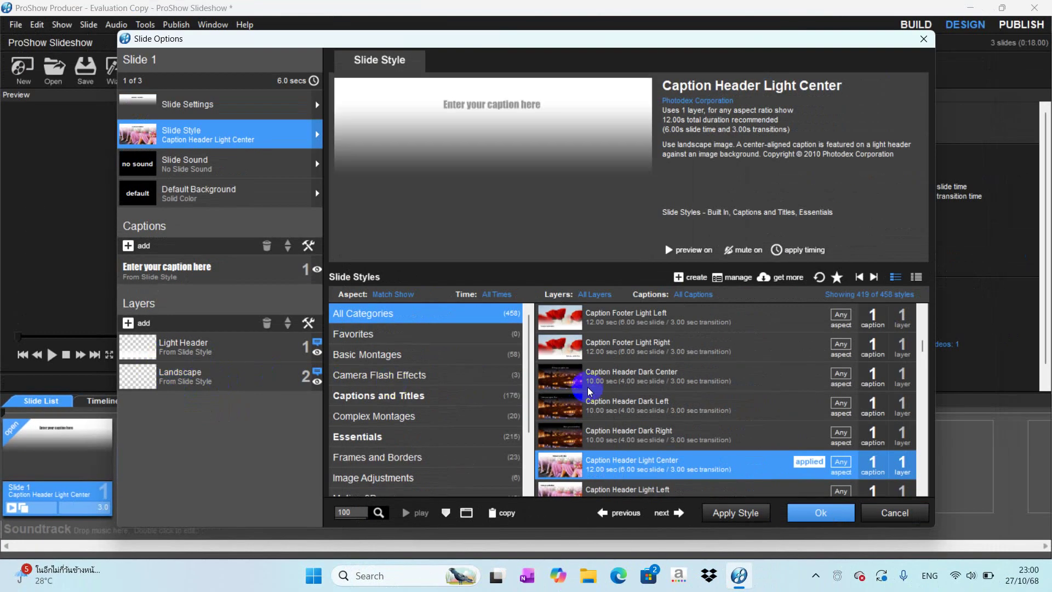
Step: Fill the captioned slide's Landscape layer with the photo IMG_3543 and accept the slide options
{"action": "scroll", "coordinate": [589, 392], "scroll_direction": "down", "scroll_amount": 2}
{"action": "double_click", "coordinate": [598, 380]}
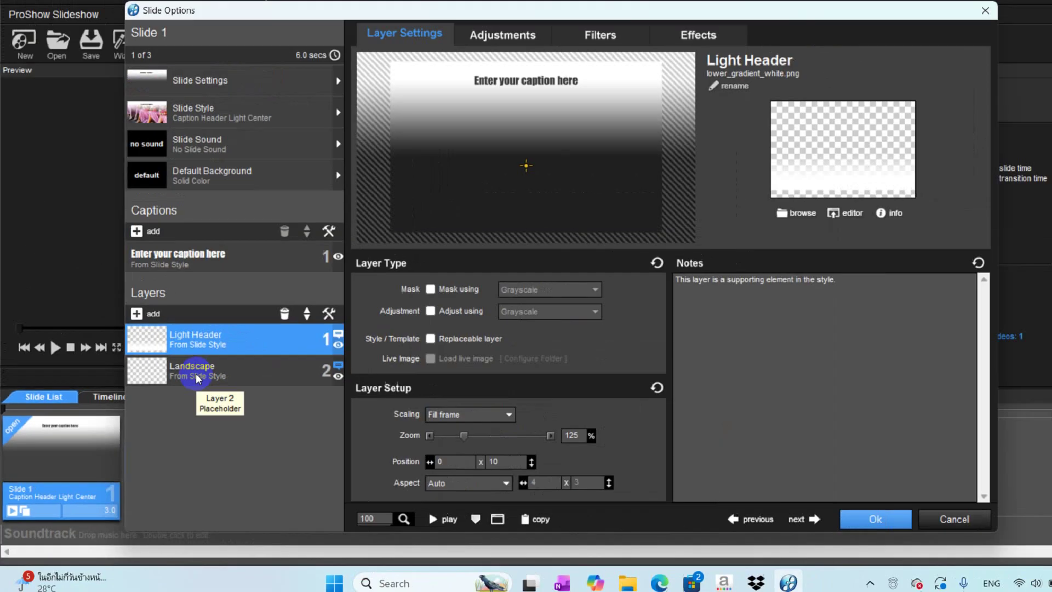
{"action": "left_click", "coordinate": [185, 382]}
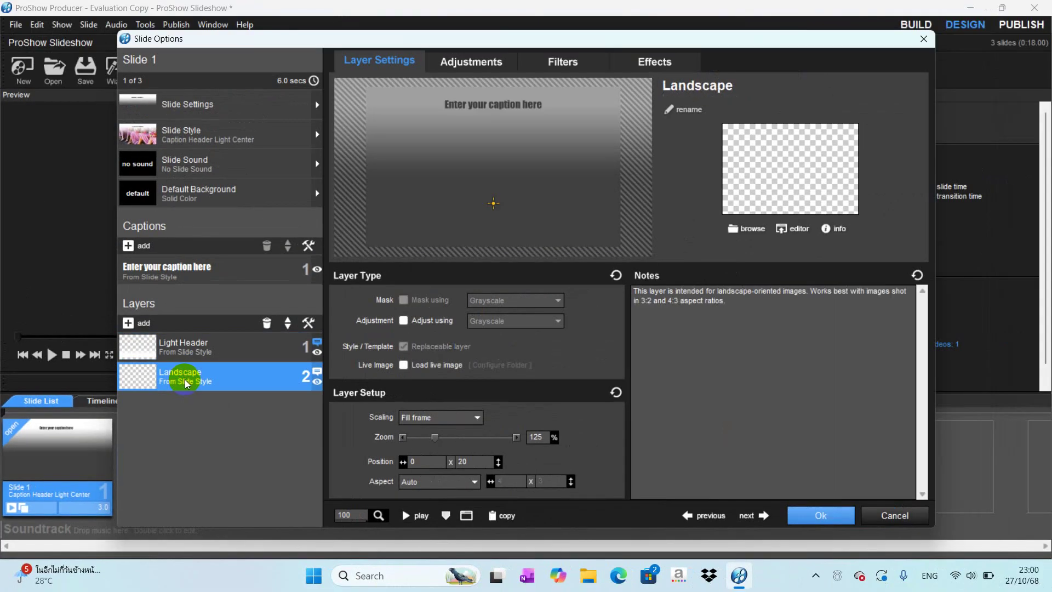
{"action": "left_click", "coordinate": [736, 229]}
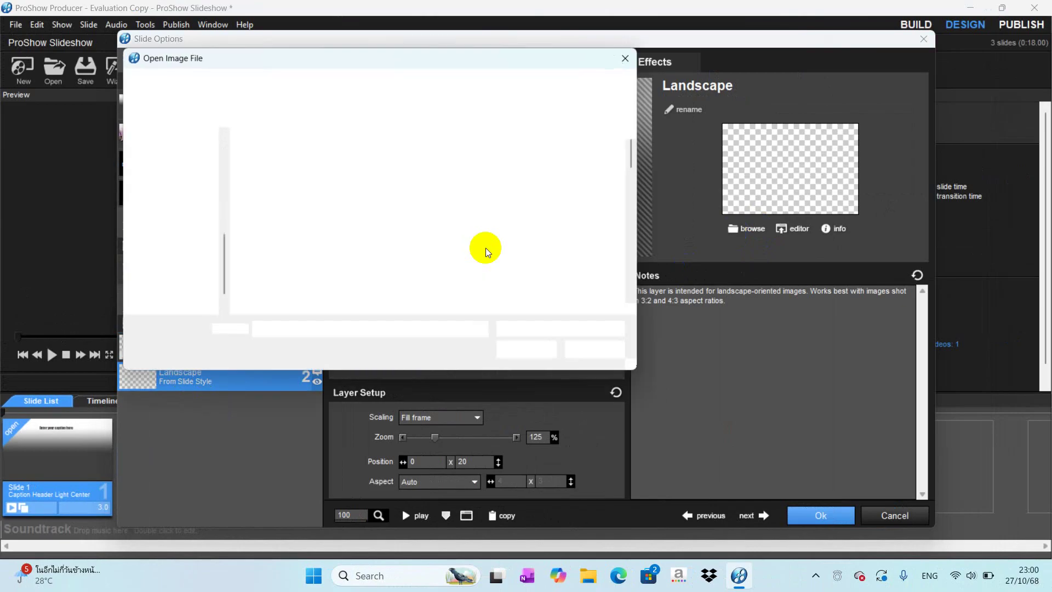
{"action": "scroll", "coordinate": [559, 249], "scroll_direction": "down", "scroll_amount": 1}
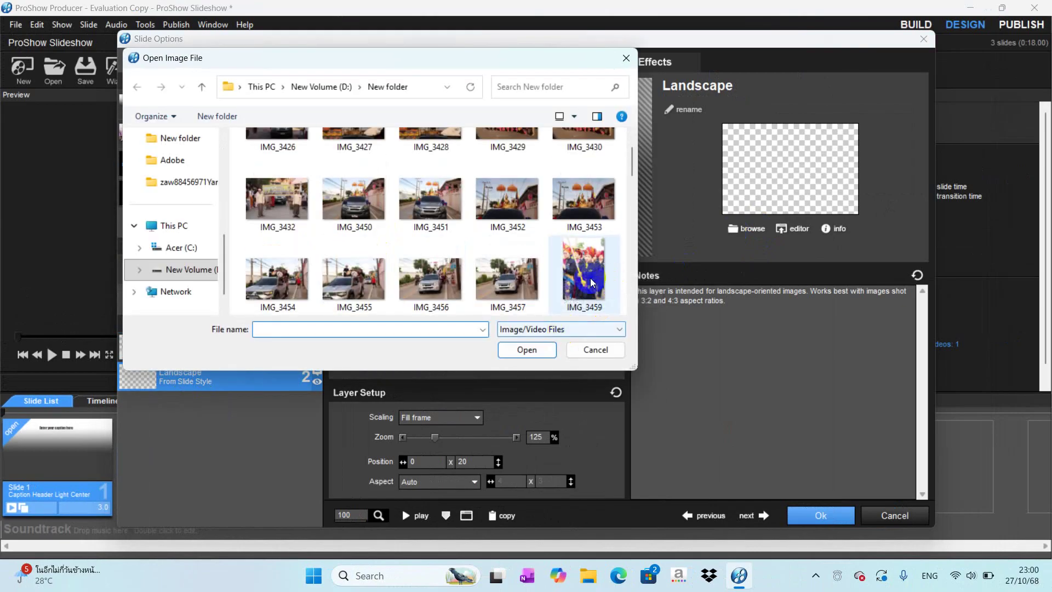
{"action": "scroll", "coordinate": [504, 282], "scroll_direction": "down", "scroll_amount": 8}
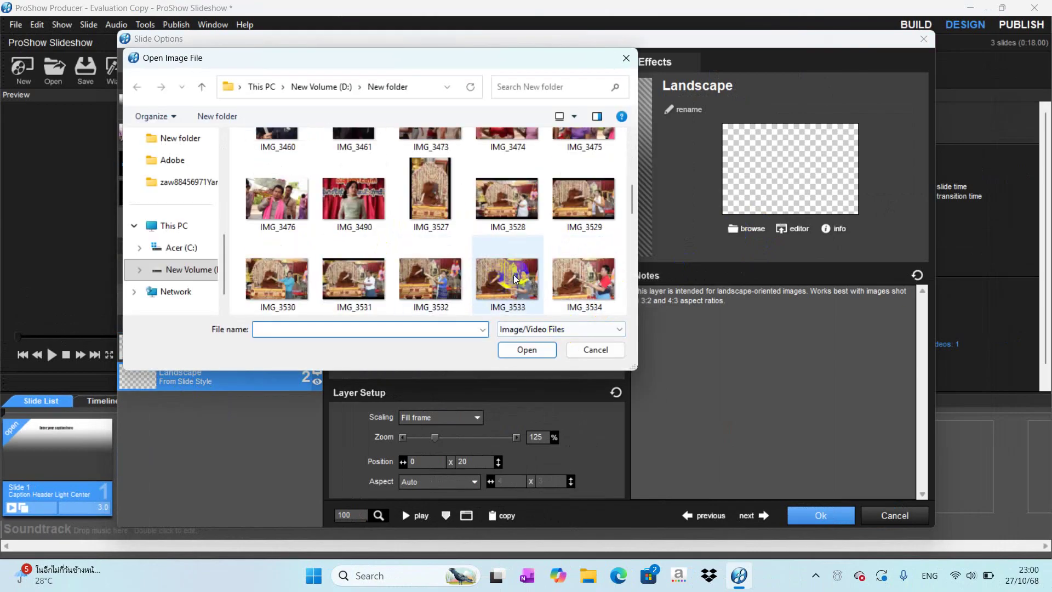
{"action": "left_click", "coordinate": [509, 276]}
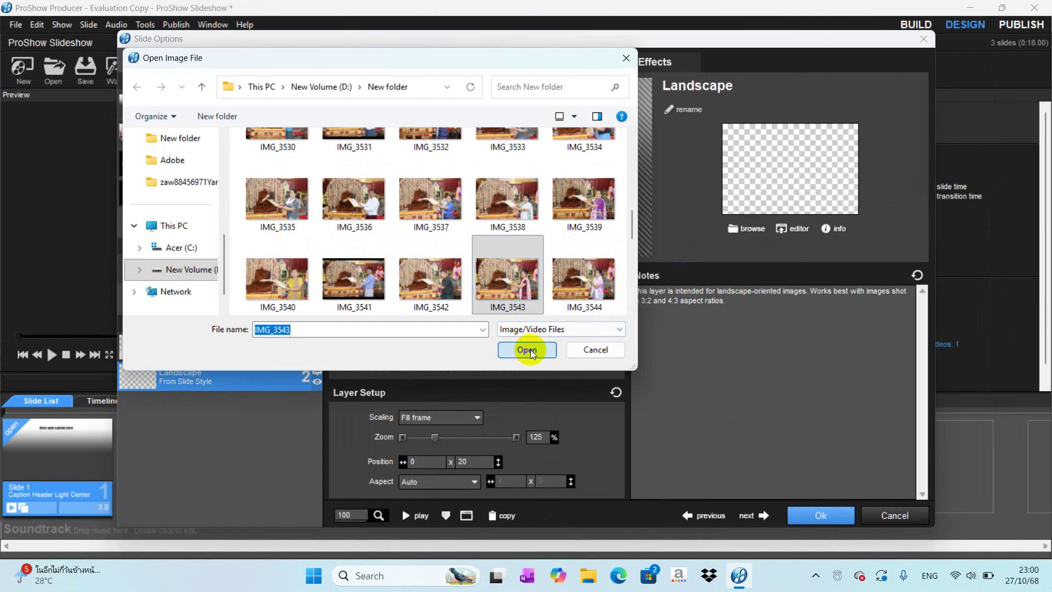
{"action": "left_click", "coordinate": [528, 350]}
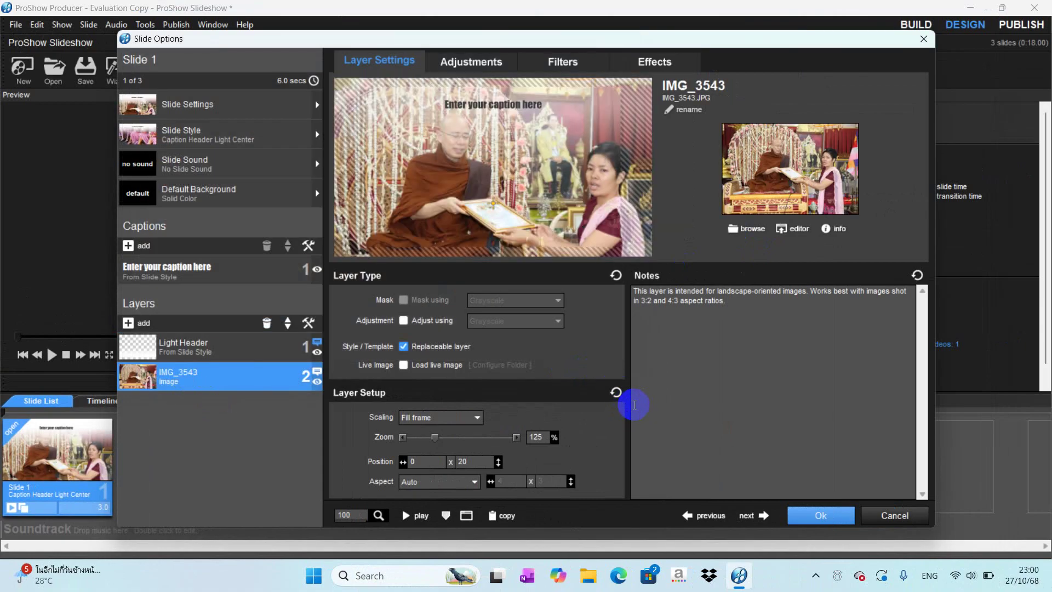
{"action": "left_click", "coordinate": [810, 515]}
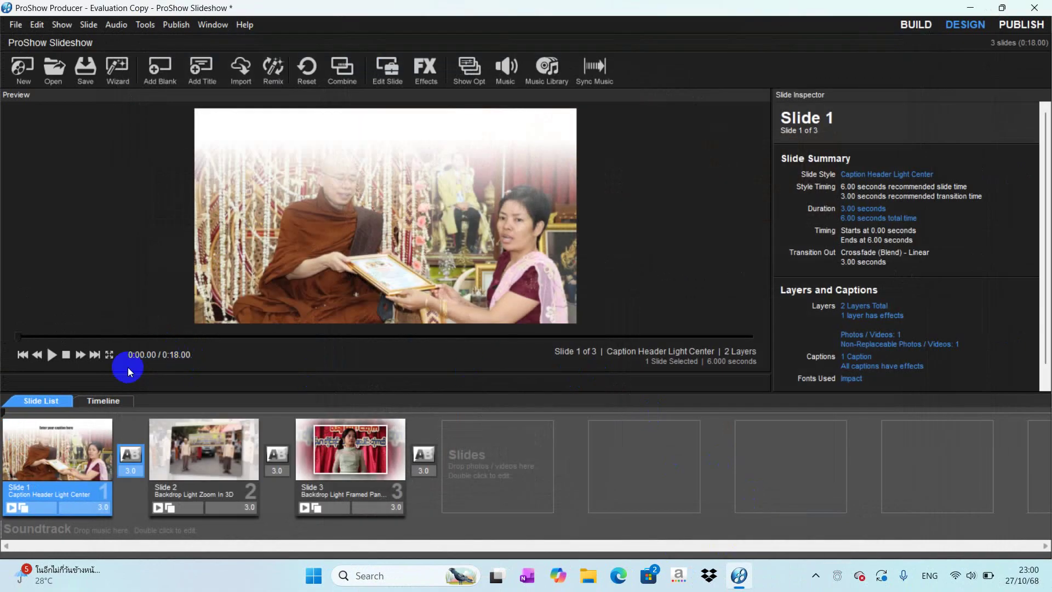
Step: Play the slideshow preview from the first slide to check the three styled slides
{"action": "left_click", "coordinate": [53, 354]}
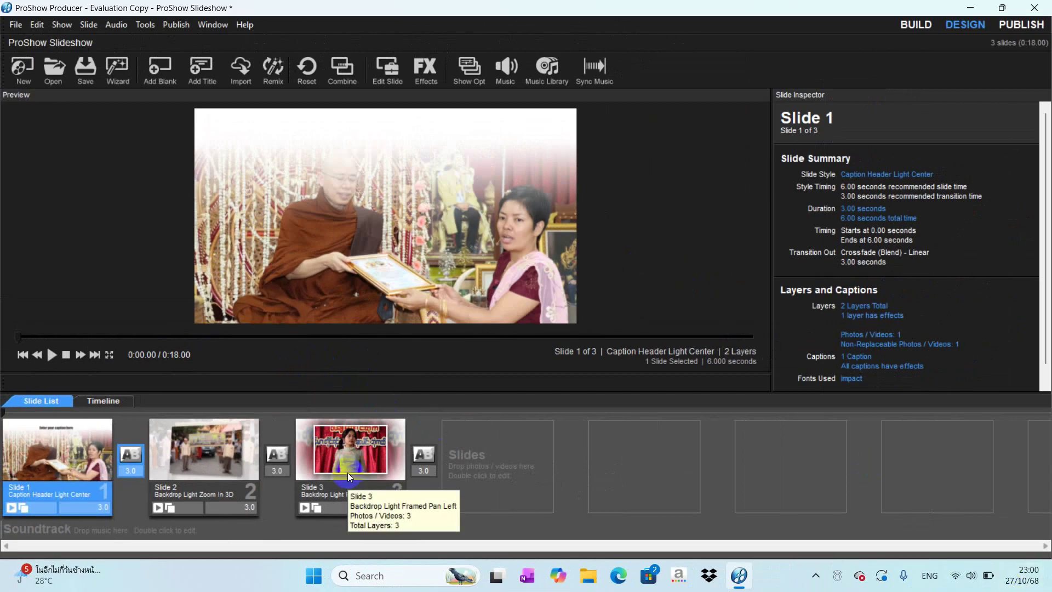
{"action": "left_click", "coordinate": [292, 513]}
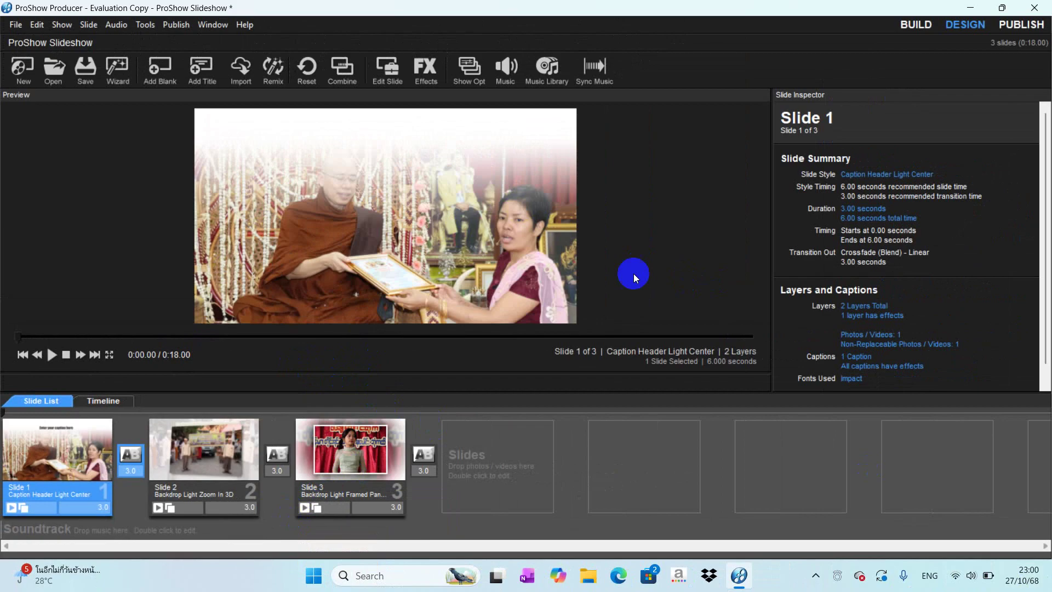
{"action": "left_click", "coordinate": [37, 456]}
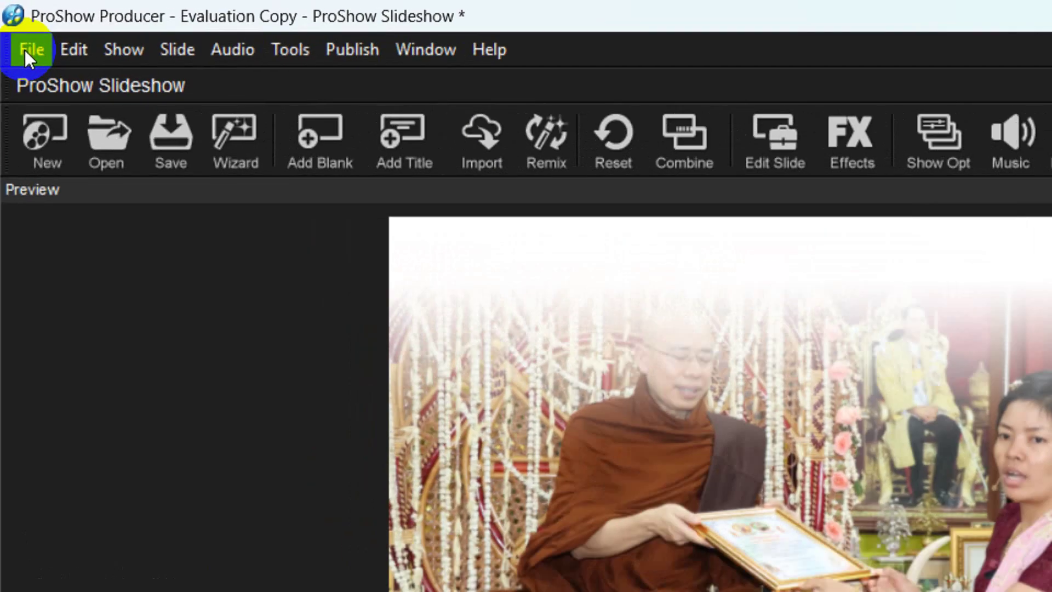
Step: Save the show as ProShow Slideshow and the project as Untitled Project in the OneNote Notebooks folder under Documents
{"action": "left_click", "coordinate": [15, 25]}
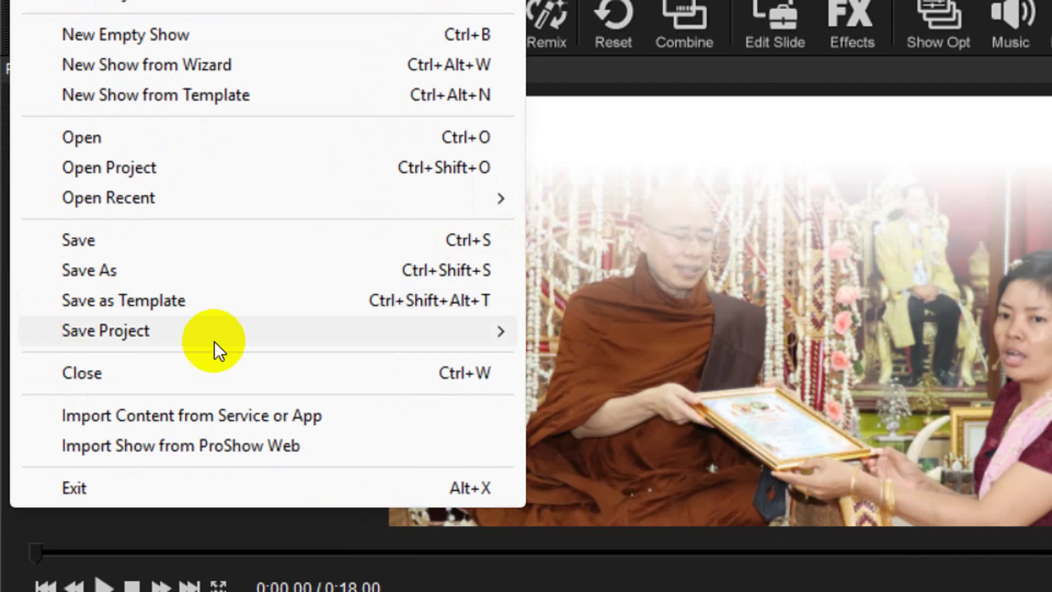
{"action": "mouse_move", "coordinate": [43, 220]}
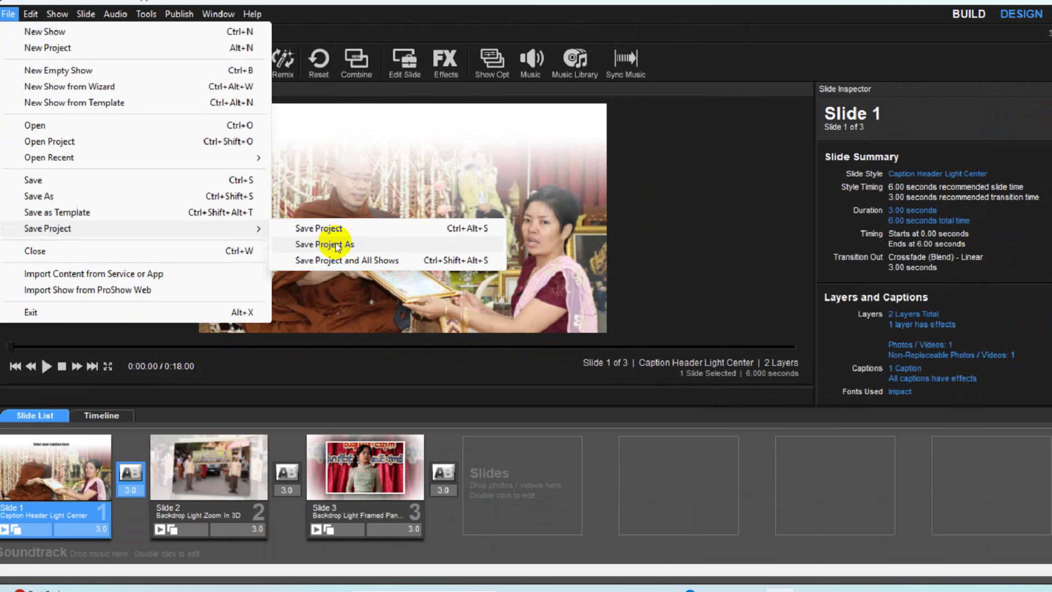
{"action": "left_click", "coordinate": [337, 244]}
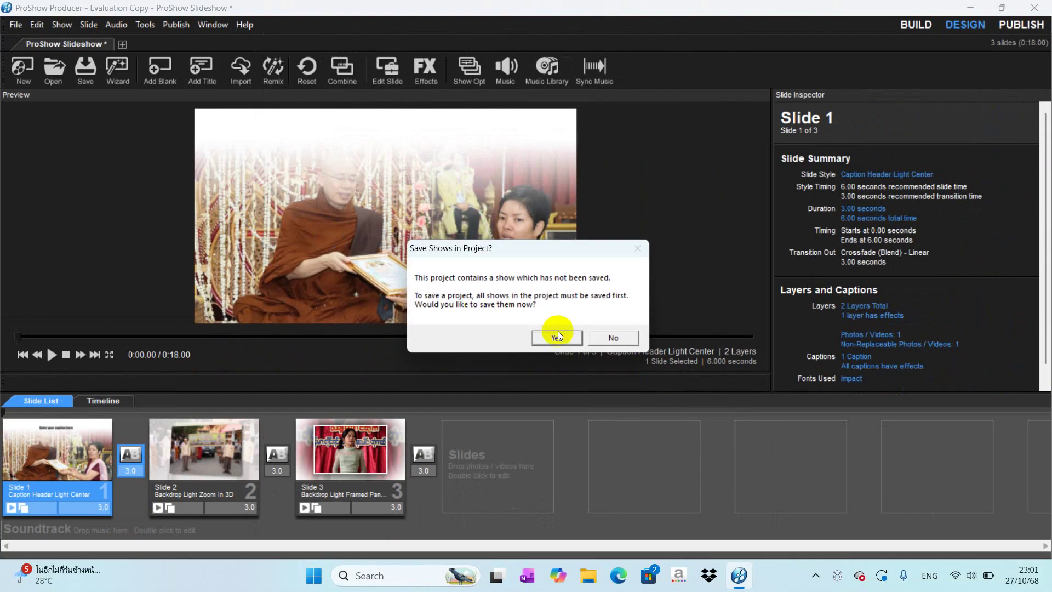
{"action": "left_click", "coordinate": [585, 345]}
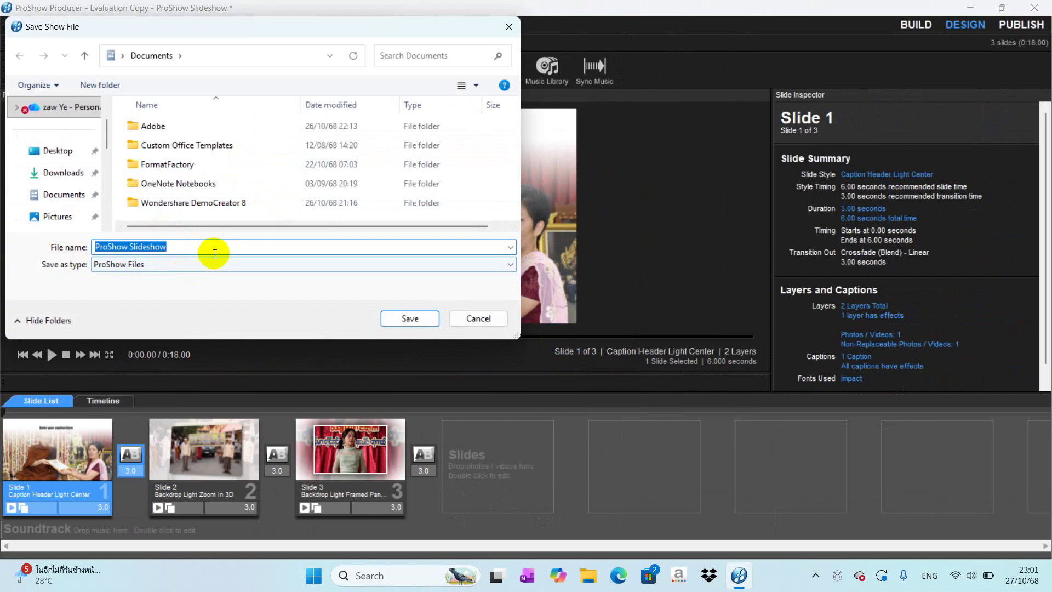
{"action": "scroll", "coordinate": [212, 175], "scroll_direction": "right", "scroll_amount": 1}
{"action": "left_click", "coordinate": [62, 193]}
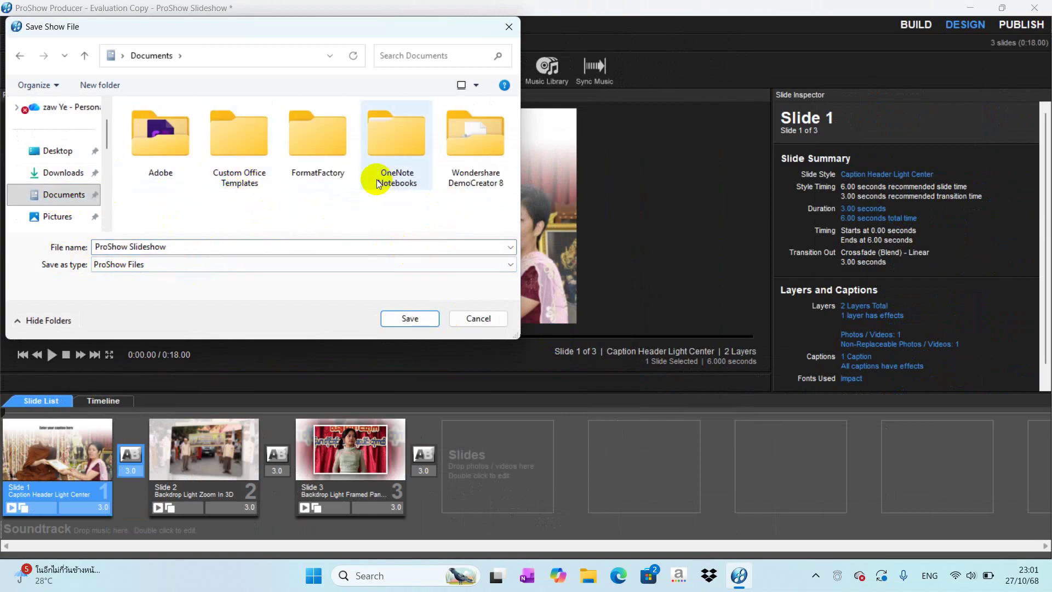
{"action": "left_click", "coordinate": [390, 146]}
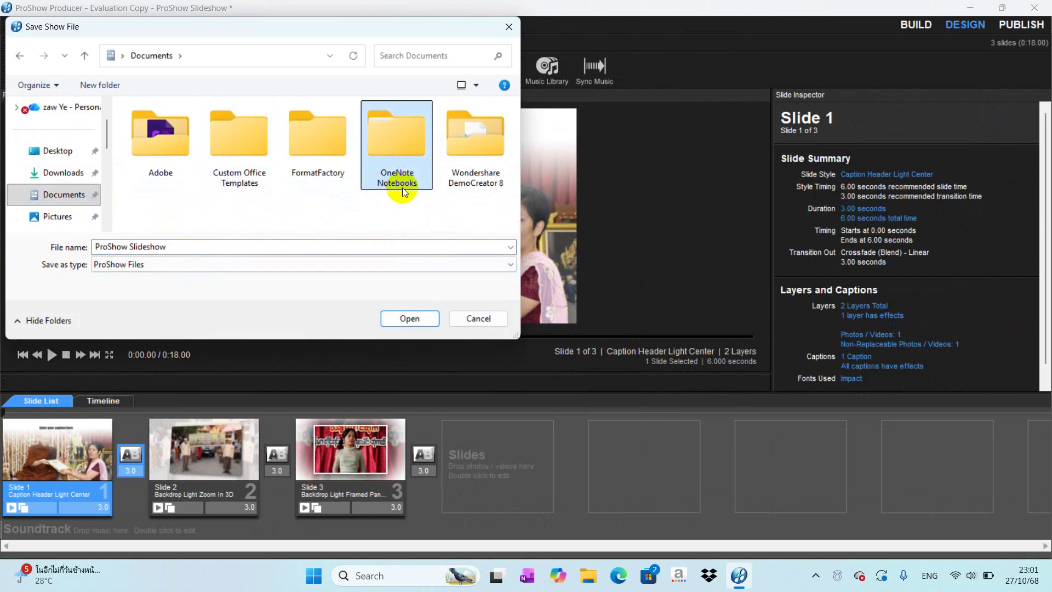
{"action": "left_click", "coordinate": [408, 318]}
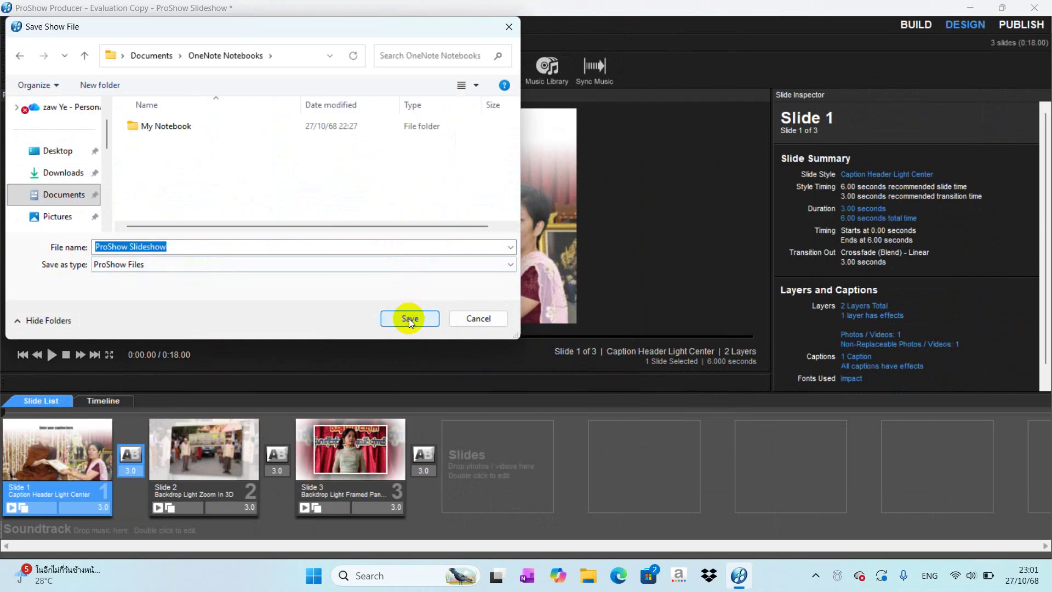
{"action": "left_click", "coordinate": [409, 317]}
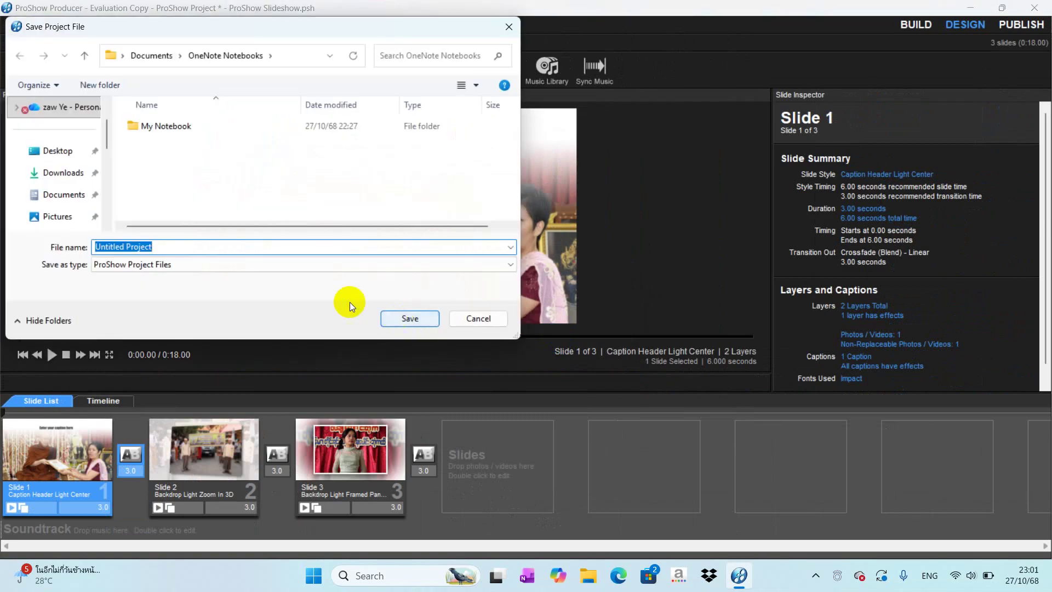
{"action": "left_click", "coordinate": [406, 317]}
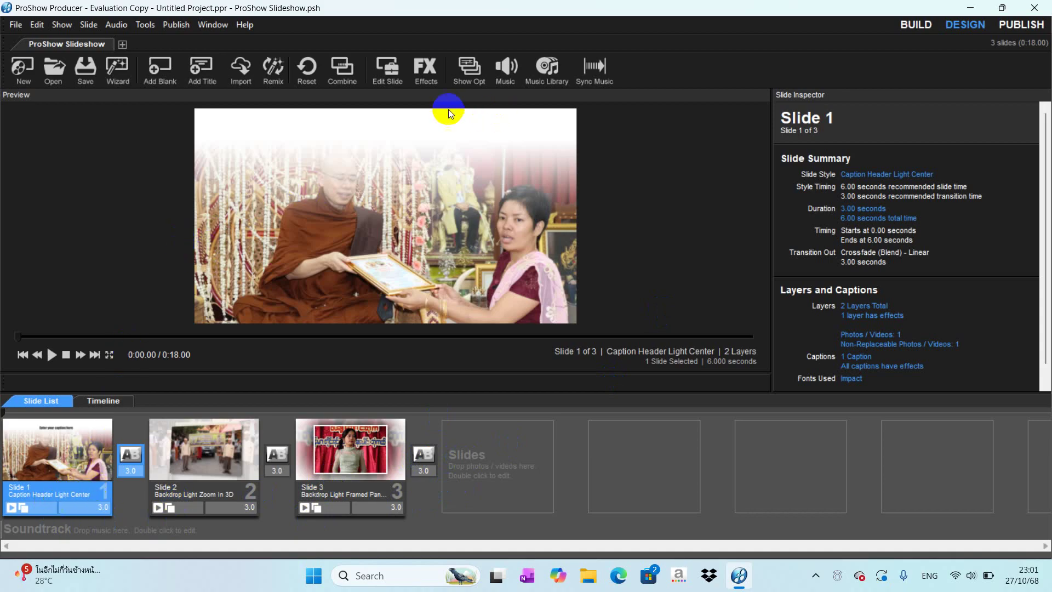
Step: Open the executable publishing options for the show and look over the menu page
{"action": "left_click", "coordinate": [919, 32]}
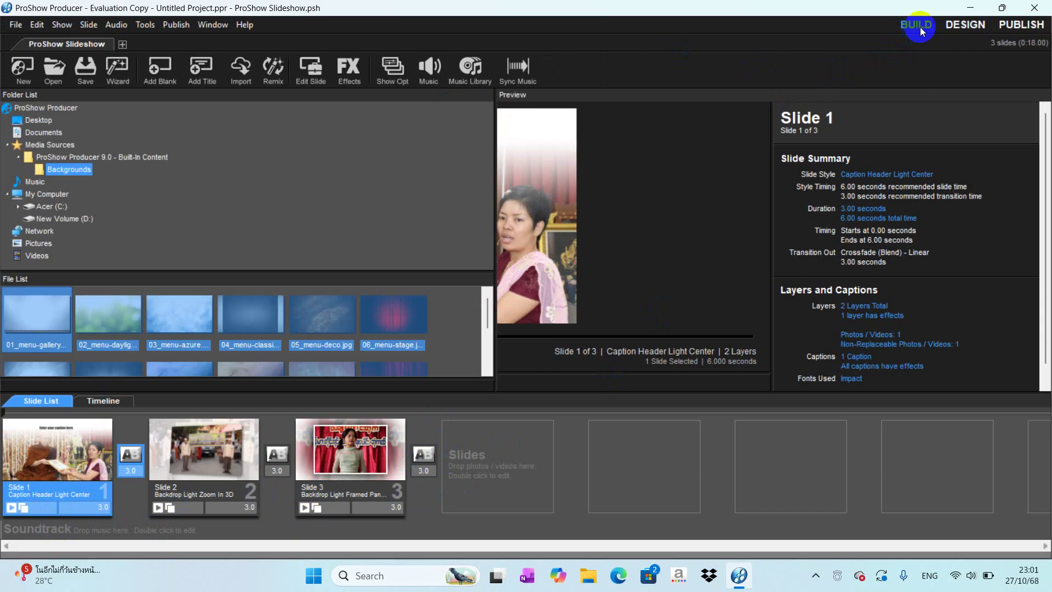
{"action": "left_click", "coordinate": [1010, 33]}
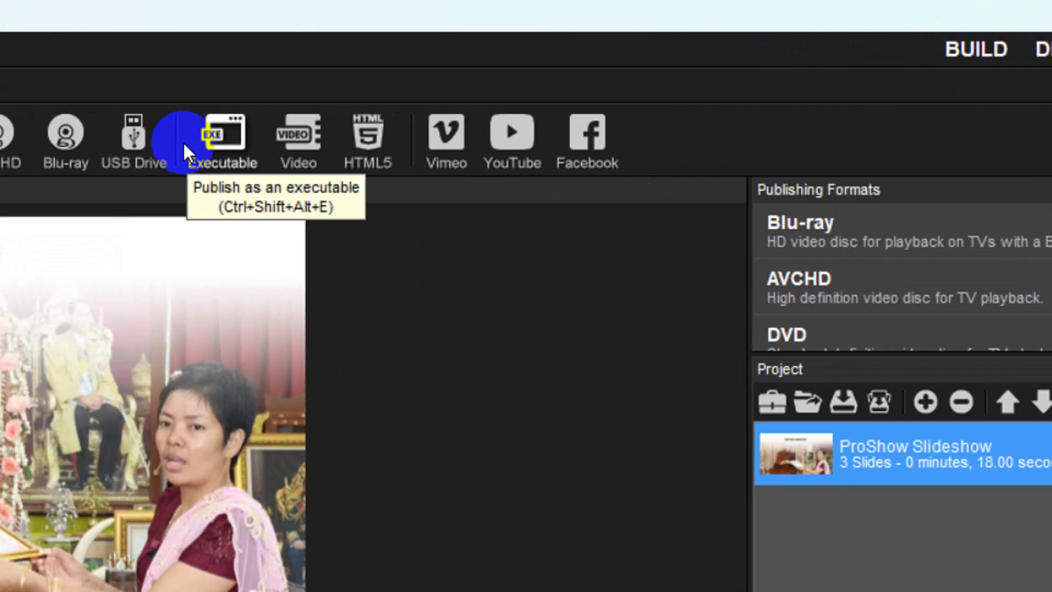
{"action": "left_click", "coordinate": [211, 143]}
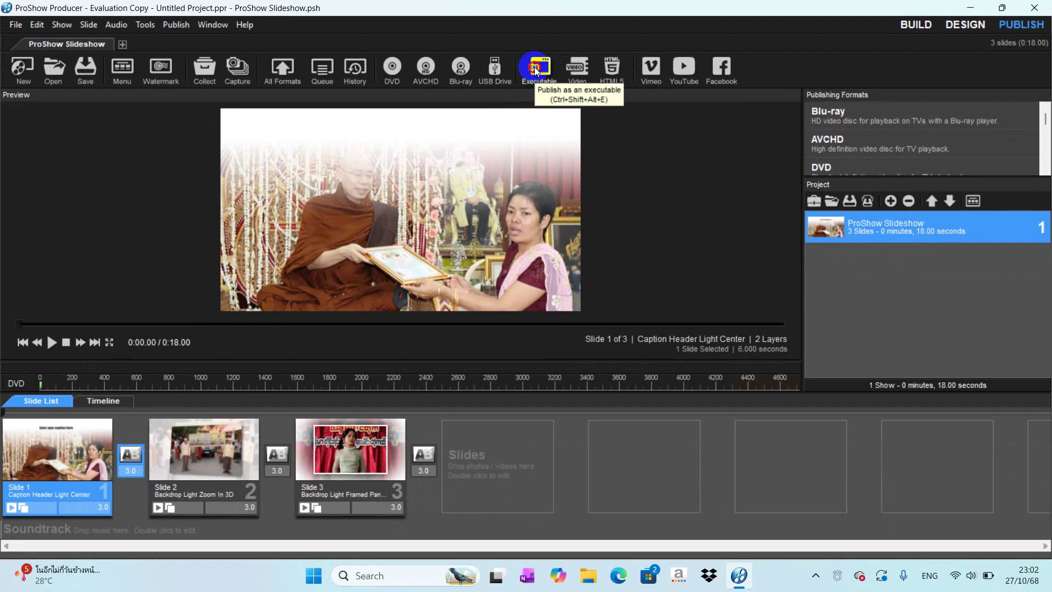
{"action": "left_click", "coordinate": [432, 89]}
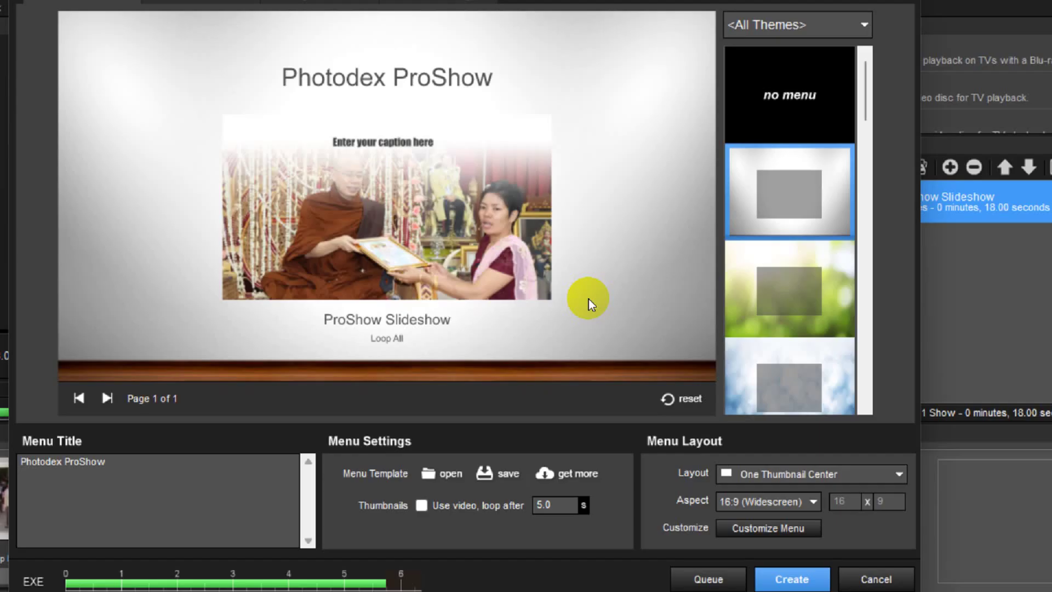
{"action": "left_click", "coordinate": [770, 161]}
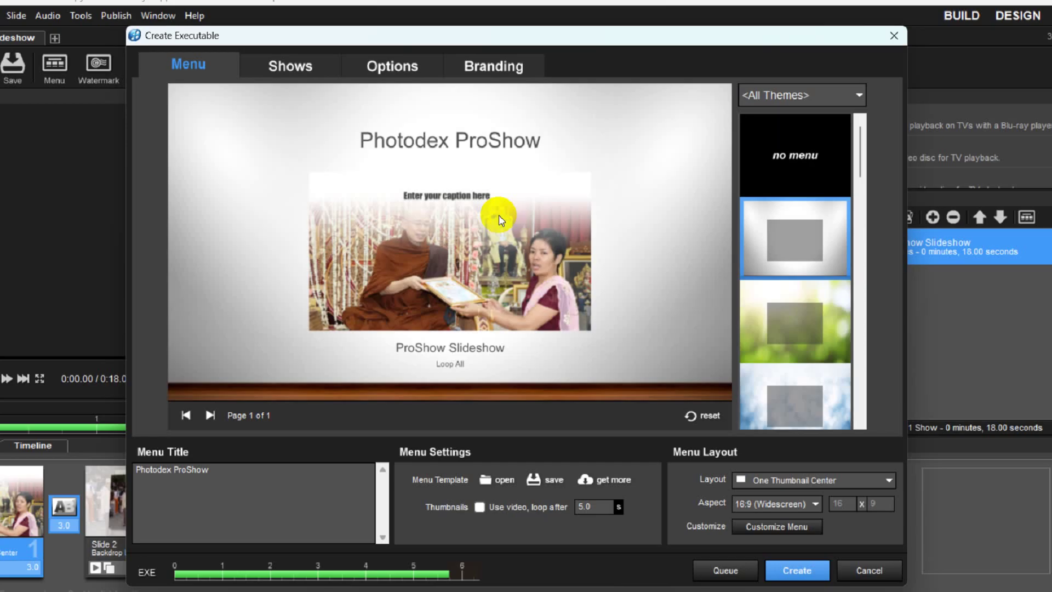
Step: Create the executable as ffrfg on the Desktop, watch the finished show and close its player
{"action": "left_click", "coordinate": [760, 500]}
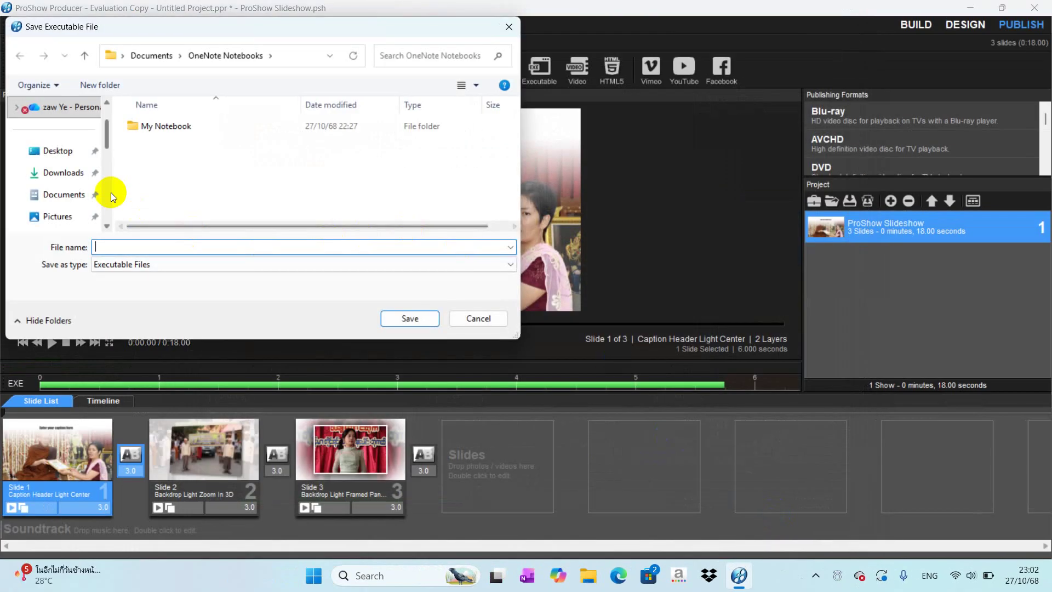
{"action": "type", "text": "fffg"}
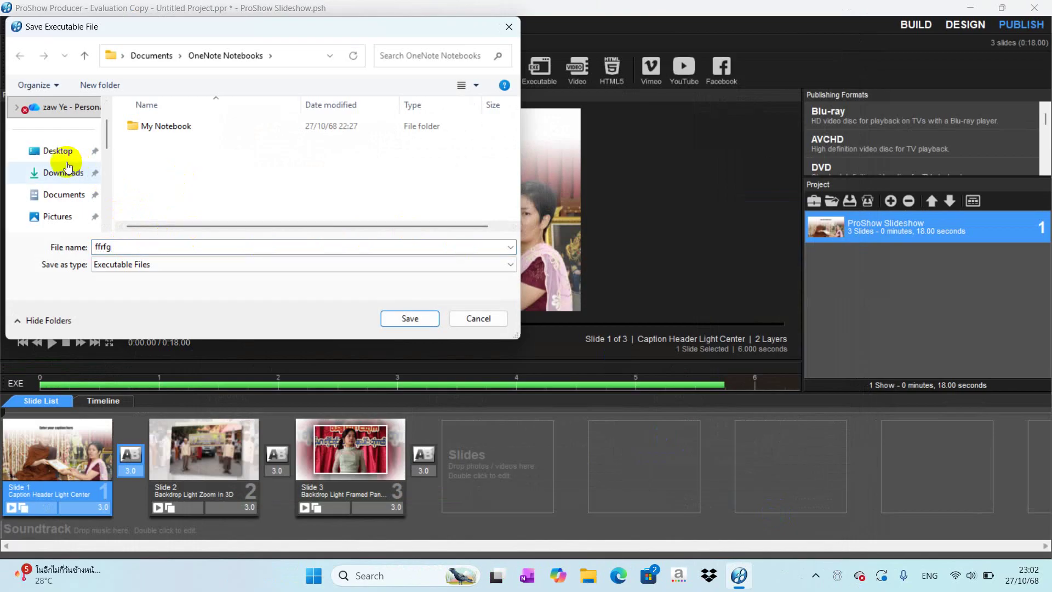
{"action": "left_click", "coordinate": [58, 150]}
{"action": "scroll", "coordinate": [327, 193], "scroll_direction": "down", "scroll_amount": 5}
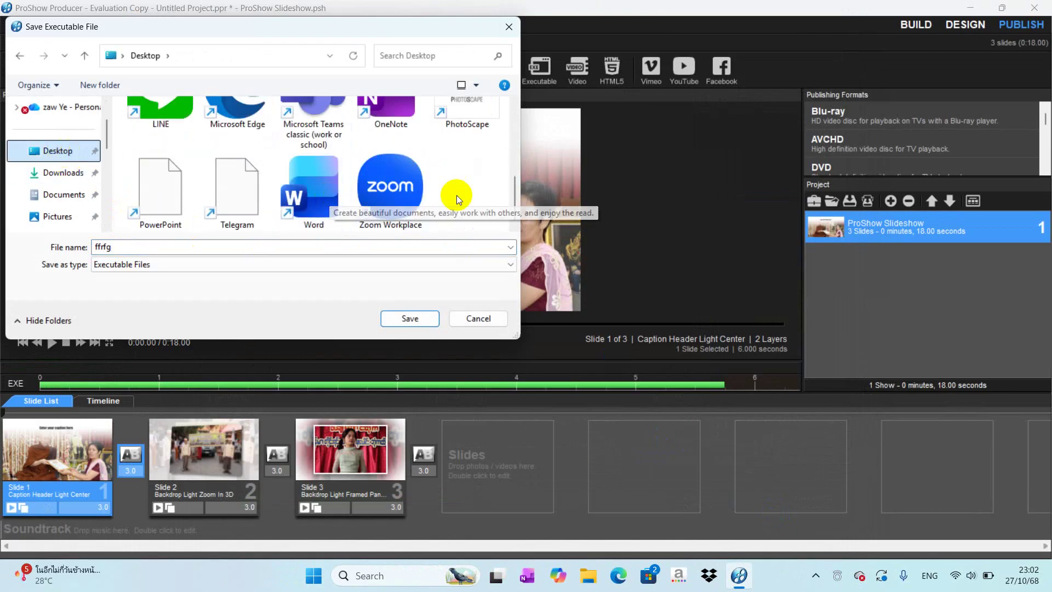
{"action": "left_click", "coordinate": [392, 318]}
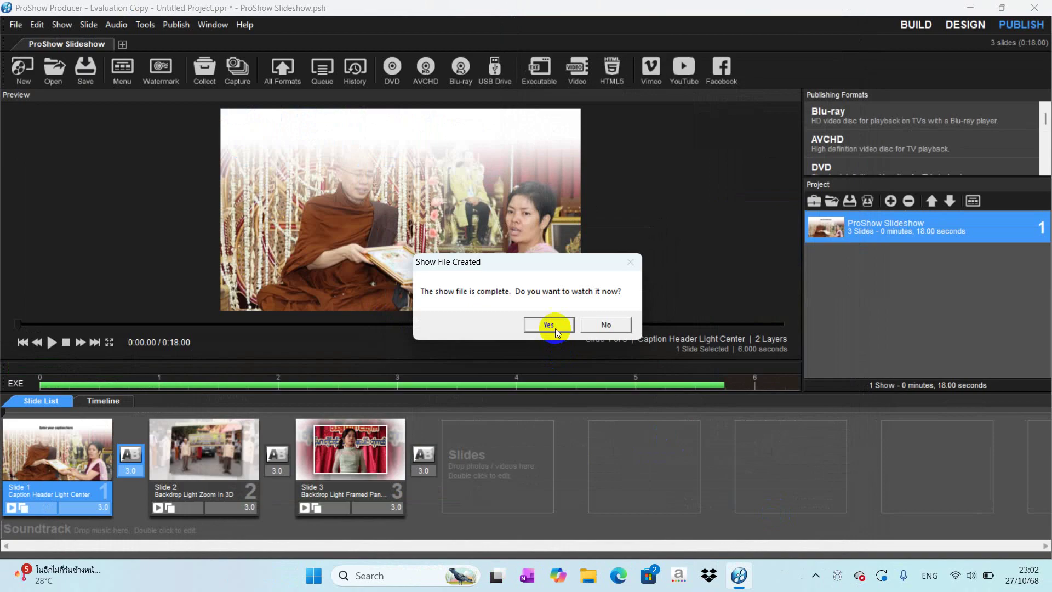
{"action": "left_click", "coordinate": [550, 325]}
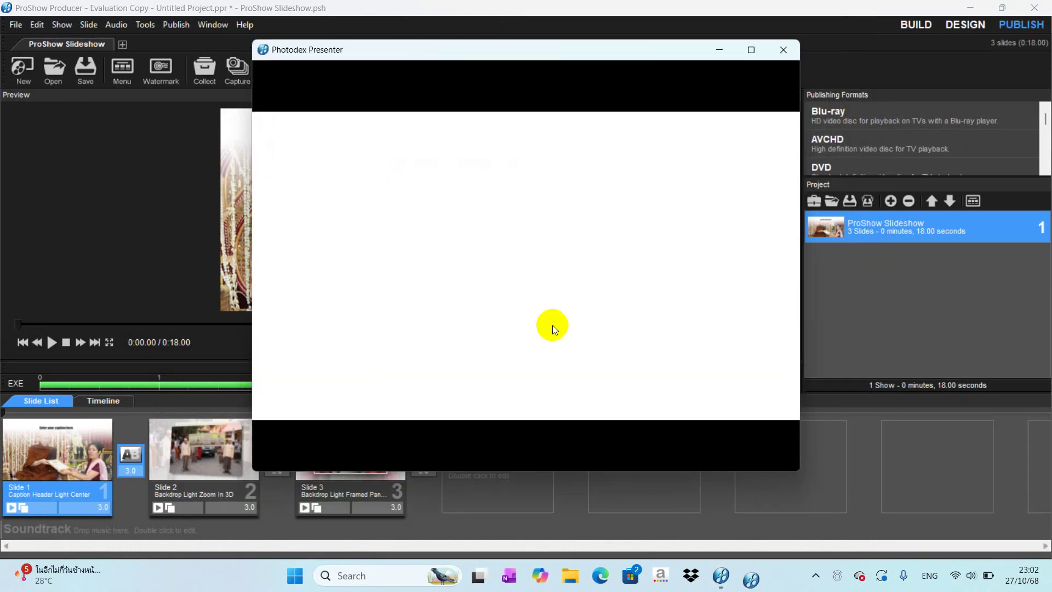
{"action": "left_click", "coordinate": [783, 50]}
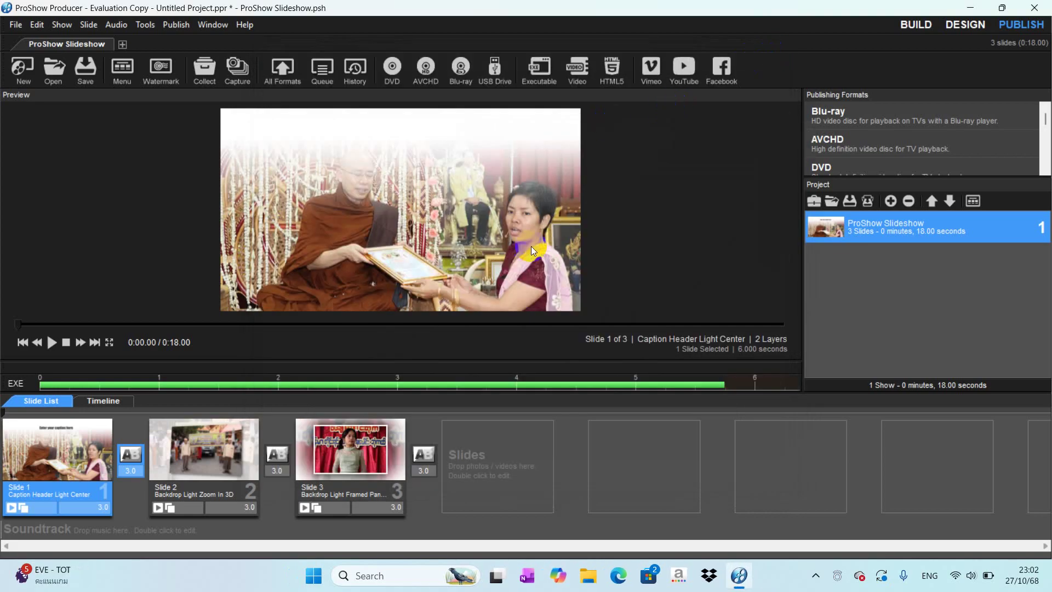
Step: Delete all three slides from the show and add a blank slide
{"action": "left_click", "coordinate": [366, 484]}
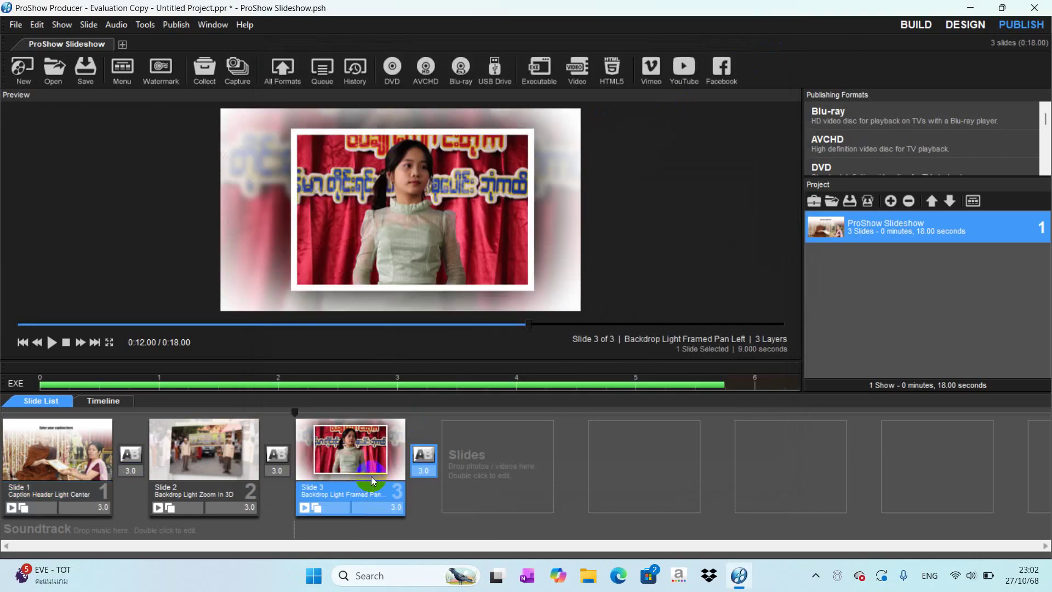
{"action": "key", "text": "Delete"}
{"action": "left_click", "coordinate": [164, 448]}
{"action": "key", "text": "Delete"}
{"action": "key", "text": "Delete"}
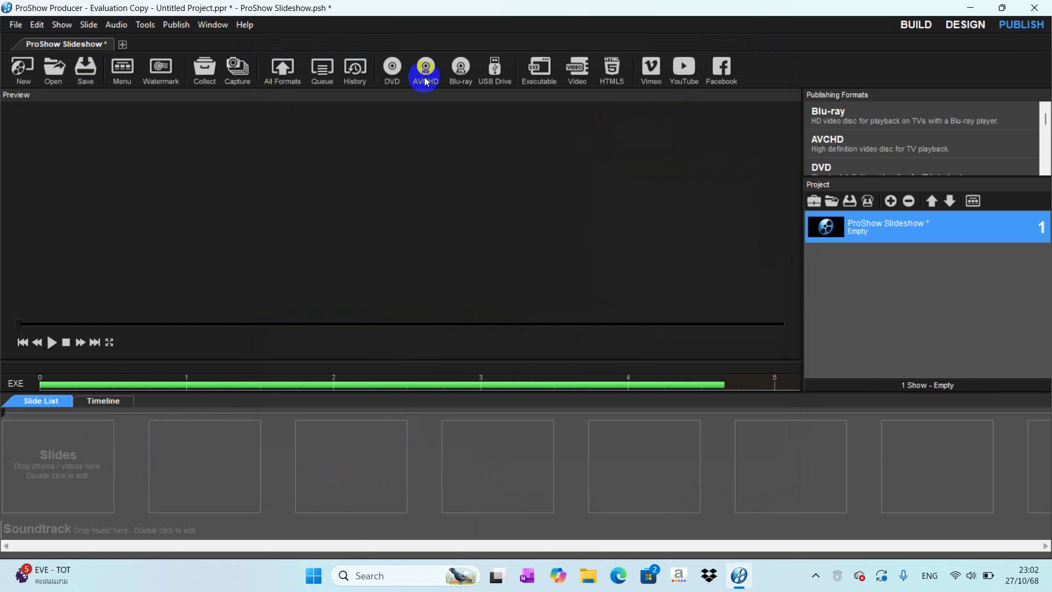
{"action": "left_click", "coordinate": [927, 31]}
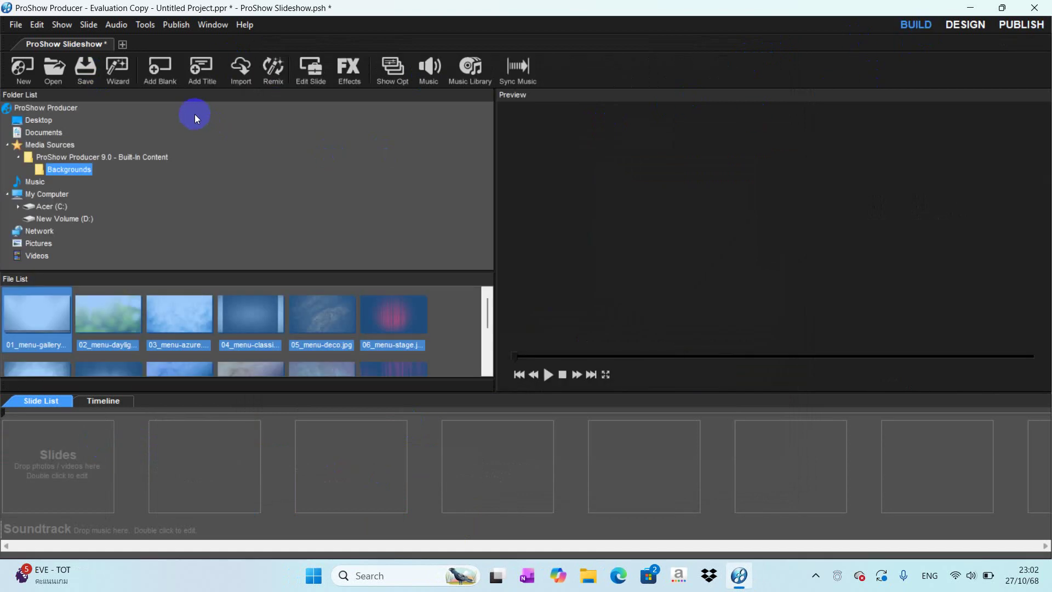
{"action": "left_click", "coordinate": [160, 70]}
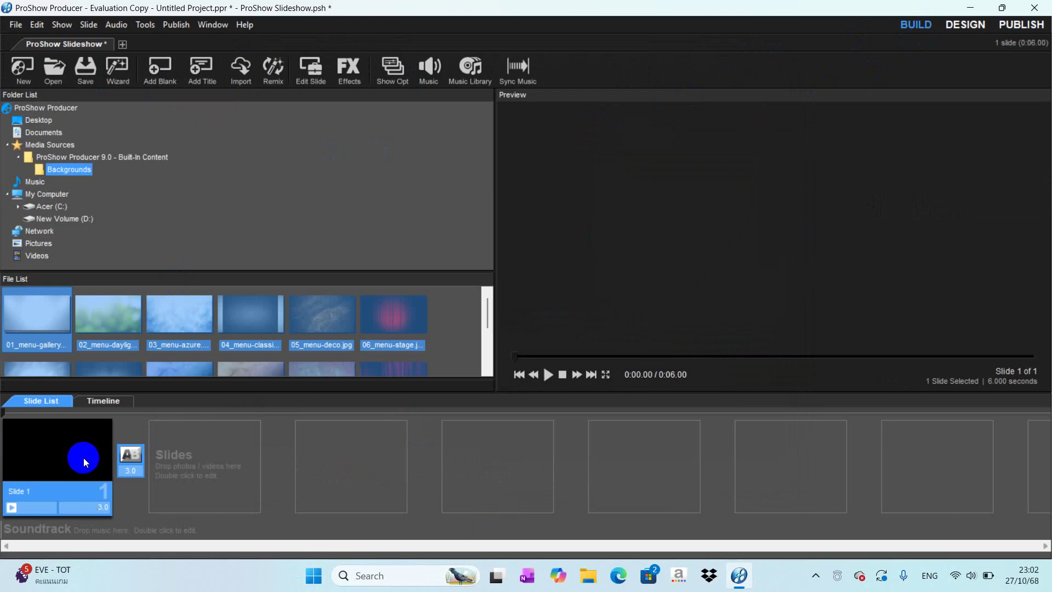
Step: Open the BD ProShow slideshow file from the inner Bodda Project A(1) folder in Downloads
{"action": "left_click", "coordinate": [970, 8]}
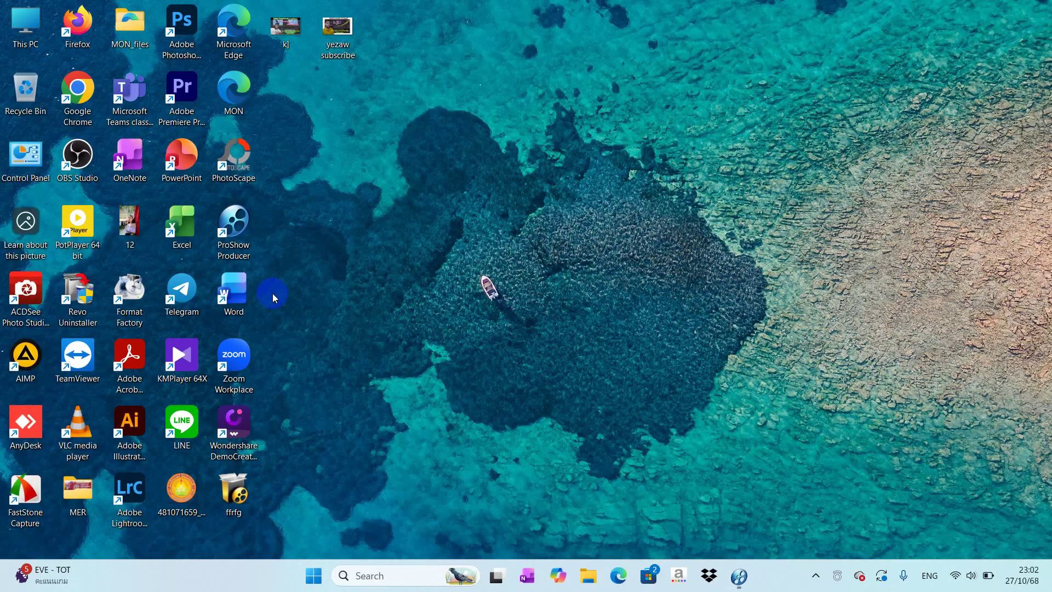
{"action": "double_click", "coordinate": [33, 30]}
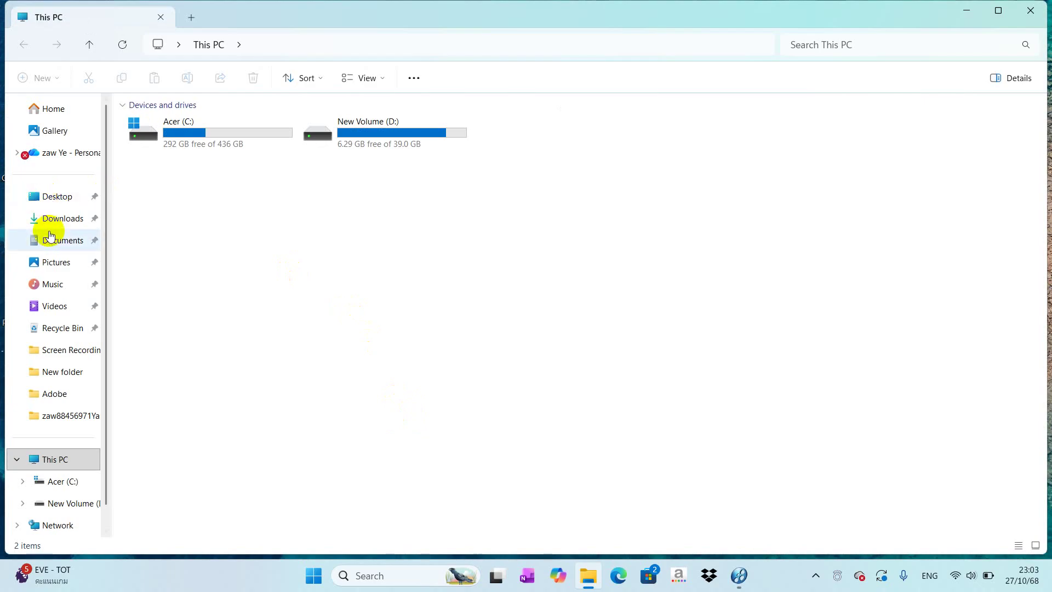
{"action": "left_click", "coordinate": [61, 218]}
{"action": "double_click", "coordinate": [306, 170]}
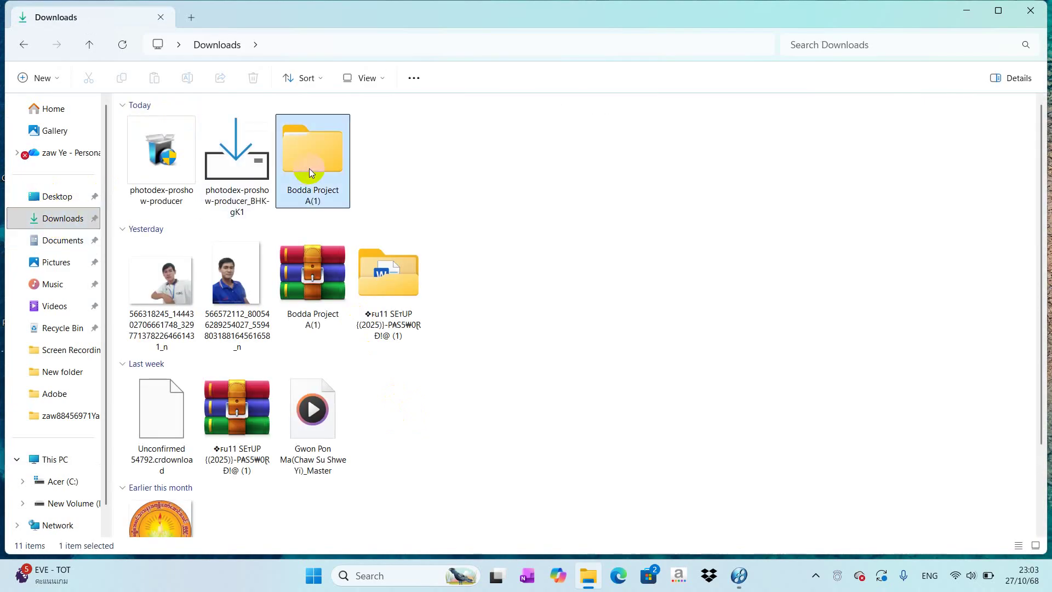
{"action": "double_click", "coordinate": [202, 138]}
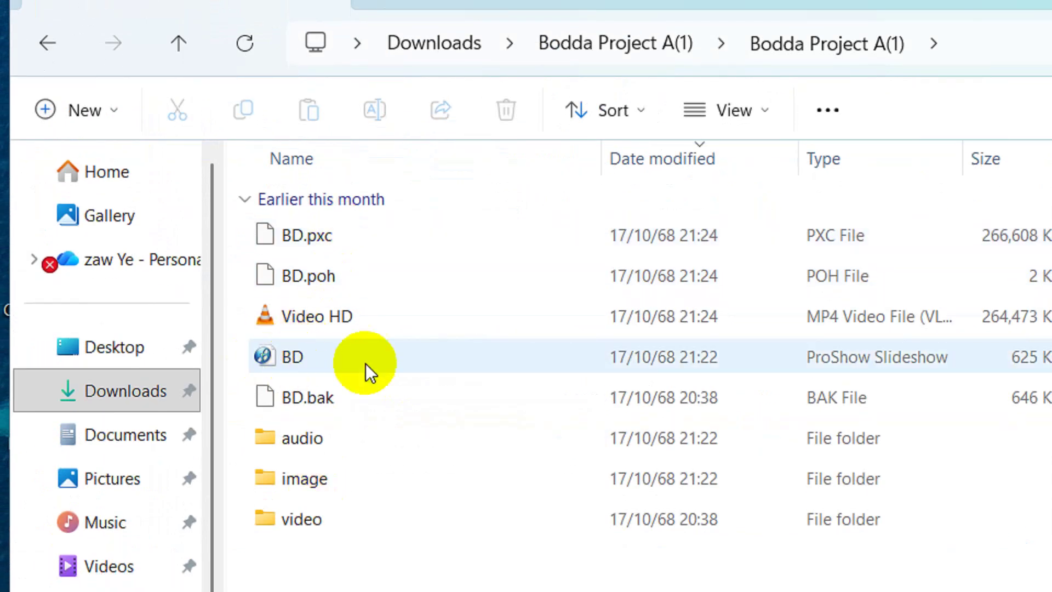
{"action": "left_click", "coordinate": [386, 350]}
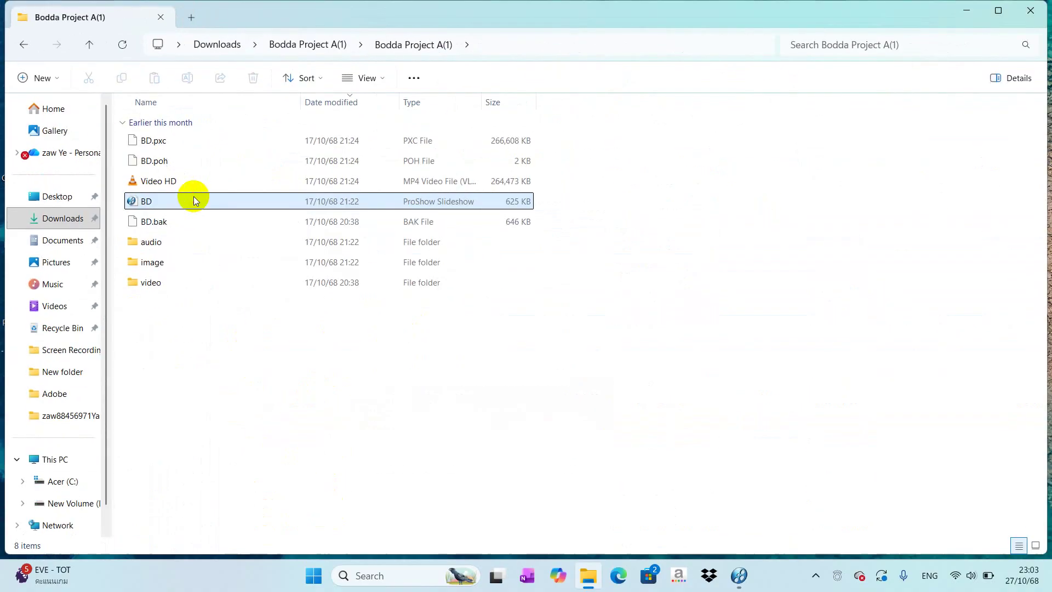
{"action": "double_click", "coordinate": [193, 198]}
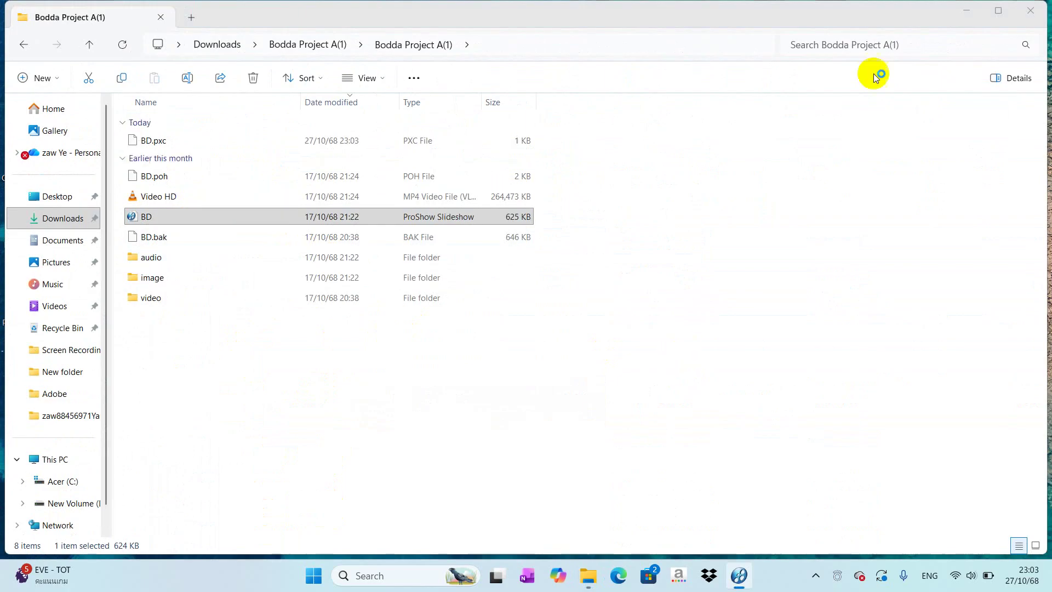
Step: Minimize the file window, refresh the desktop and switch back to ProShow Producer
{"action": "left_click", "coordinate": [966, 10]}
{"action": "right_click", "coordinate": [838, 166]}
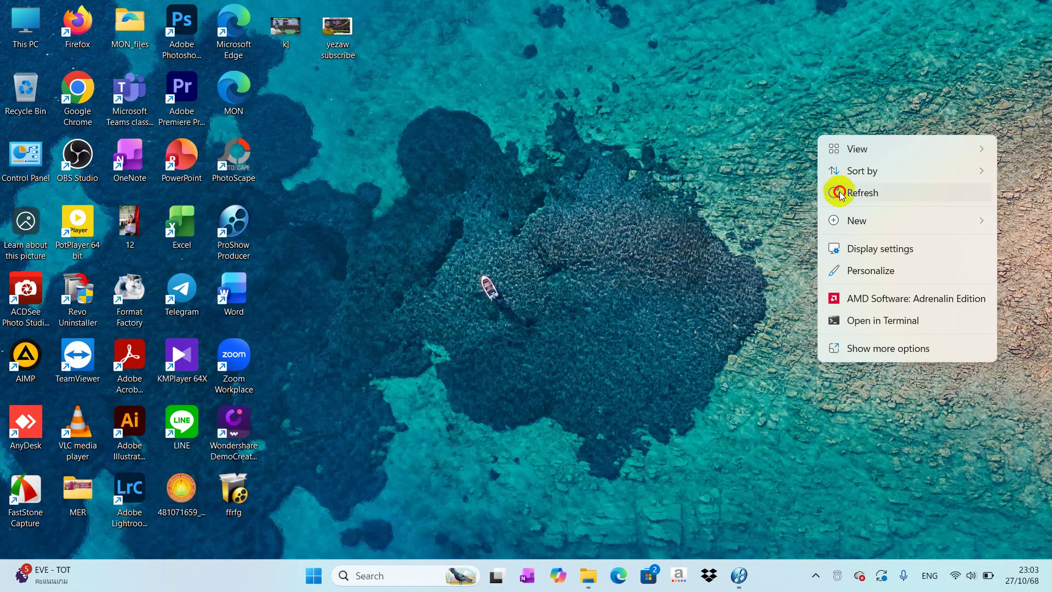
{"action": "left_click", "coordinate": [842, 193]}
{"action": "left_click", "coordinate": [739, 576]}
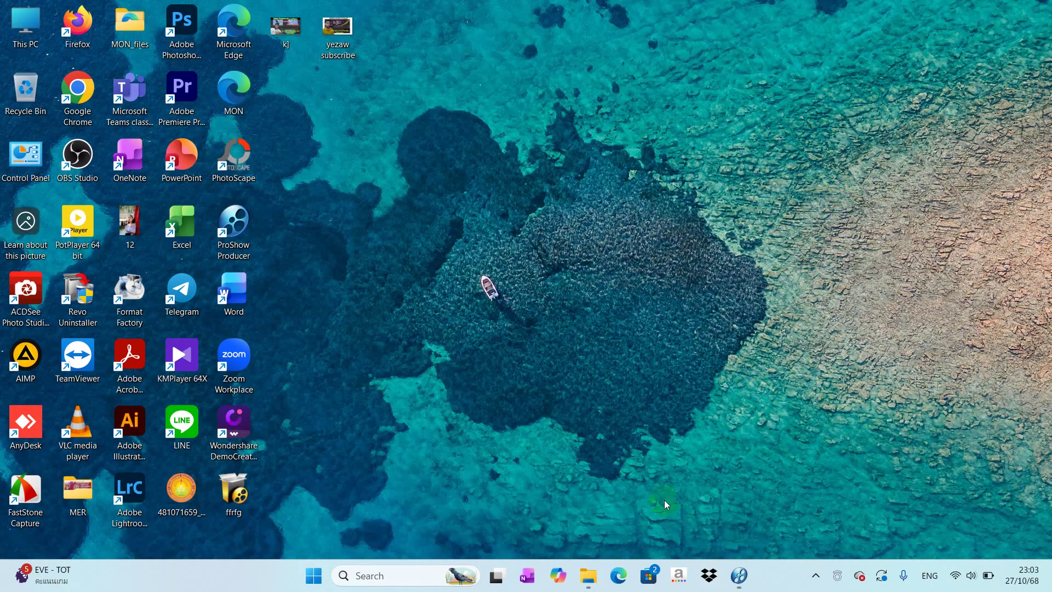
{"action": "right_click", "coordinate": [787, 199]}
{"action": "left_click", "coordinate": [806, 251]}
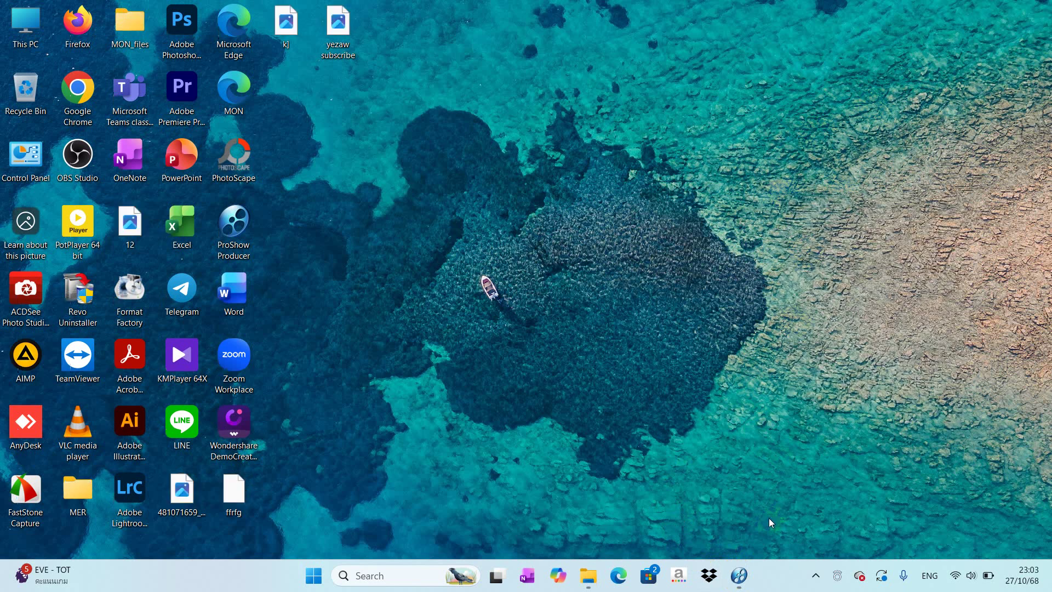
{"action": "left_click", "coordinate": [743, 586]}
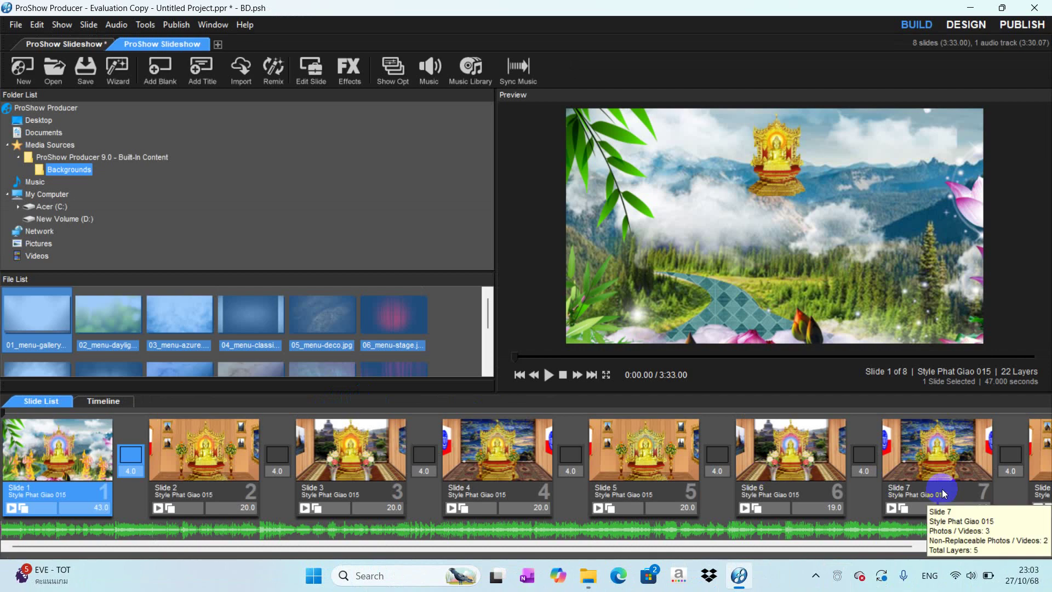
Step: Play the opened BD show's preview from the first slide and pause it after a few seconds
{"action": "scroll", "coordinate": [806, 448], "scroll_direction": "down", "scroll_amount": 2}
{"action": "left_click", "coordinate": [549, 374]}
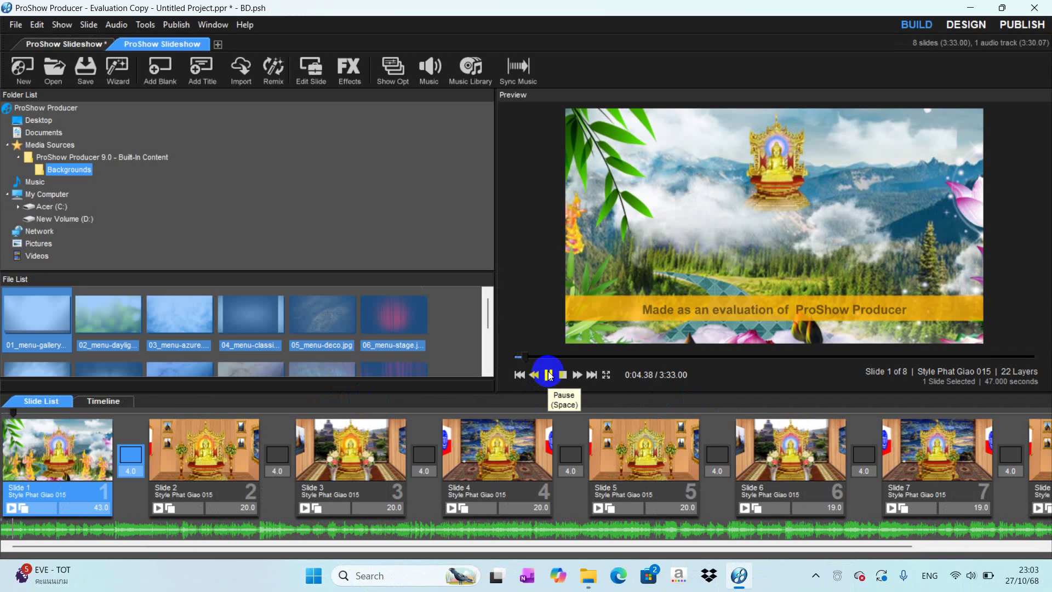
{"action": "left_click", "coordinate": [549, 375]}
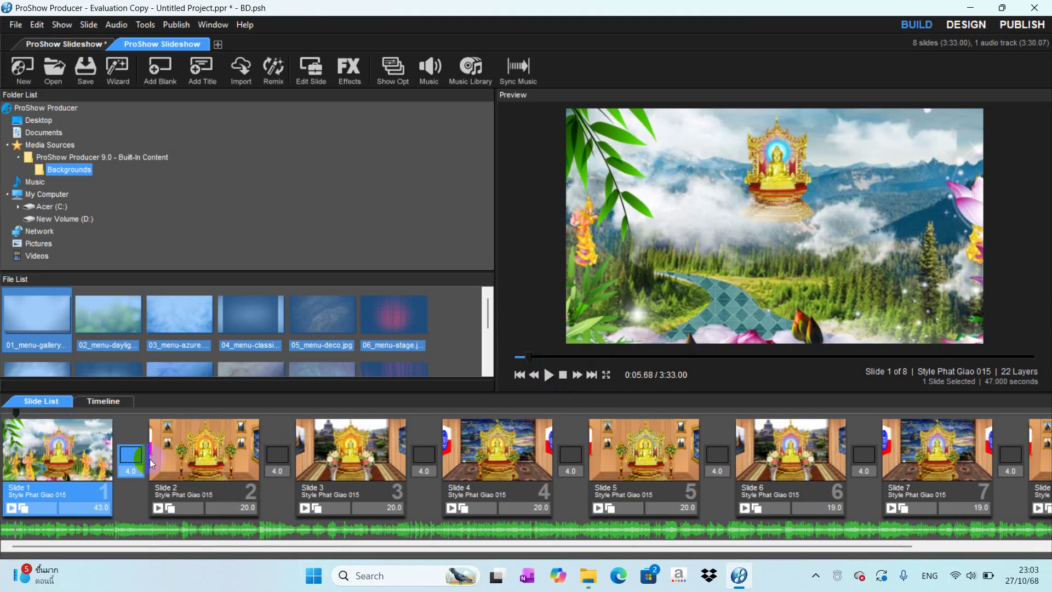
Step: Examine the image layers in slide 1's options, including layer 9, and close the options without applying changes
{"action": "double_click", "coordinate": [80, 462]}
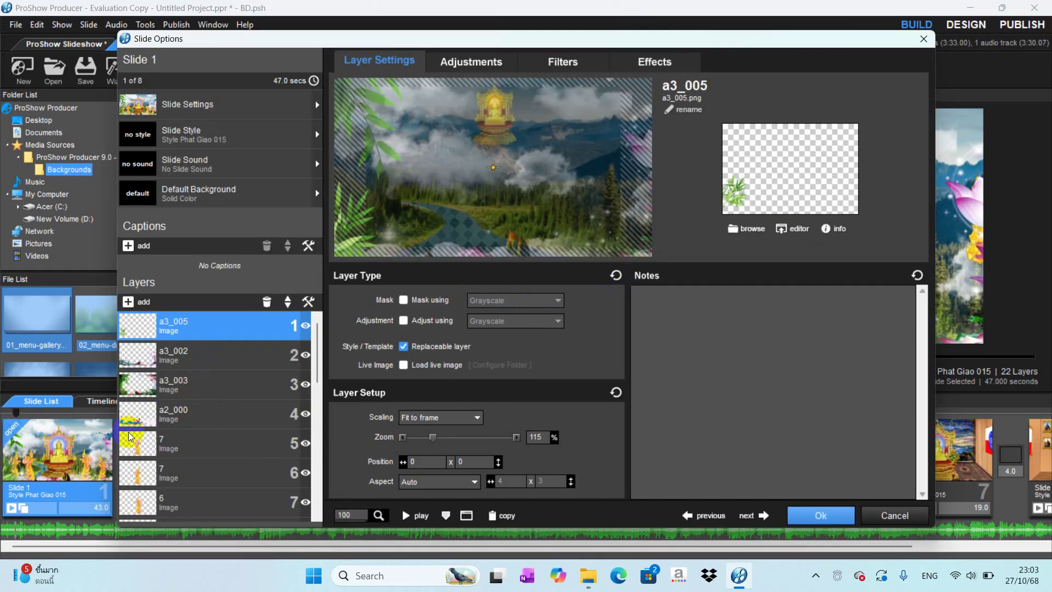
{"action": "left_click", "coordinate": [139, 442]}
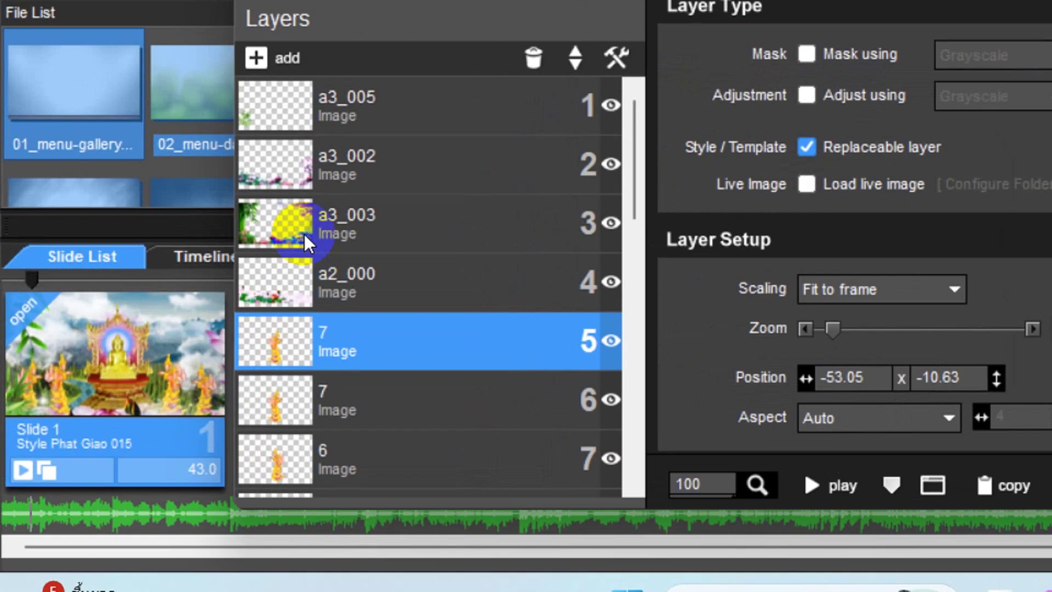
{"action": "left_click", "coordinate": [152, 380]}
{"action": "scroll", "coordinate": [351, 320], "scroll_direction": "down", "scroll_amount": 6}
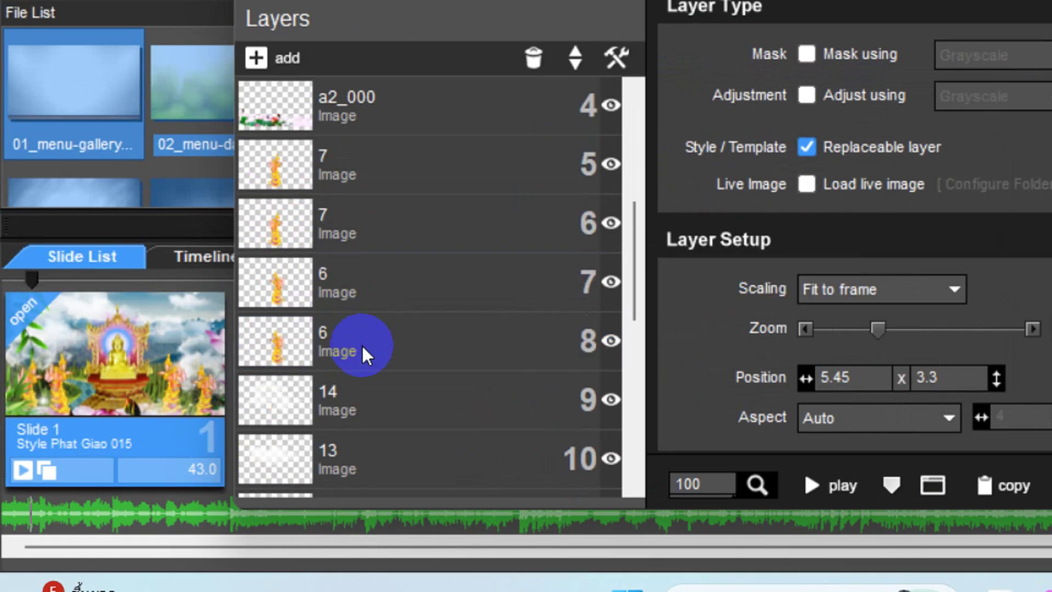
{"action": "scroll", "coordinate": [347, 282], "scroll_direction": "down", "scroll_amount": 9}
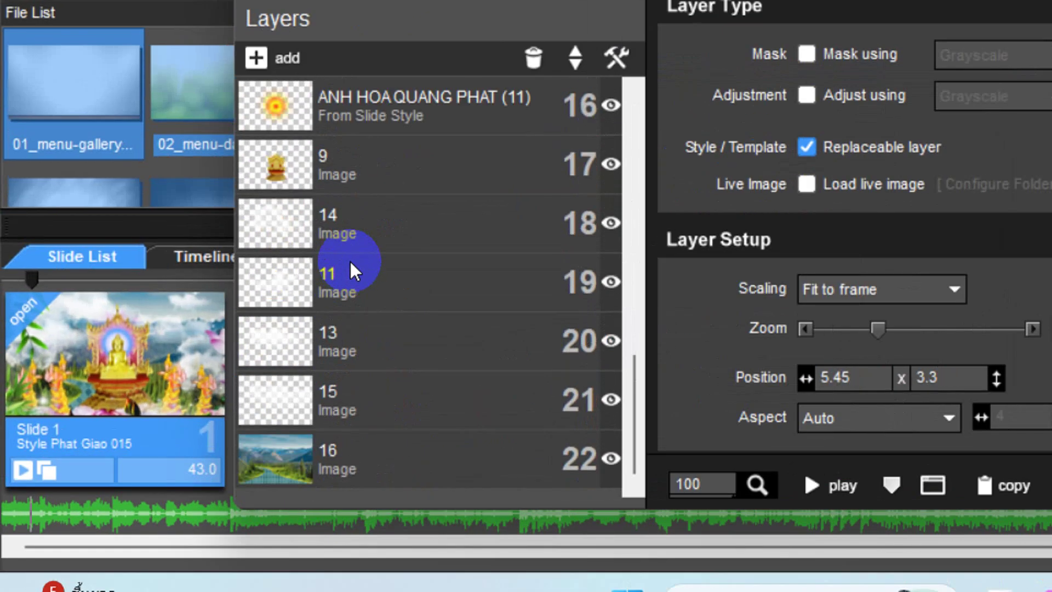
{"action": "left_click", "coordinate": [308, 160]}
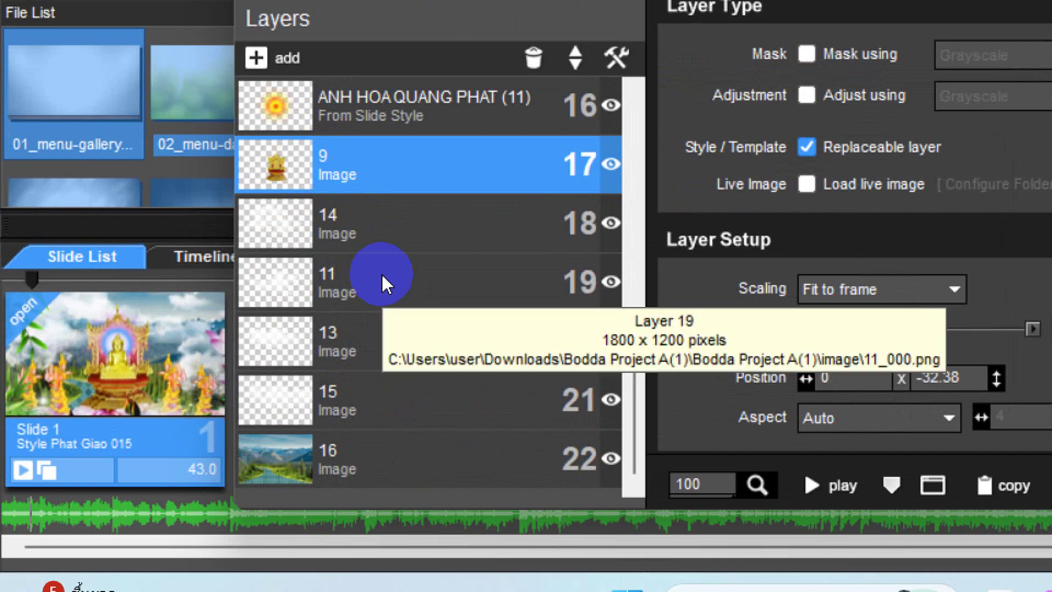
{"action": "scroll", "coordinate": [378, 247], "scroll_direction": "up", "scroll_amount": 12}
{"action": "scroll", "coordinate": [375, 226], "scroll_direction": "up", "scroll_amount": 3}
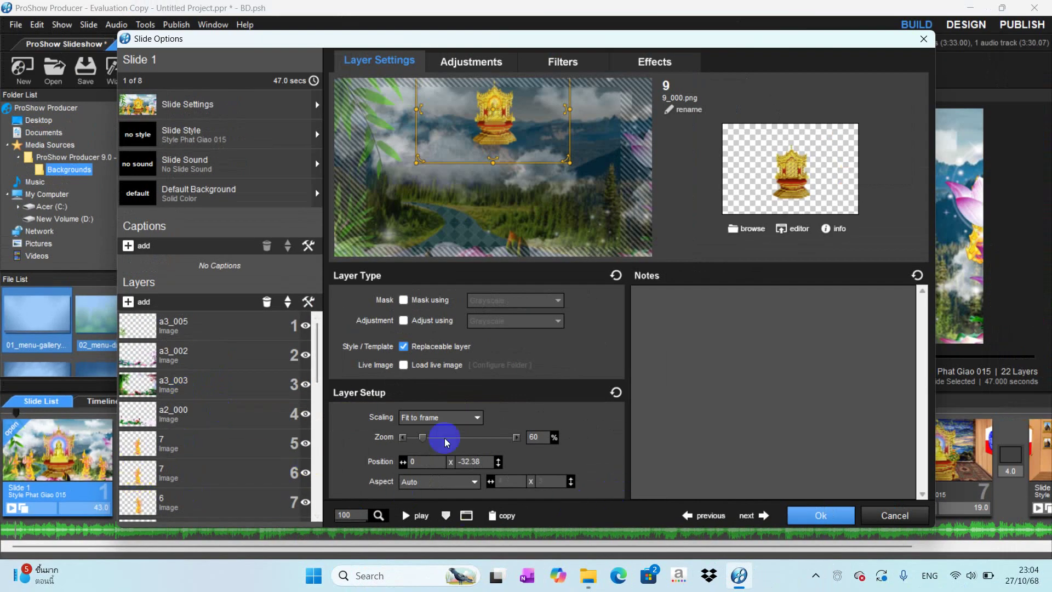
{"action": "scroll", "coordinate": [446, 437], "scroll_direction": "down", "scroll_amount": 1}
{"action": "left_click", "coordinate": [893, 515]}
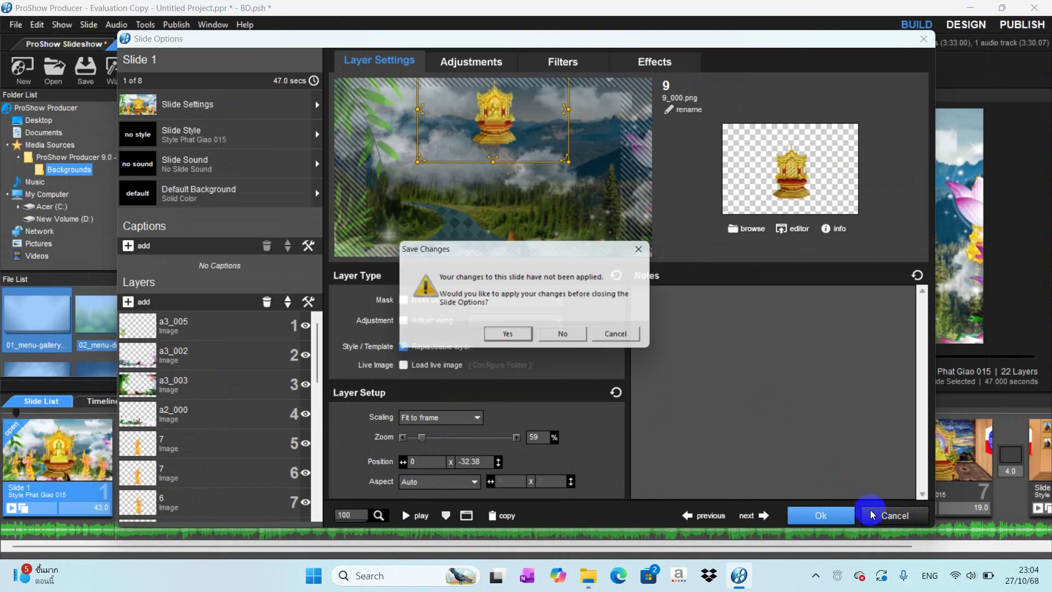
{"action": "left_click", "coordinate": [569, 340]}
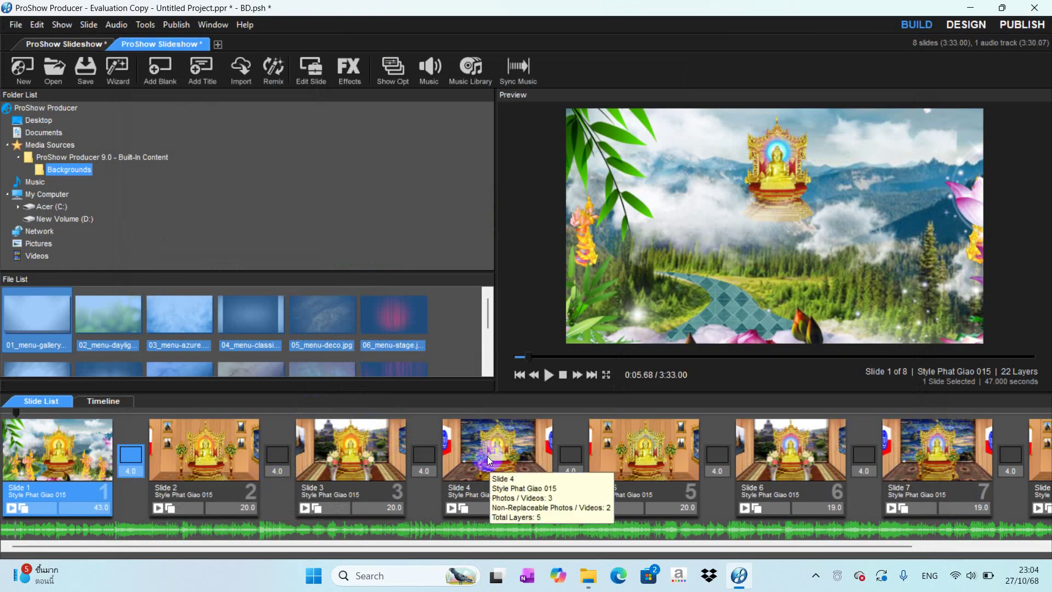
Step: Open slide 2's options and toggle the visibility of the room background layer 3 to check its effect, leaving it shown
{"action": "double_click", "coordinate": [210, 458]}
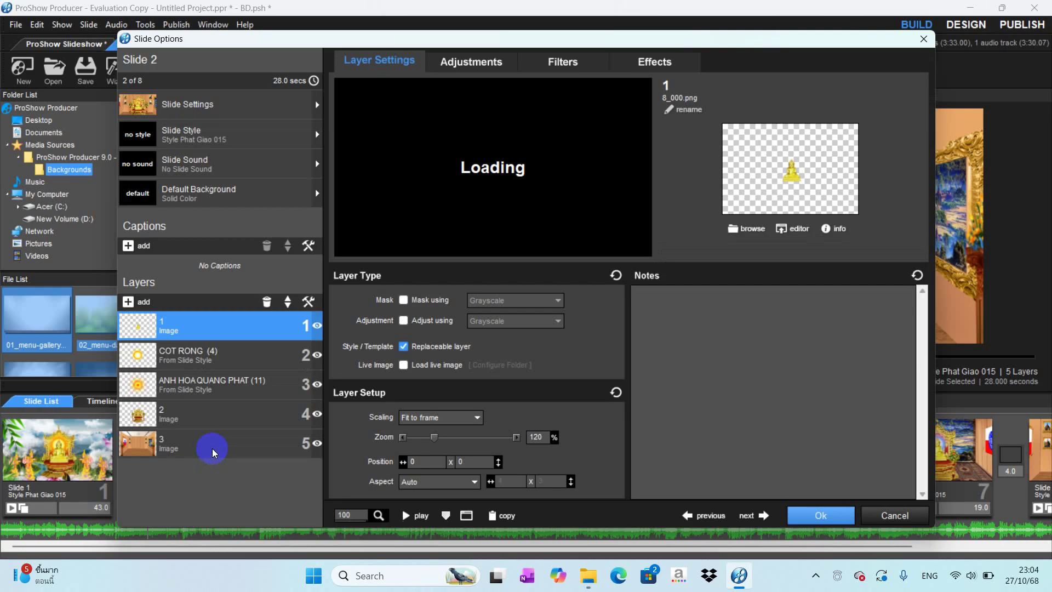
{"action": "left_click", "coordinate": [141, 441]}
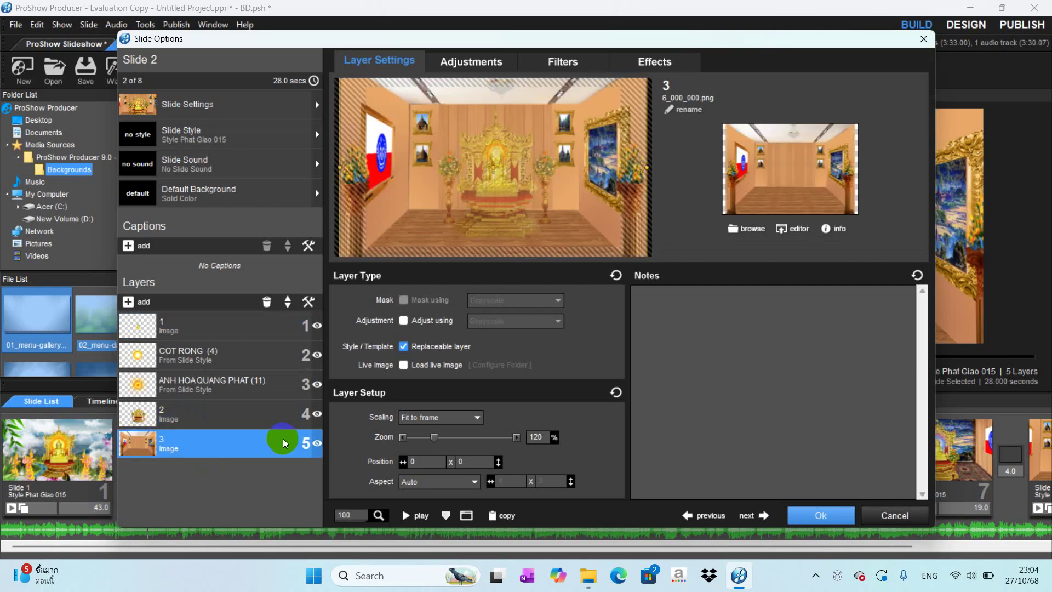
{"action": "left_click", "coordinate": [317, 442]}
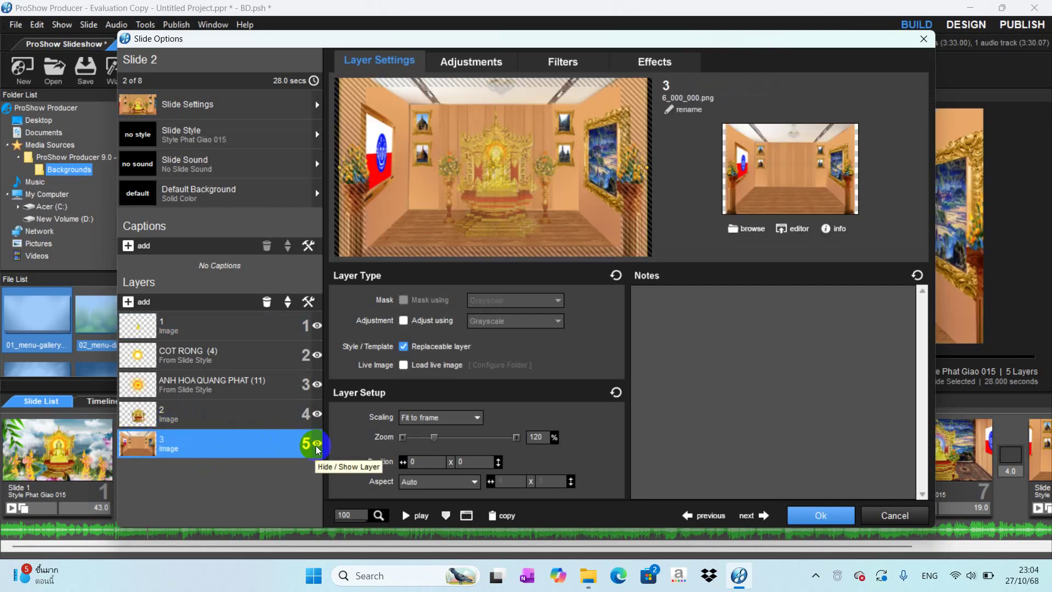
{"action": "left_click", "coordinate": [317, 445]}
{"action": "left_click", "coordinate": [317, 445]}
{"action": "left_click", "coordinate": [317, 445]}
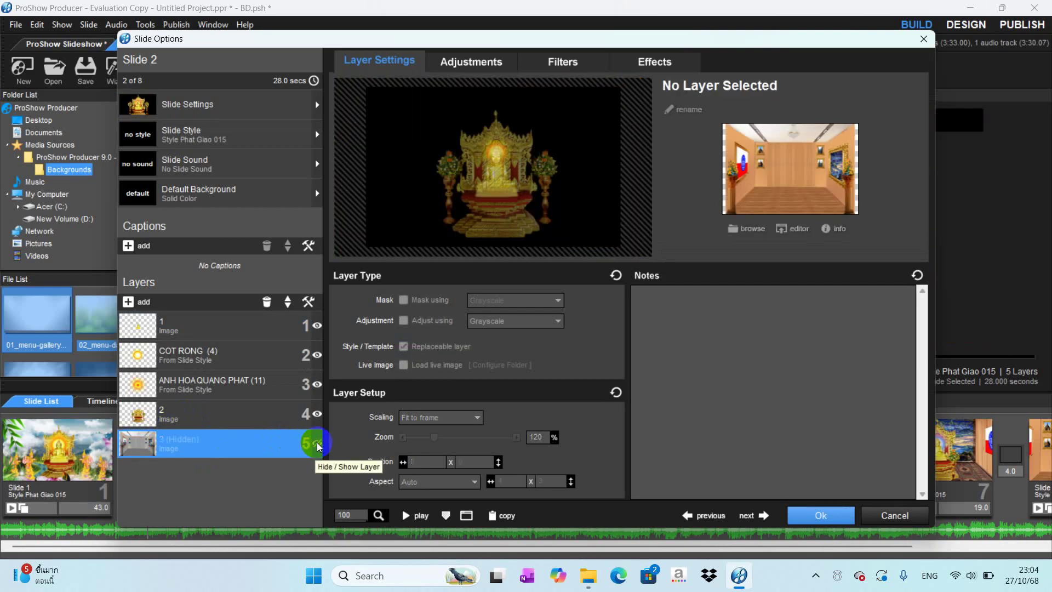
{"action": "left_click", "coordinate": [316, 445]}
{"action": "left_click", "coordinate": [219, 439]}
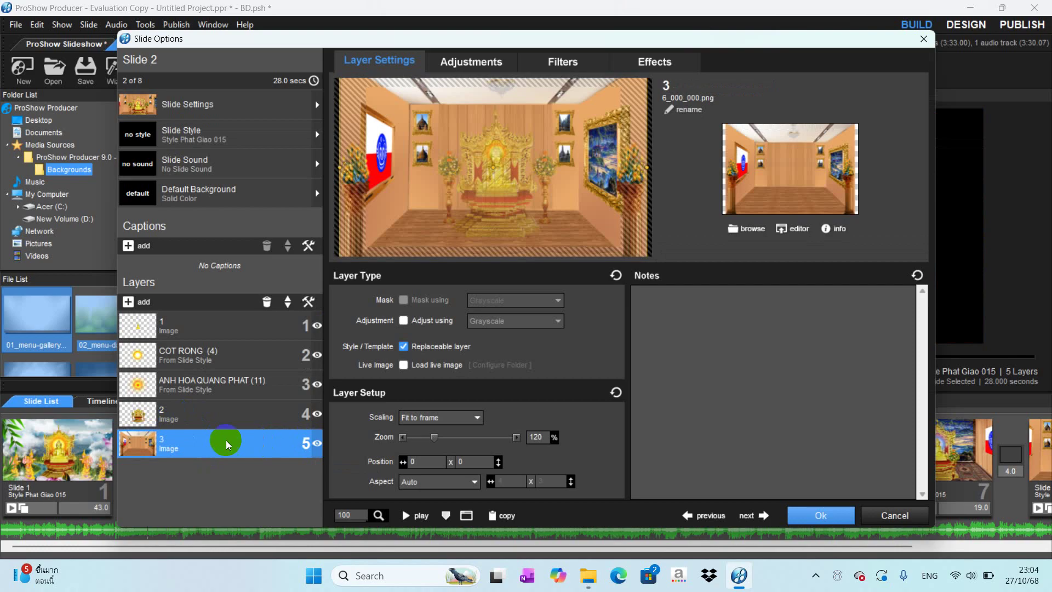
Step: Look through Downloads, Videos, Desktop and the MER folder for a replacement background image, then close slide 2's options without applying changes
{"action": "left_click", "coordinate": [746, 228]}
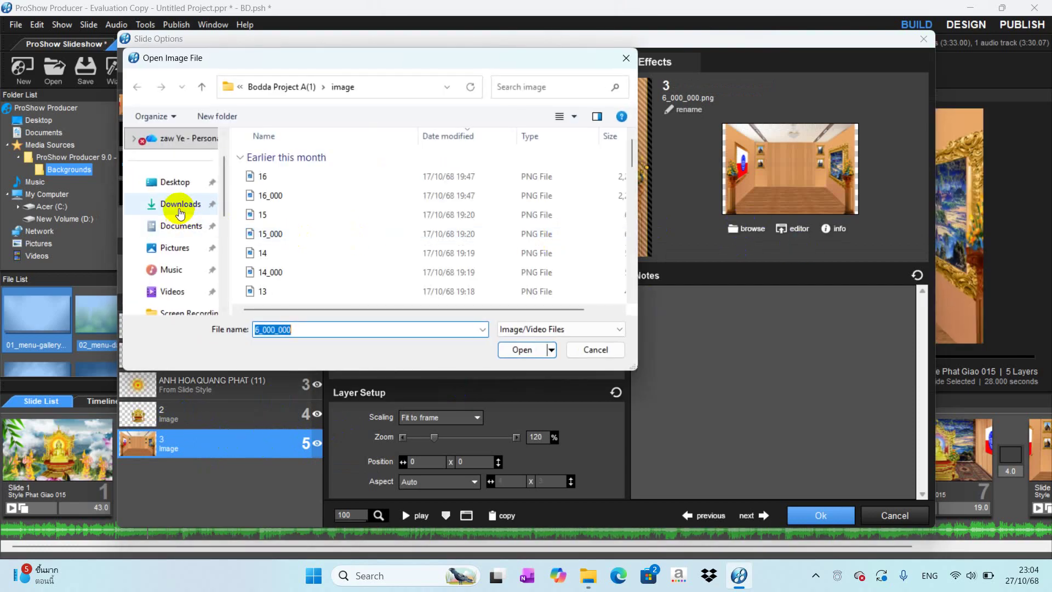
{"action": "scroll", "coordinate": [164, 203], "scroll_direction": "down", "scroll_amount": 1}
{"action": "left_click", "coordinate": [173, 143]}
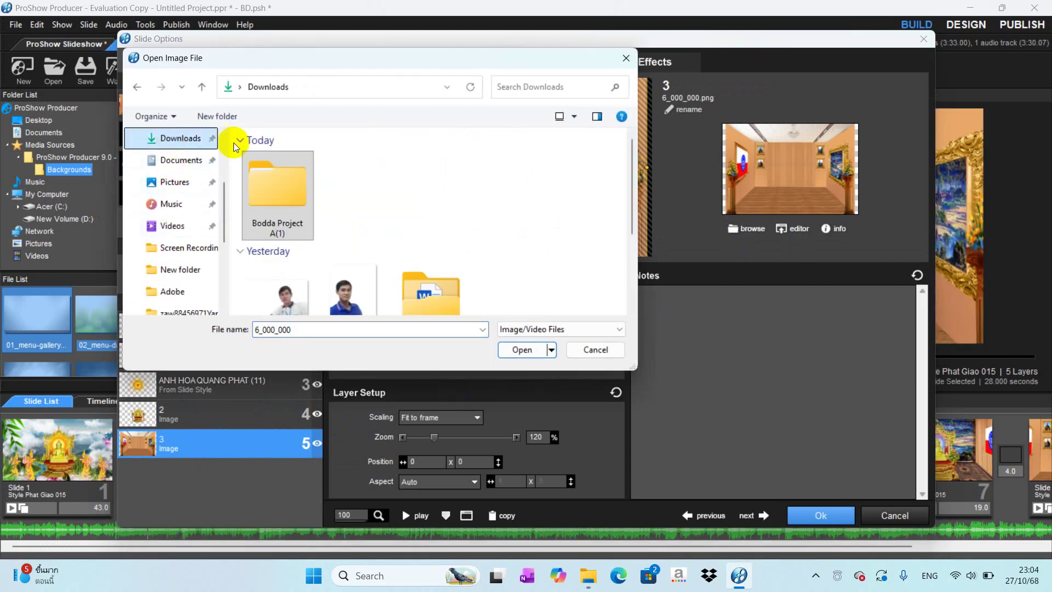
{"action": "scroll", "coordinate": [357, 188], "scroll_direction": "down", "scroll_amount": 3}
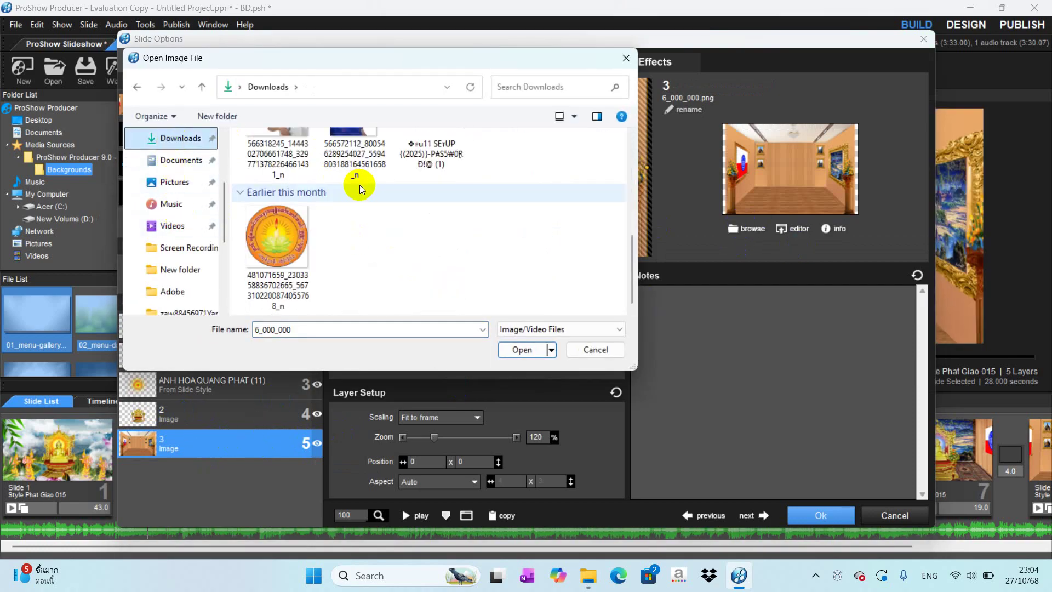
{"action": "left_click", "coordinate": [172, 226]}
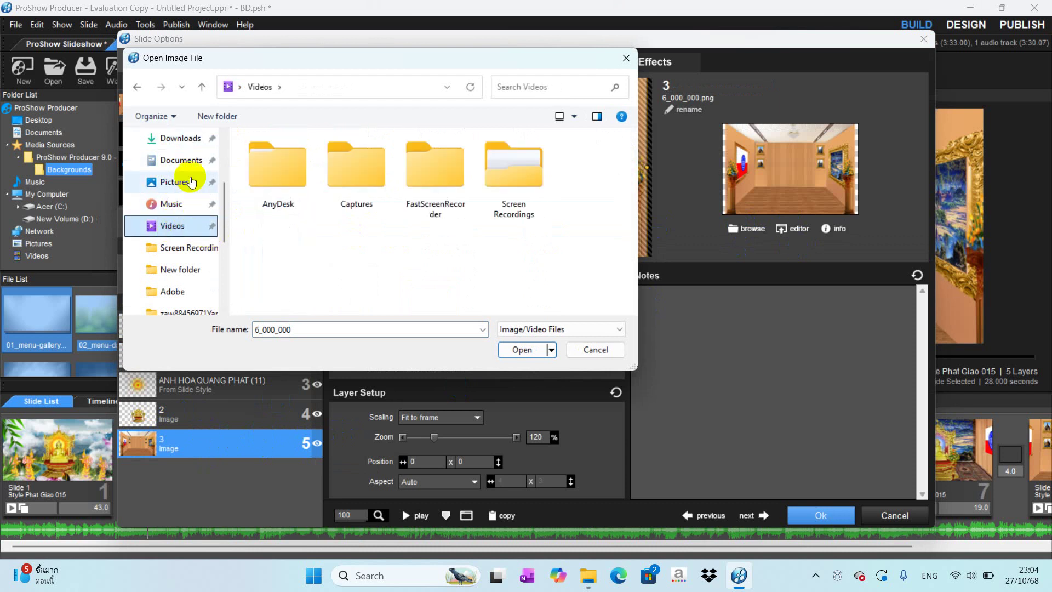
{"action": "scroll", "coordinate": [184, 164], "scroll_direction": "up", "scroll_amount": 2}
{"action": "left_click", "coordinate": [173, 229]}
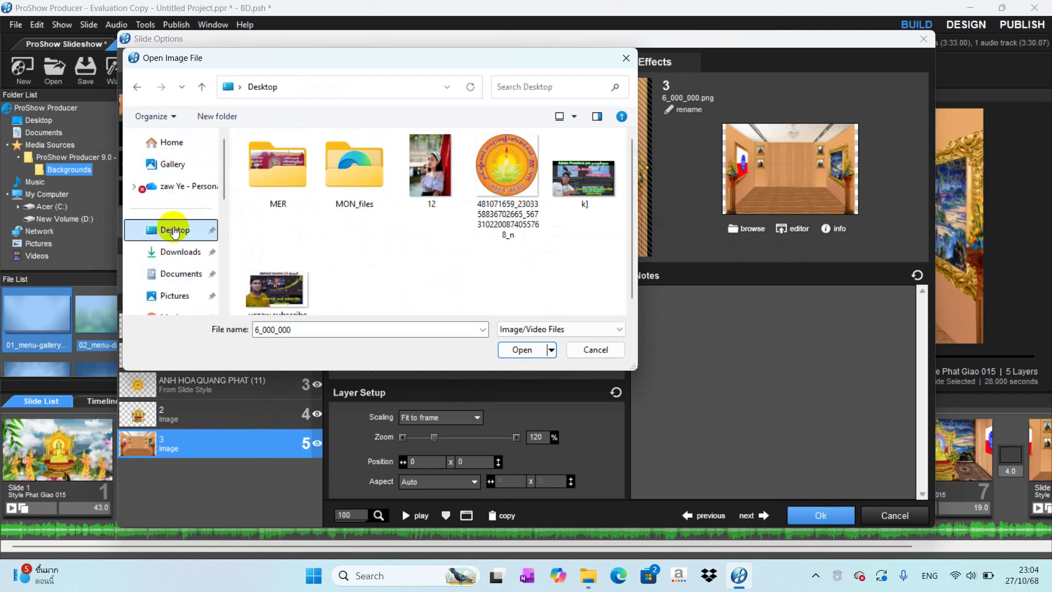
{"action": "double_click", "coordinate": [282, 165]}
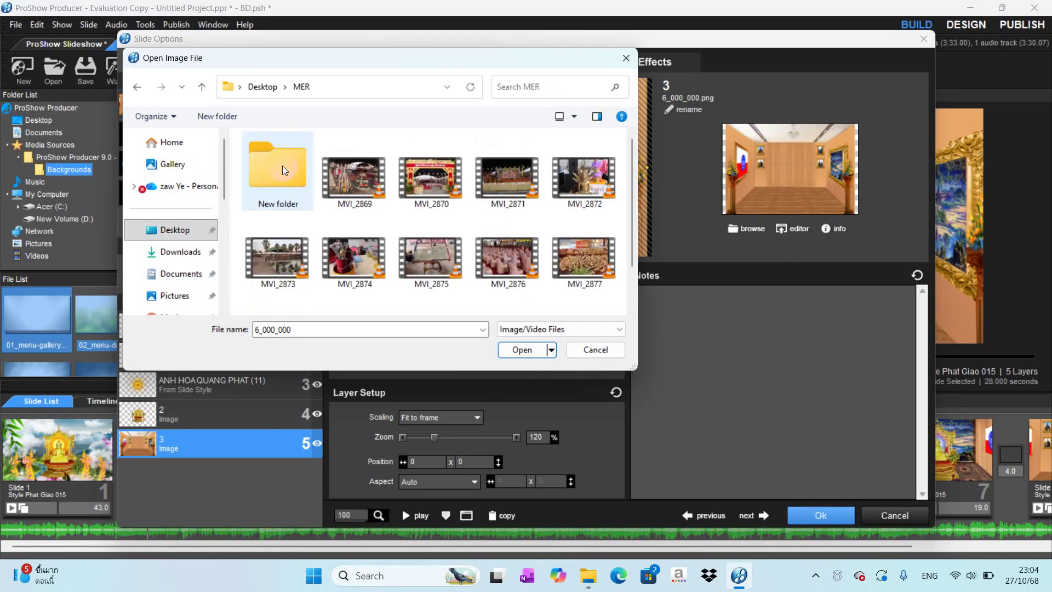
{"action": "scroll", "coordinate": [281, 167], "scroll_direction": "down", "scroll_amount": 1}
{"action": "left_click", "coordinate": [249, 177]}
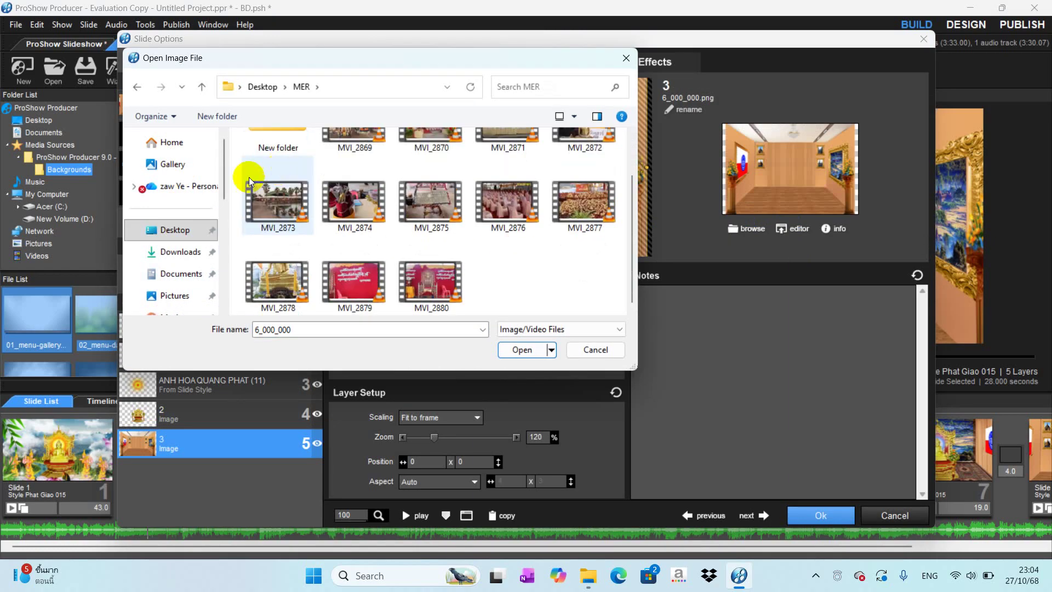
{"action": "left_click", "coordinate": [172, 231]}
{"action": "left_click", "coordinate": [589, 346]}
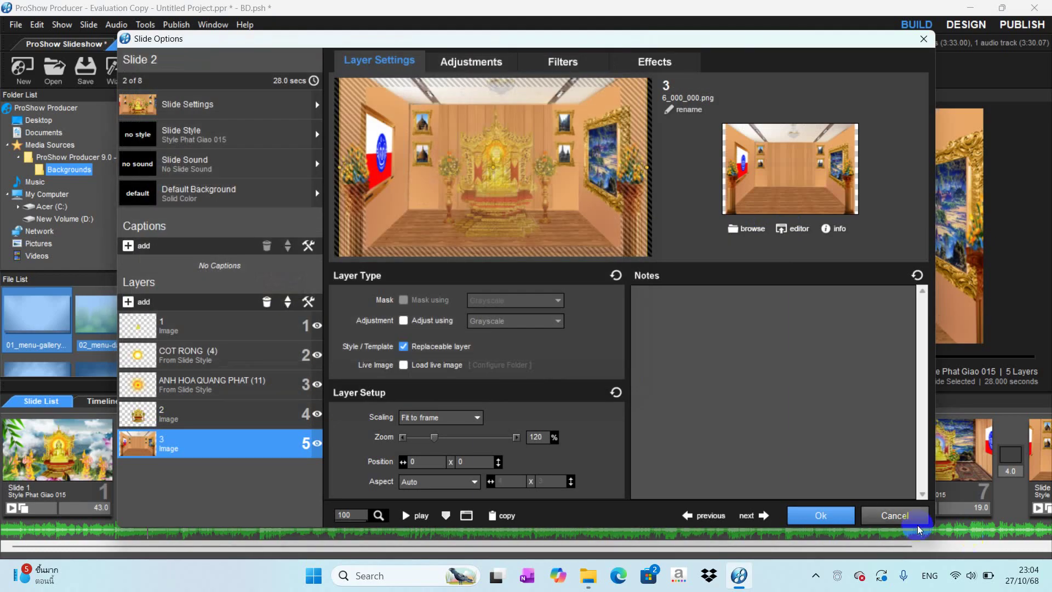
{"action": "left_click", "coordinate": [899, 518]}
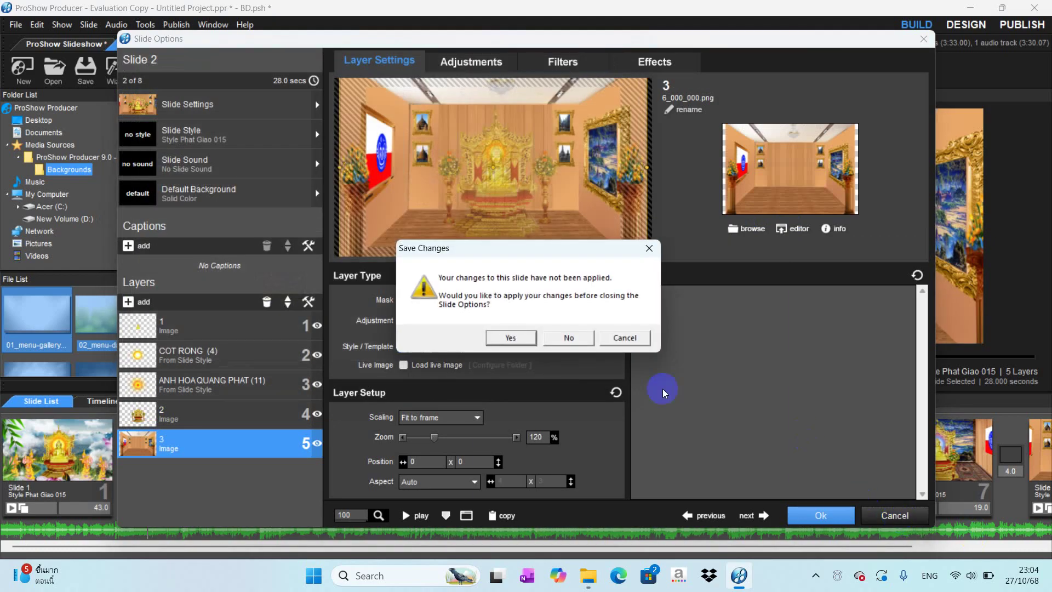
{"action": "left_click", "coordinate": [573, 340]}
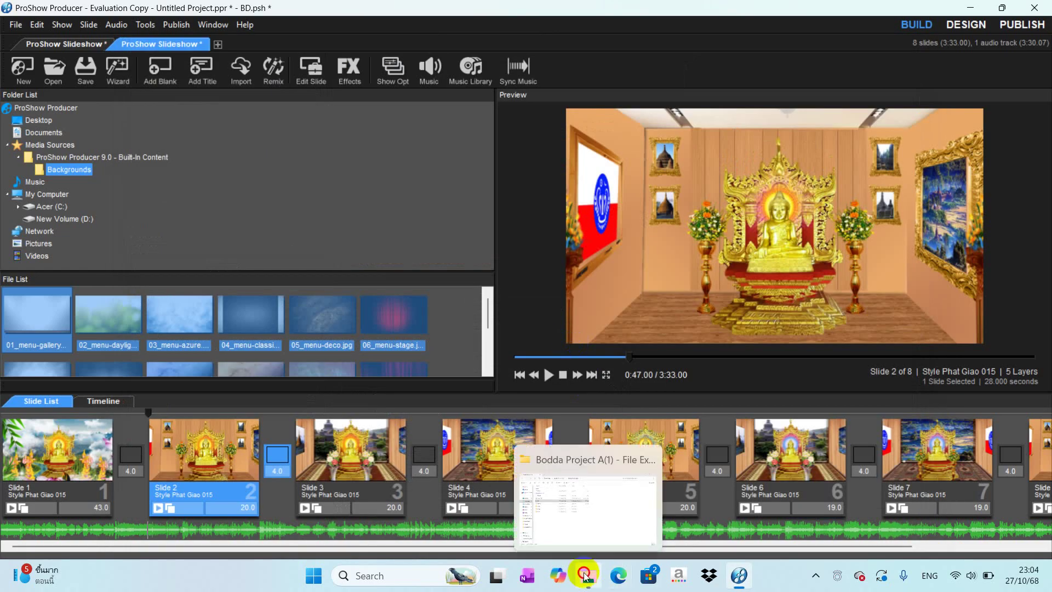
Step: Close the Bodda Project A(1) file window, minimize ProShow Producer and open Google Chrome maximized
{"action": "left_click", "coordinate": [585, 576]}
{"action": "left_click", "coordinate": [1030, 9]}
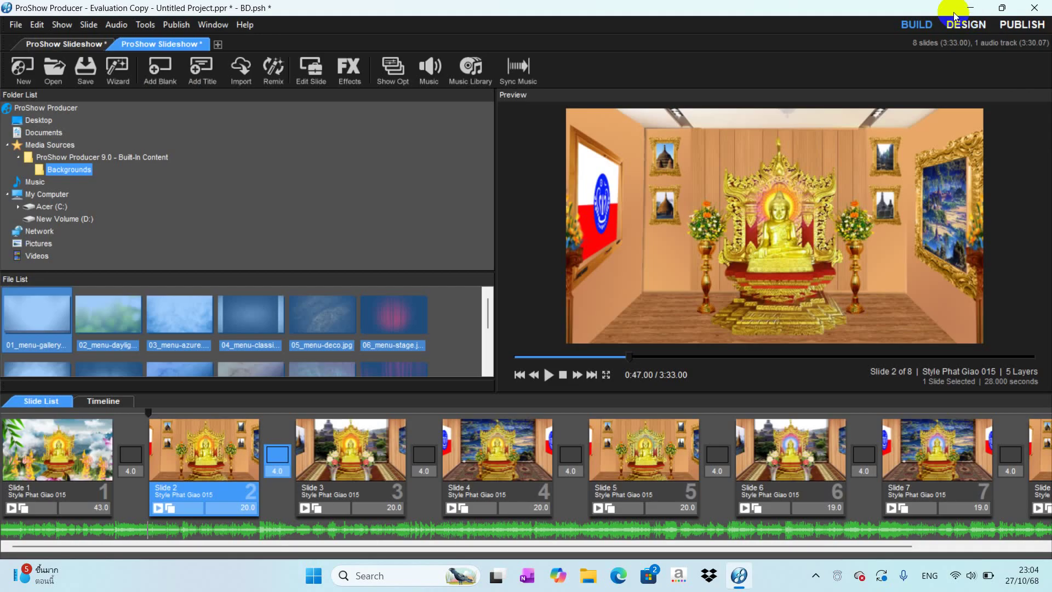
{"action": "left_click", "coordinate": [967, 7]}
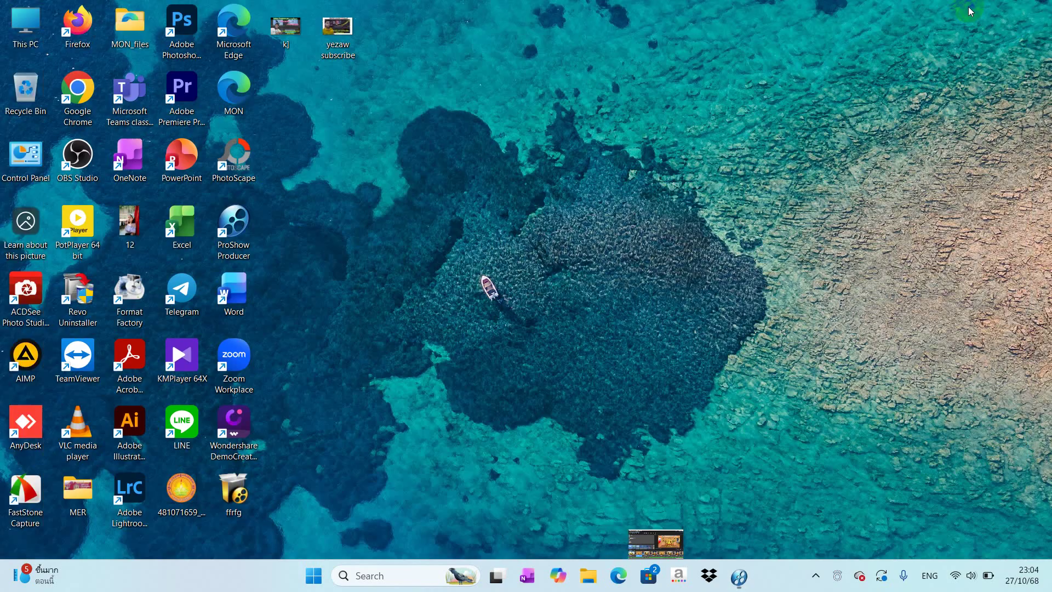
{"action": "double_click", "coordinate": [90, 88]}
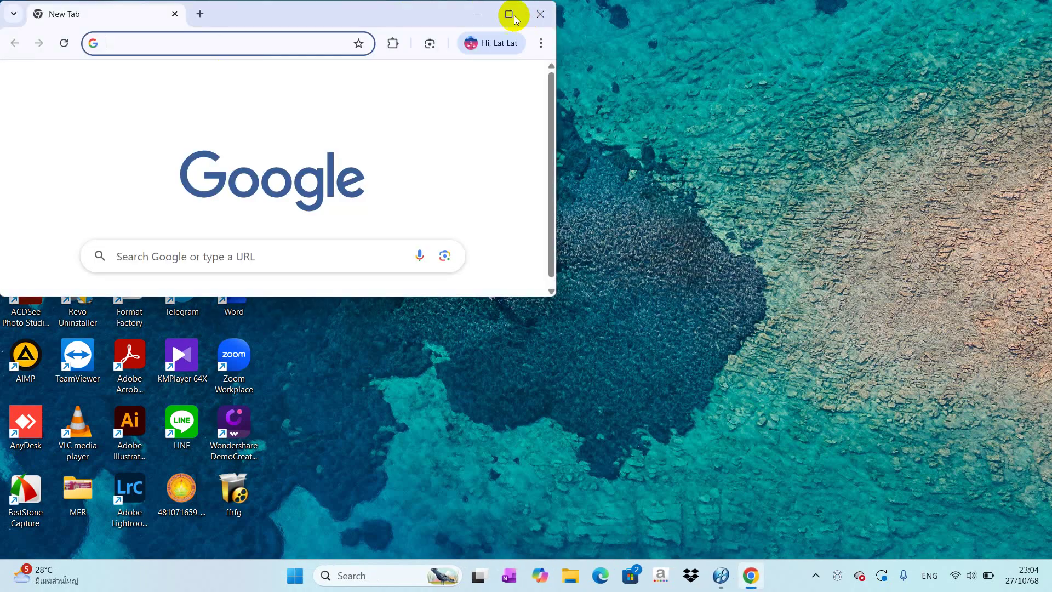
{"action": "left_click", "coordinate": [508, 14]}
Step: Search Google for "background" and show the image results
{"action": "left_click", "coordinate": [385, 247]}
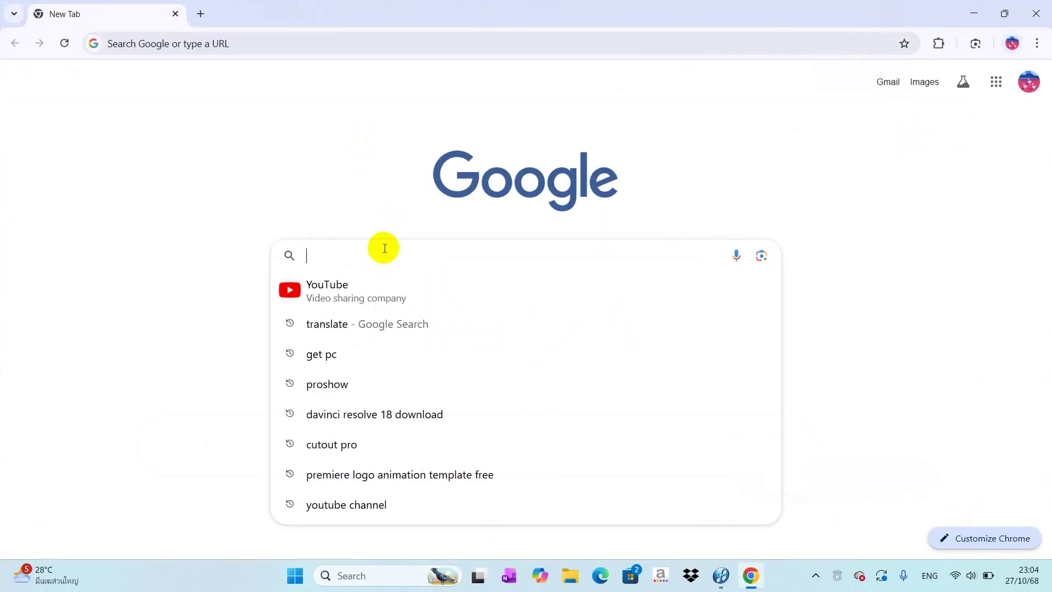
{"action": "type", "text": "background"}
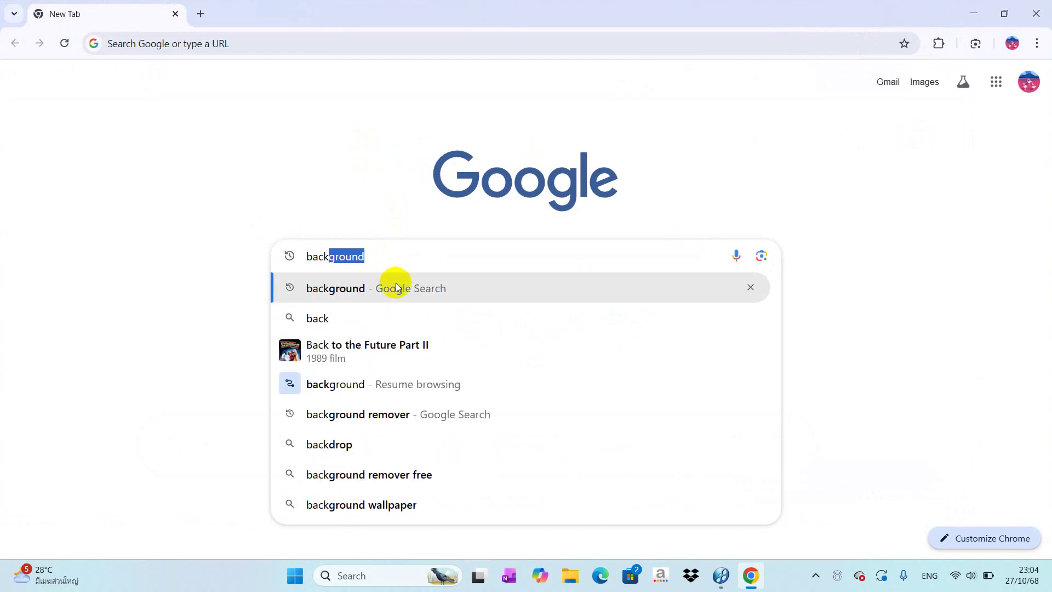
{"action": "key", "text": "Return"}
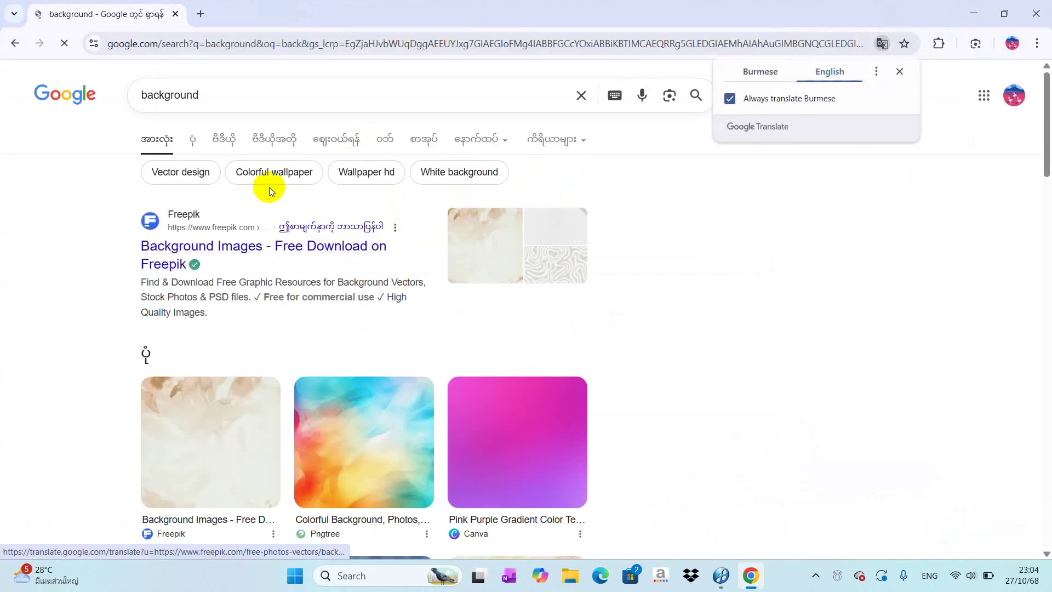
{"action": "left_click", "coordinate": [194, 139]}
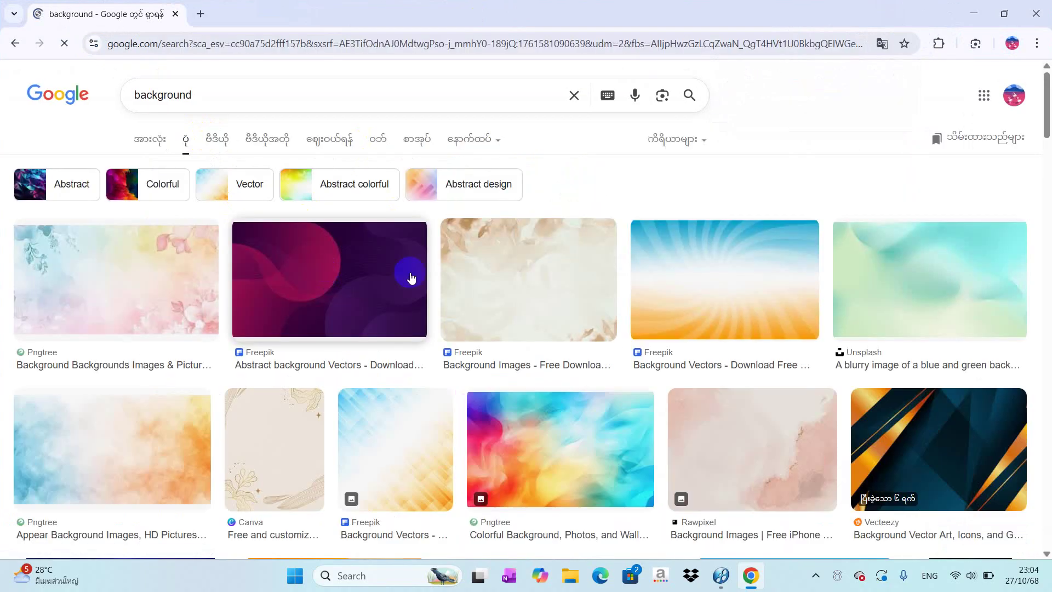
Step: Save the blurry blue and green Unsplash background image to the Desktop as a JPG file with its suggested name
{"action": "left_click", "coordinate": [604, 270]}
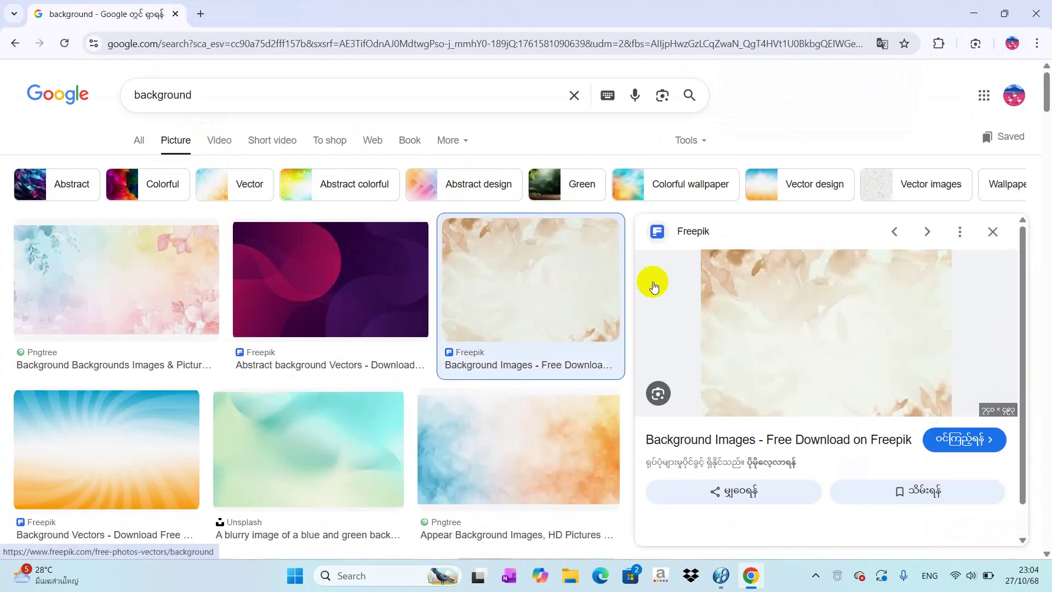
{"action": "right_click", "coordinate": [838, 299]}
{"action": "left_click", "coordinate": [335, 446]}
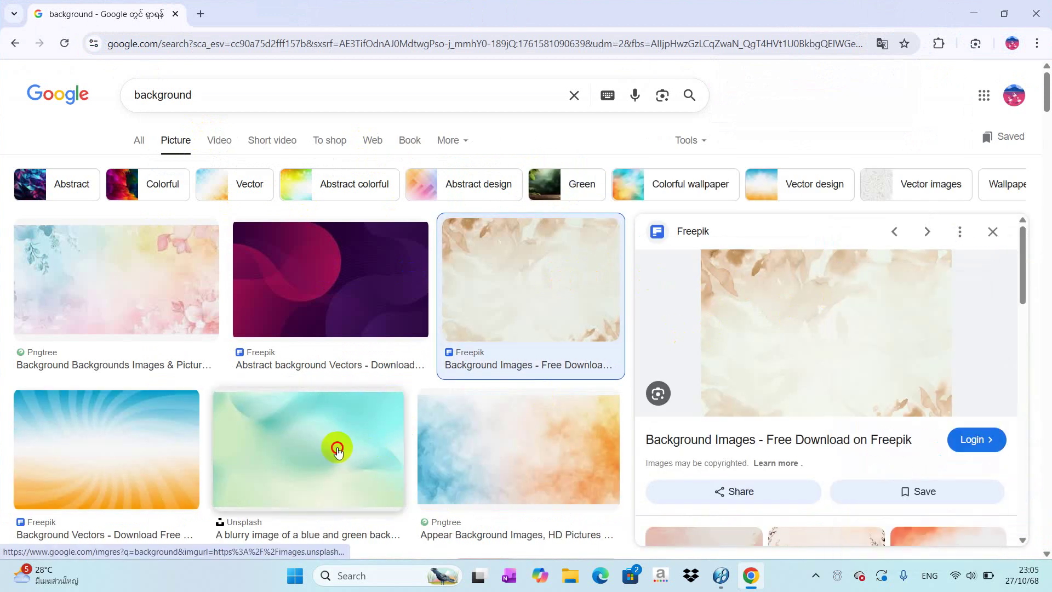
{"action": "right_click", "coordinate": [837, 303]}
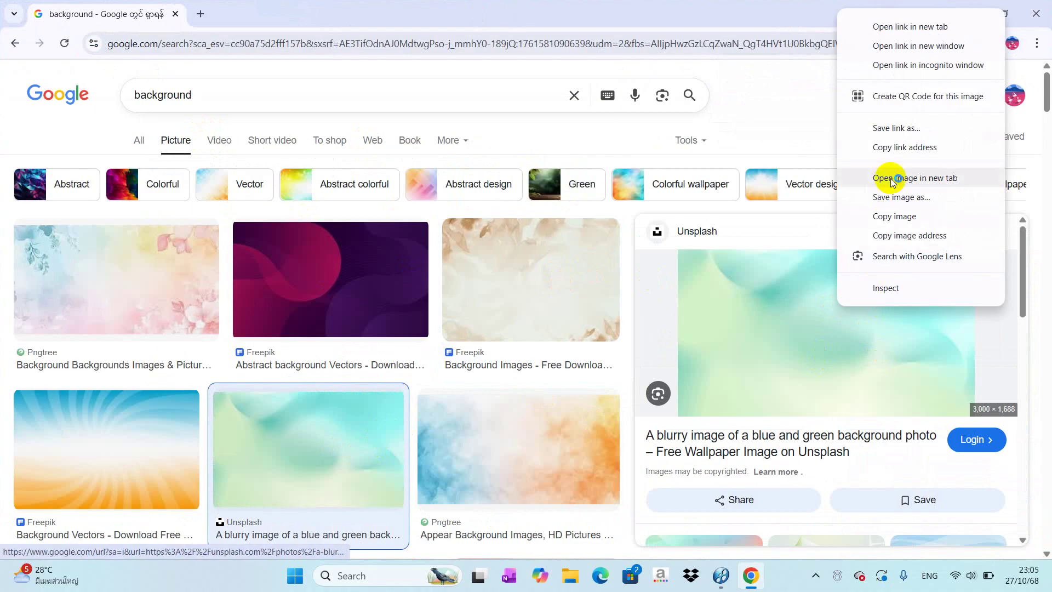
{"action": "left_click", "coordinate": [890, 204]}
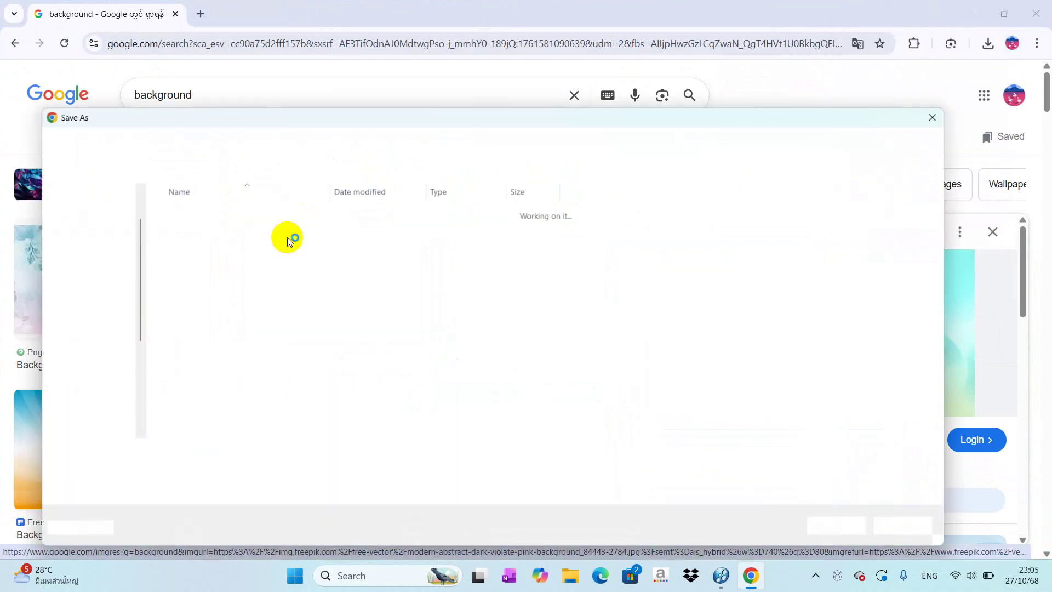
{"action": "left_click", "coordinate": [81, 232]}
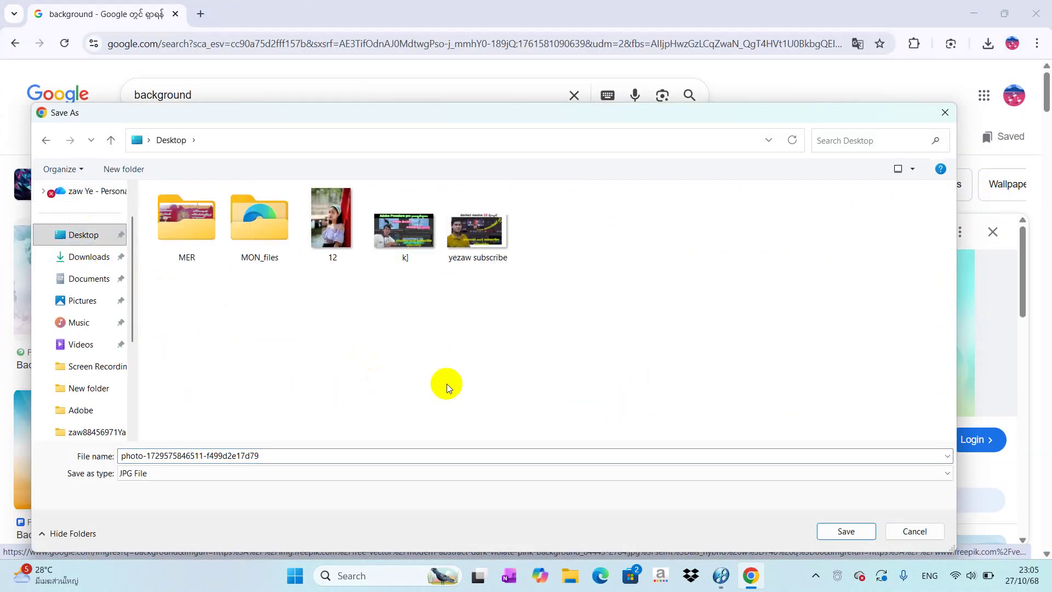
{"action": "left_click", "coordinate": [846, 532]}
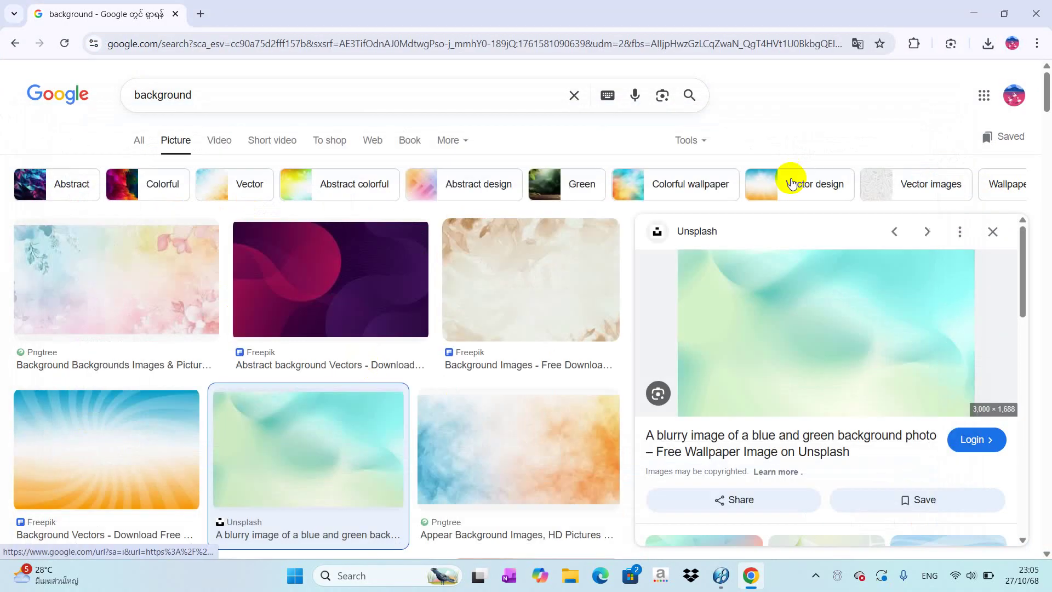
{"action": "left_click", "coordinate": [974, 14]}
{"action": "left_click", "coordinate": [721, 575]}
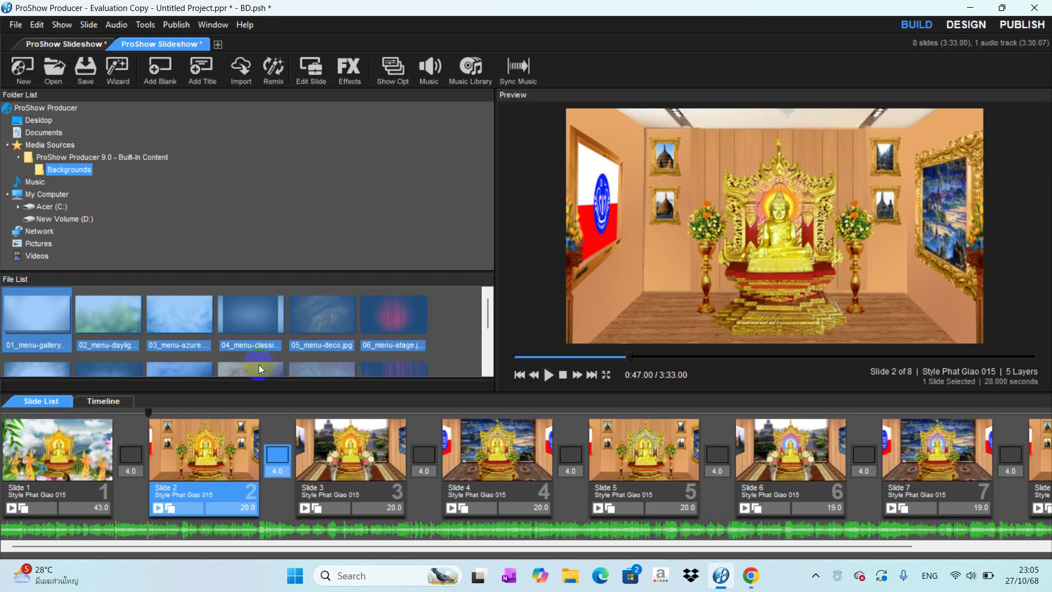
{"action": "double_click", "coordinate": [215, 459]}
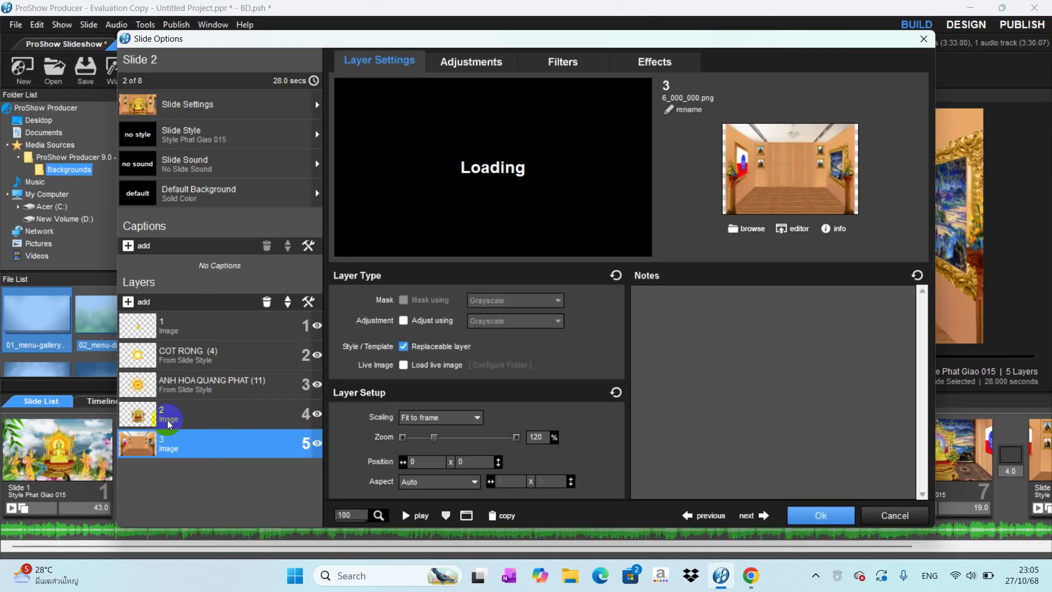
{"action": "left_click", "coordinate": [752, 229]}
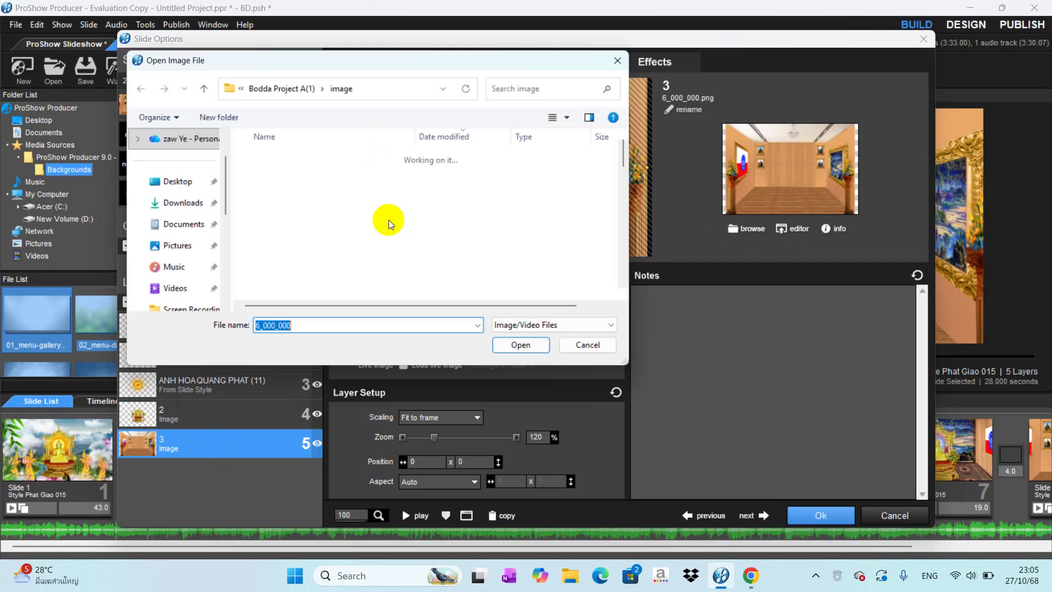
{"action": "left_click", "coordinate": [174, 181]}
{"action": "scroll", "coordinate": [358, 246], "scroll_direction": "down", "scroll_amount": 1}
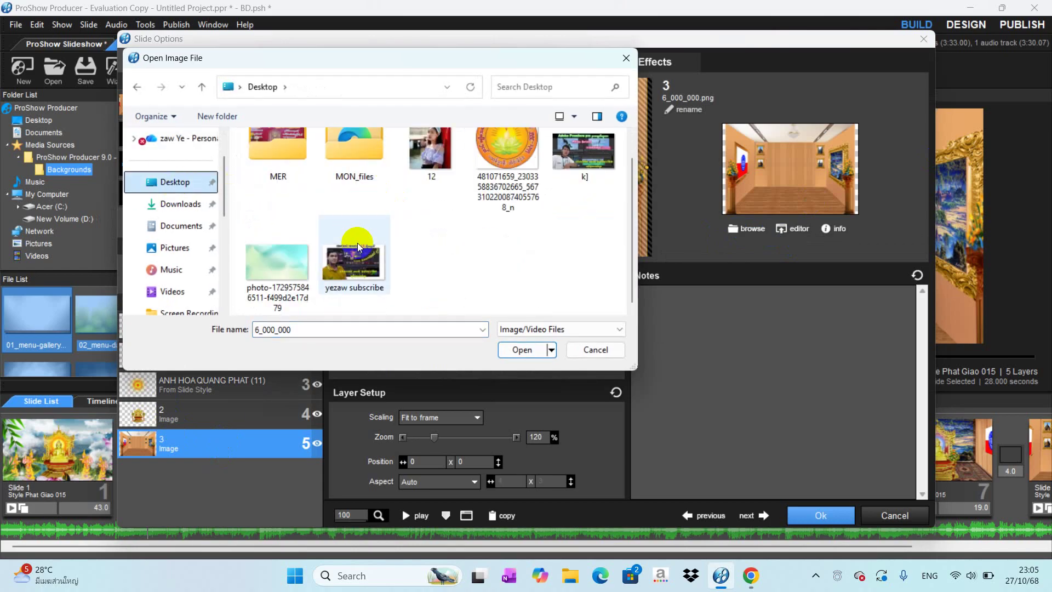
{"action": "left_click", "coordinate": [277, 263]}
{"action": "left_click", "coordinate": [521, 349]}
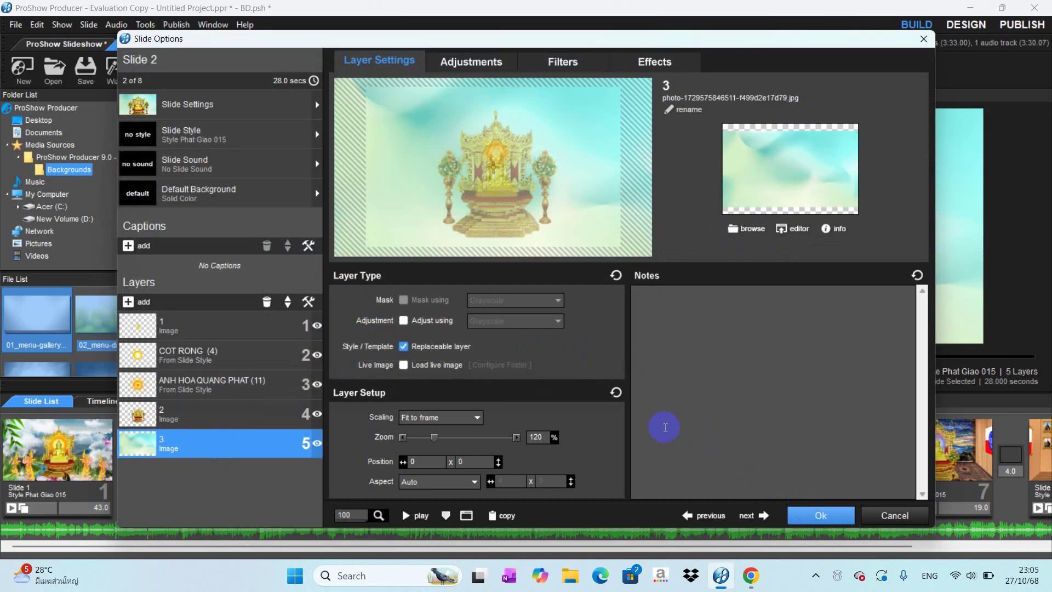
{"action": "left_click", "coordinate": [810, 514]}
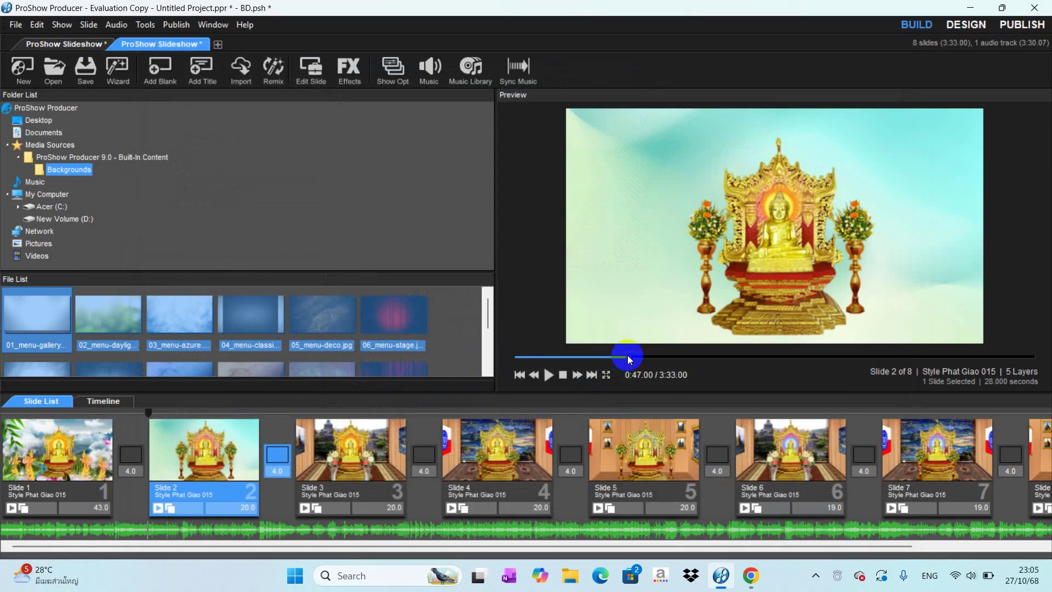
Step: Play the BD slideshow preview from its first slide and mute the computer's sound
{"action": "left_click", "coordinate": [553, 377]}
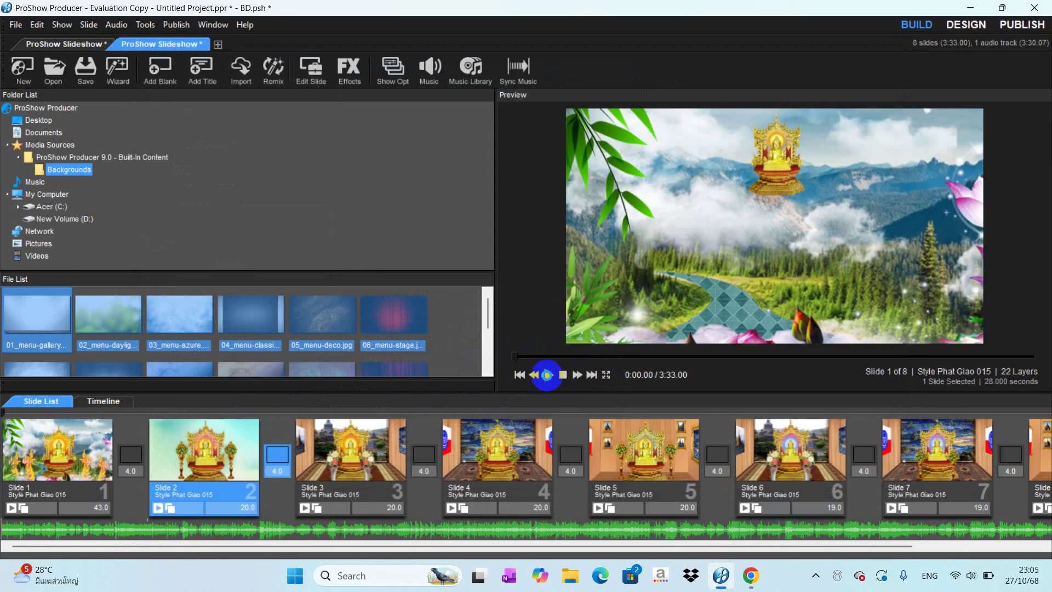
{"action": "left_click", "coordinate": [547, 375]}
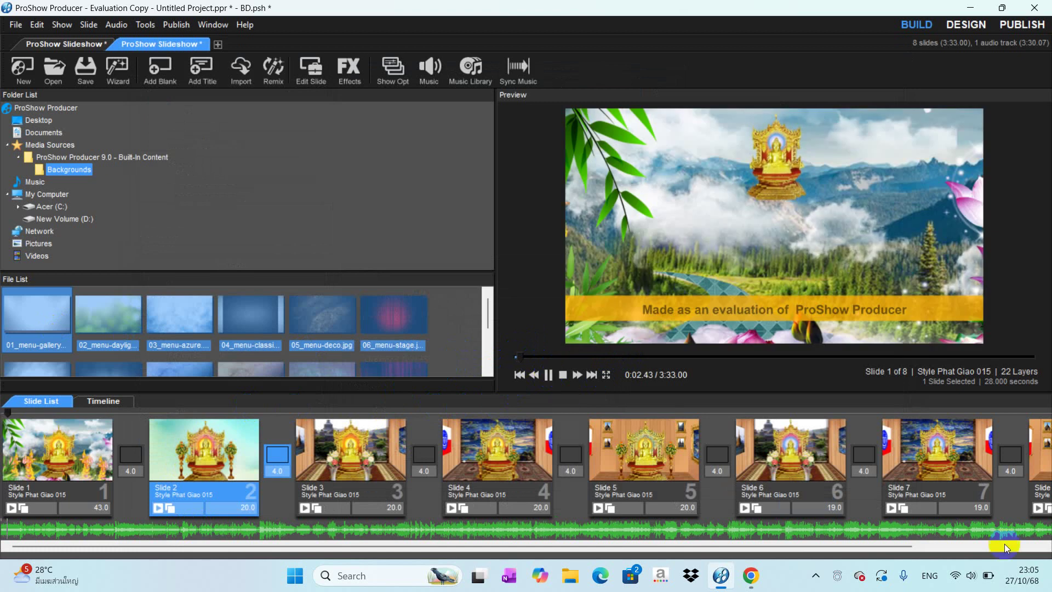
{"action": "left_click", "coordinate": [971, 575]}
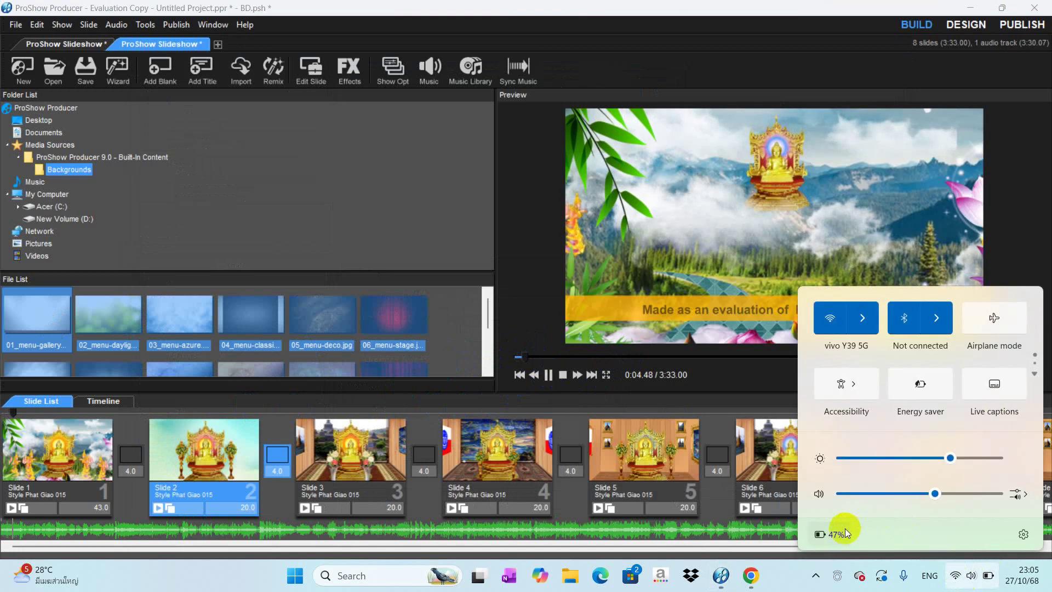
{"action": "left_click", "coordinate": [819, 525]}
Step: Return the slideshow preview to the start and play slide 1 with the sound muted
{"action": "left_click", "coordinate": [731, 372]}
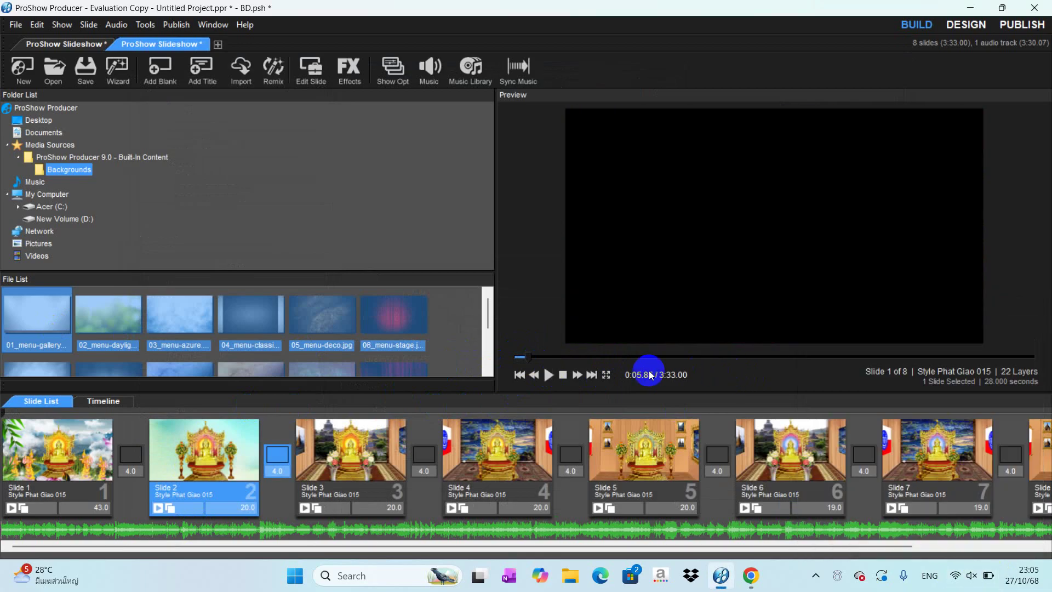
{"action": "left_click", "coordinate": [547, 374]}
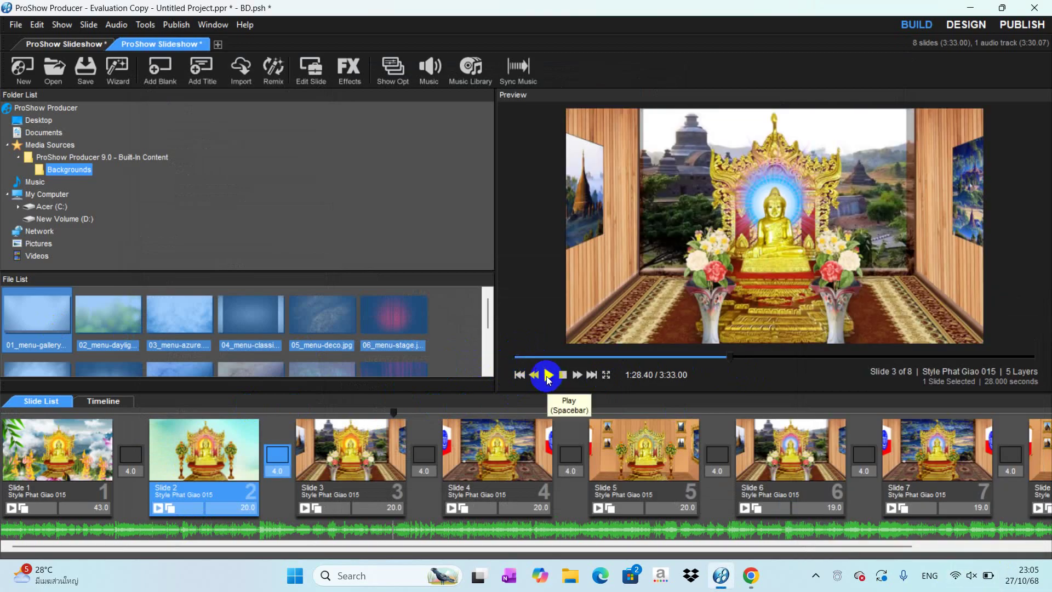
{"action": "left_click_drag", "start_coordinate": [733, 358], "coordinate": [514, 357]}
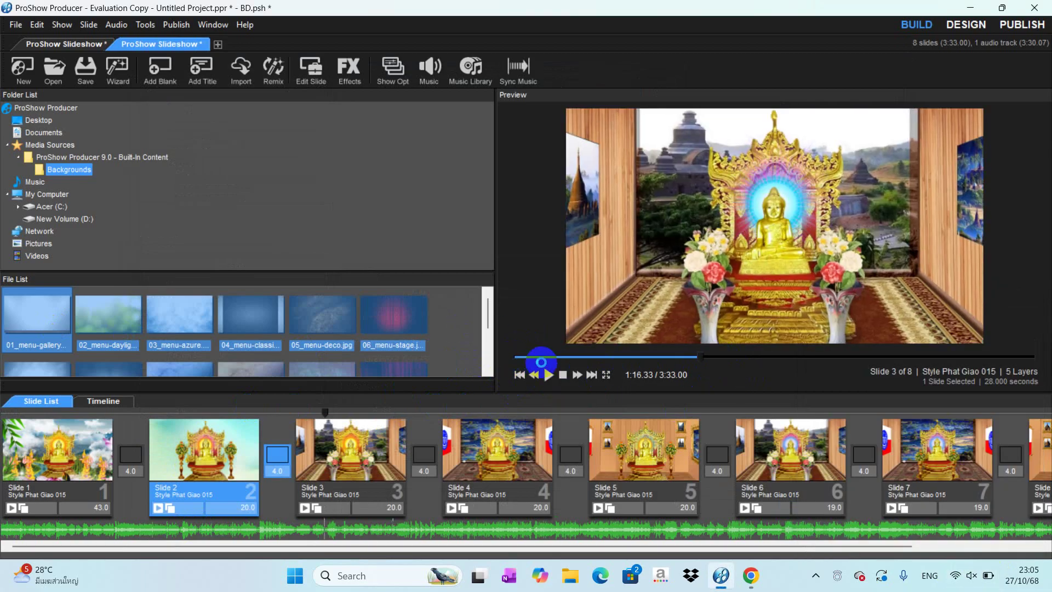
{"action": "left_click", "coordinate": [547, 375]}
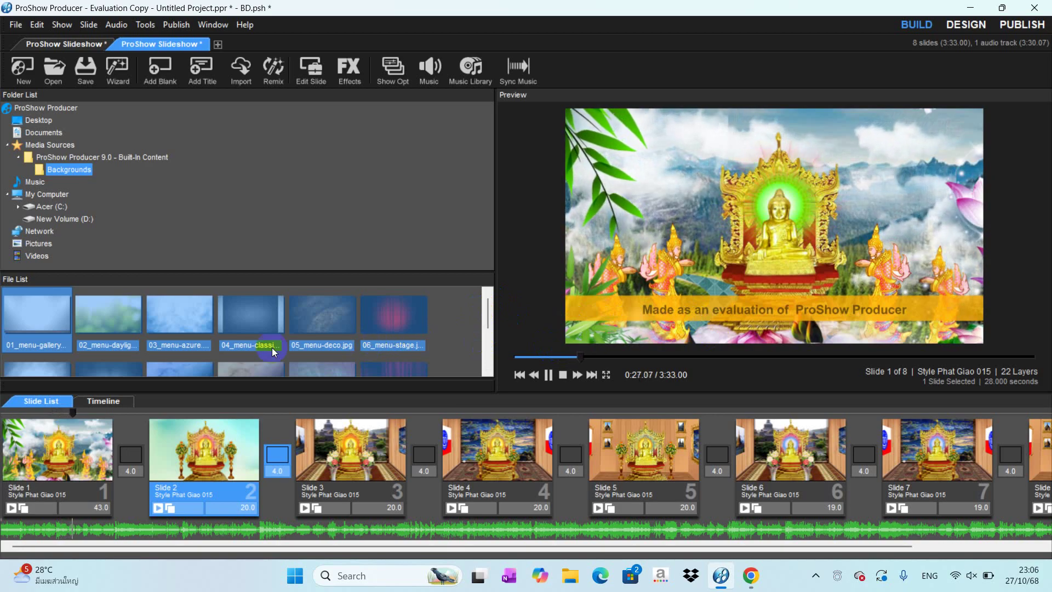
Step: Skip ahead in the preview to the transition between slides 1 and 2 and pause playback there
{"action": "left_click", "coordinate": [209, 452]}
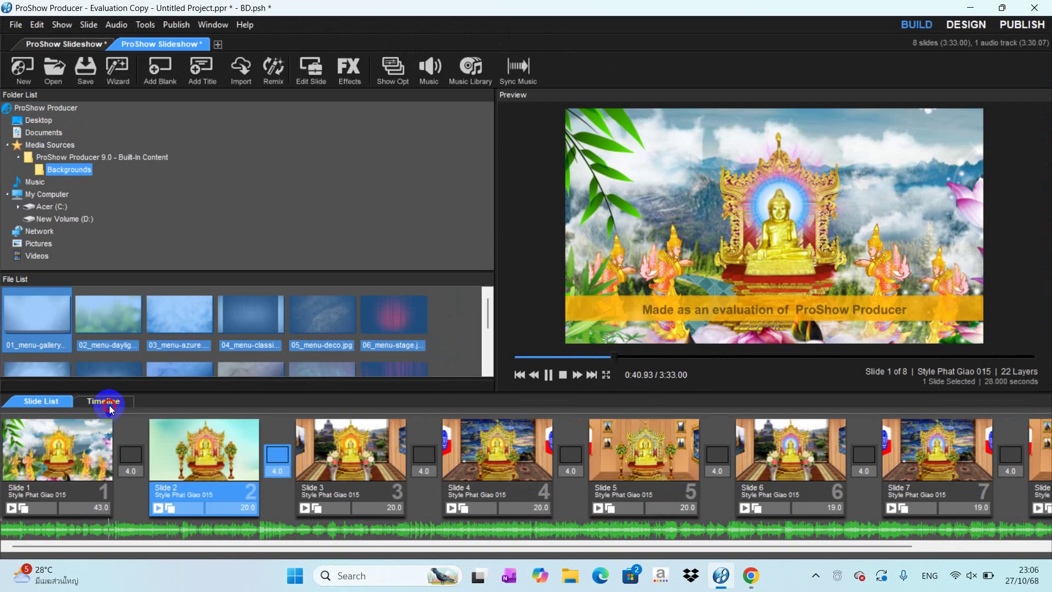
{"action": "left_click", "coordinate": [125, 407]}
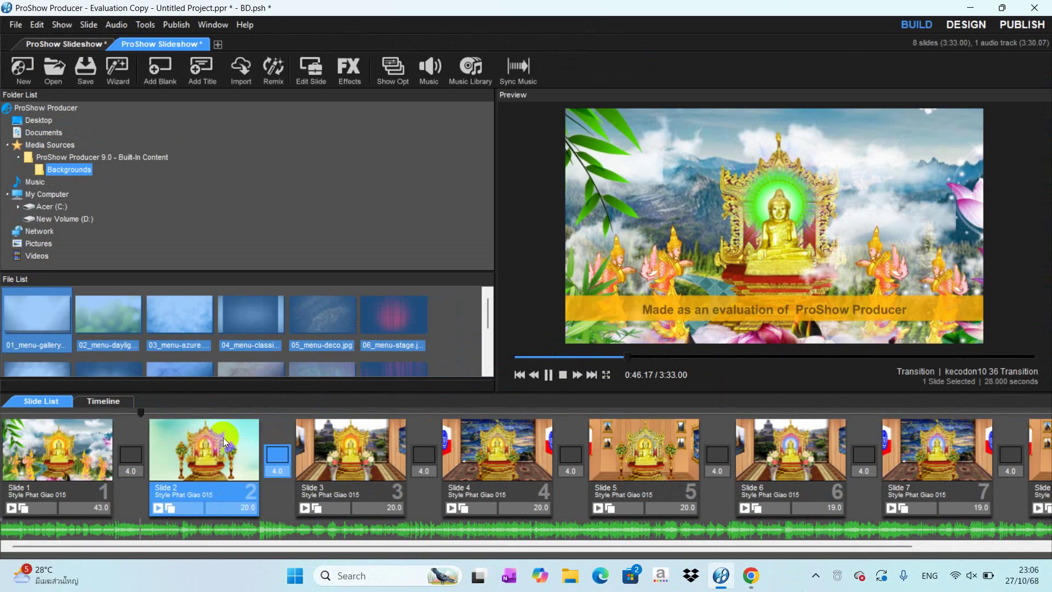
{"action": "left_click", "coordinate": [550, 377]}
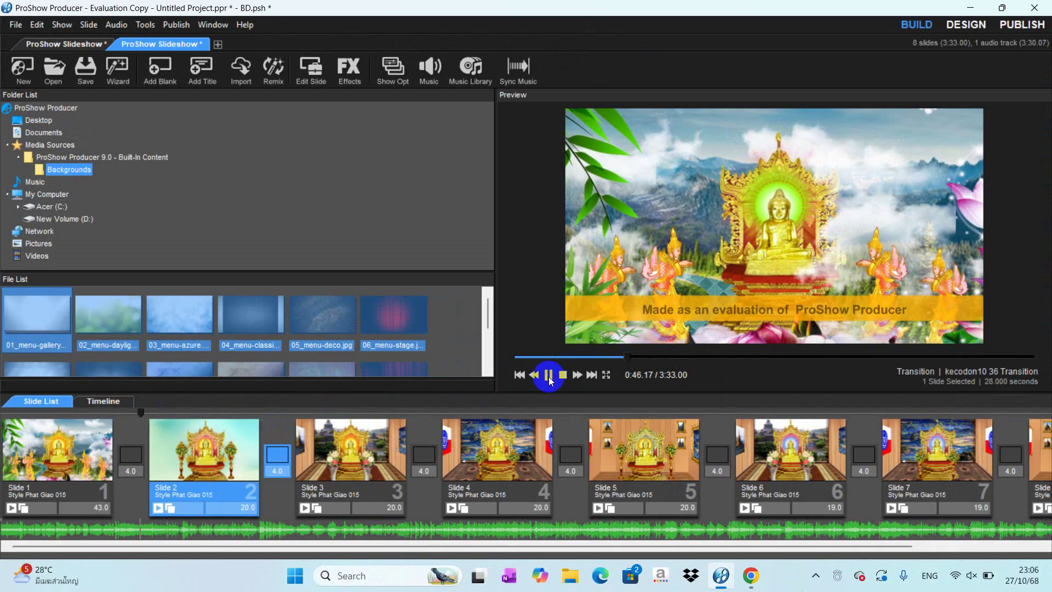
{"action": "left_click", "coordinate": [549, 377]}
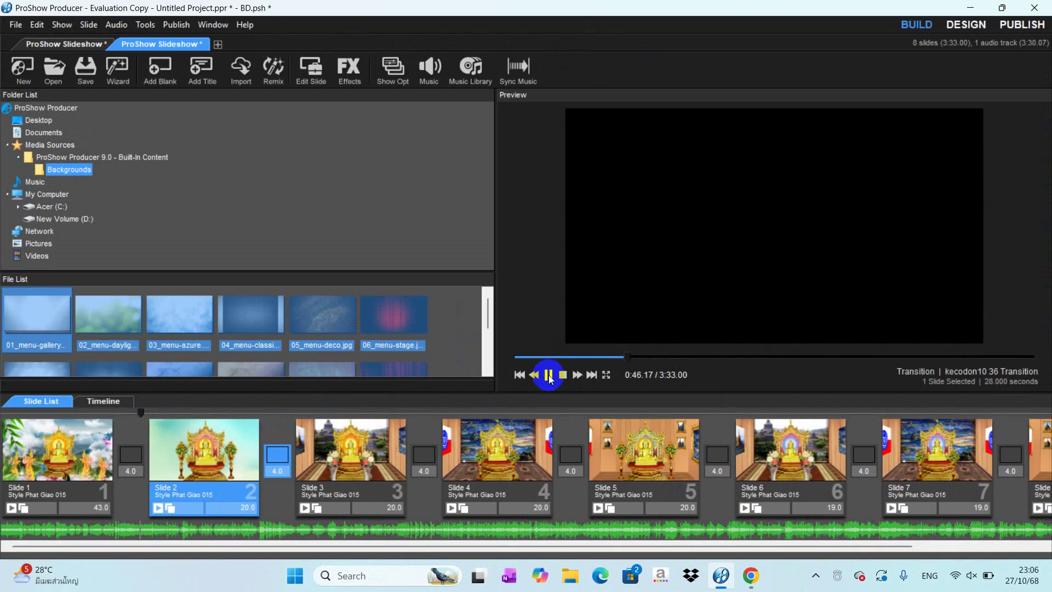
{"action": "left_click", "coordinate": [549, 375]}
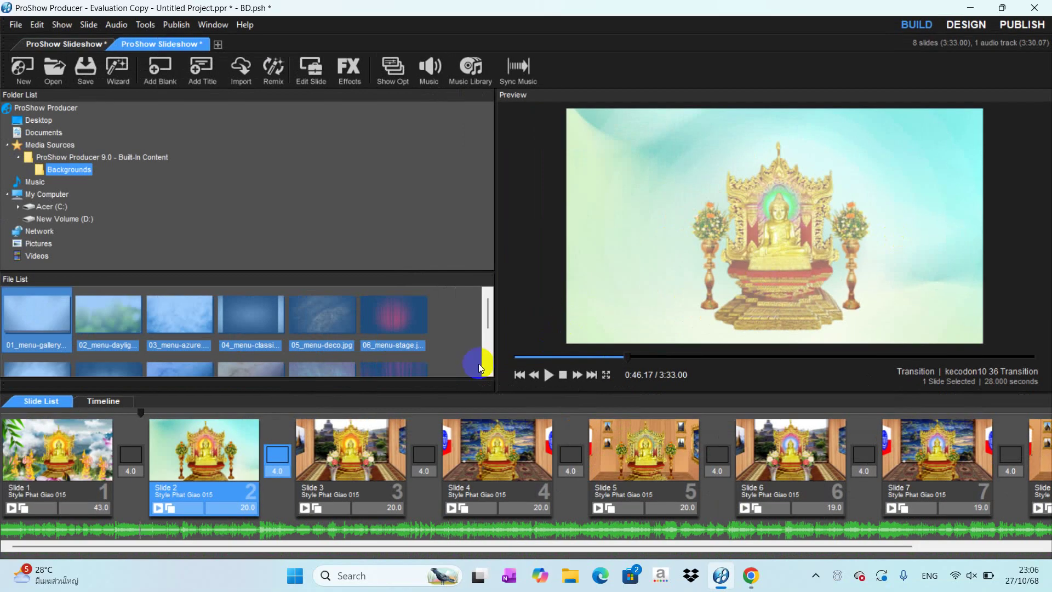
Step: Minimize ProShow Producer and refresh the Windows desktop several times
{"action": "left_click", "coordinate": [976, 5]}
{"action": "right_click", "coordinate": [698, 223]}
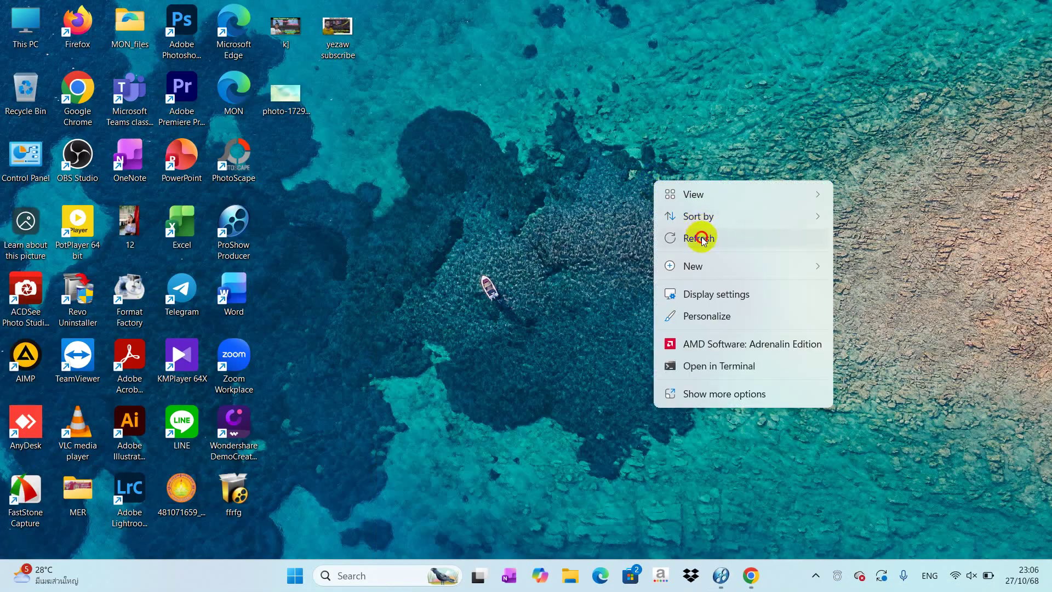
{"action": "left_click", "coordinate": [701, 236]}
{"action": "right_click", "coordinate": [739, 295]}
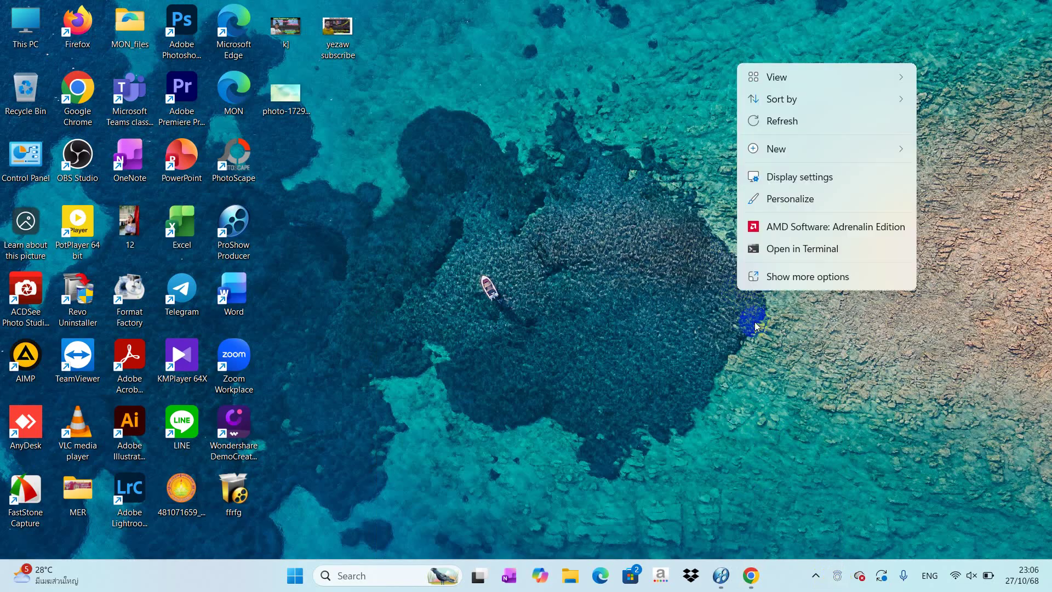
{"action": "left_click", "coordinate": [782, 118]}
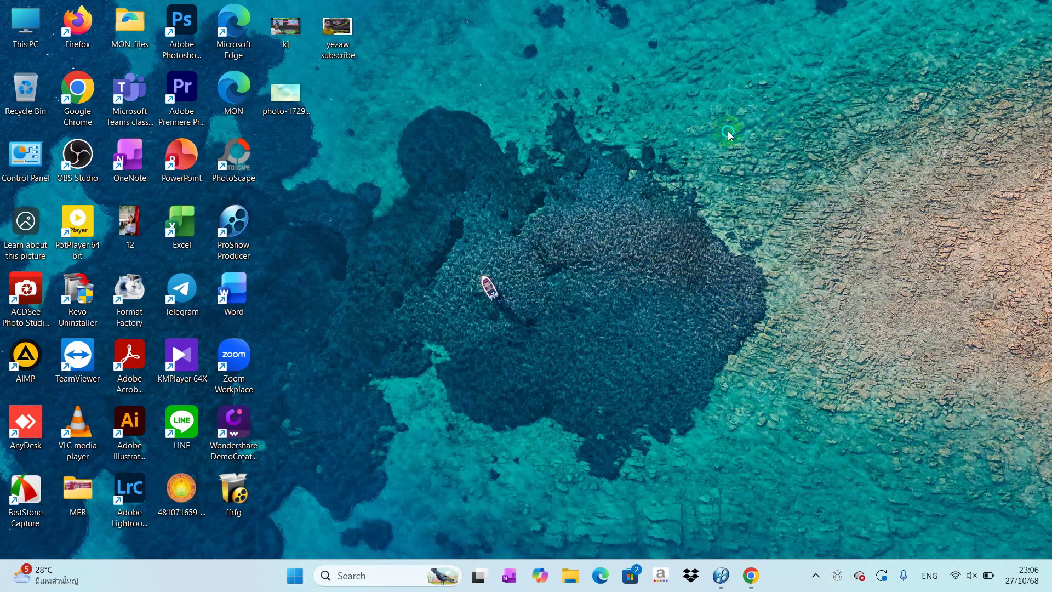
{"action": "right_click", "coordinate": [754, 157]}
{"action": "left_click", "coordinate": [757, 195]}
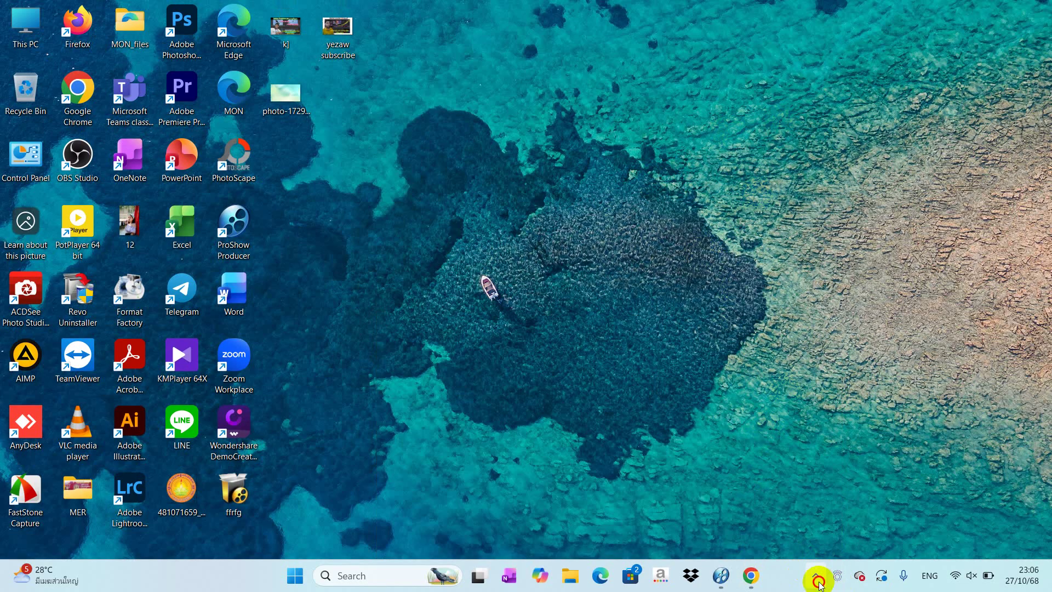